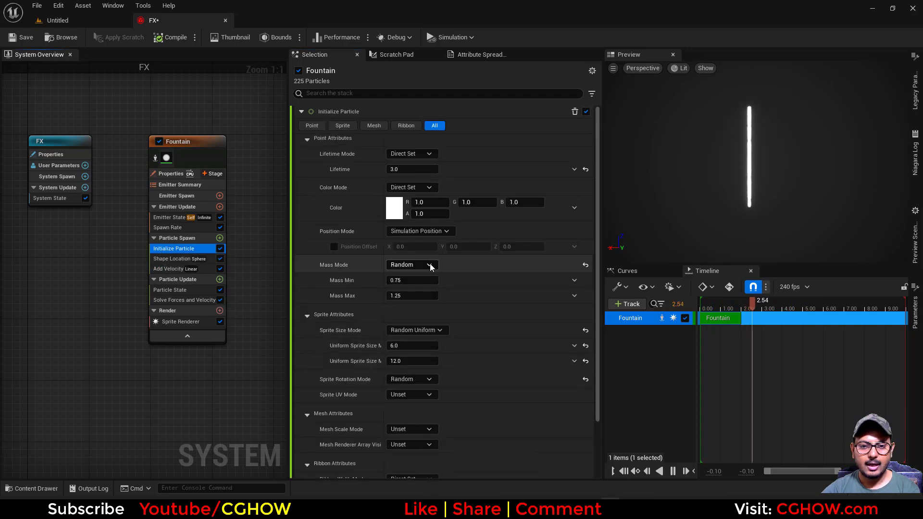
# In Initialize Particle, set Mass Mode to Unset and Sprite Size Mode to Uniform.
pyautogui.click(407, 265)
pyautogui.click(408, 279)
pyautogui.click(416, 299)
pyautogui.click(415, 321)
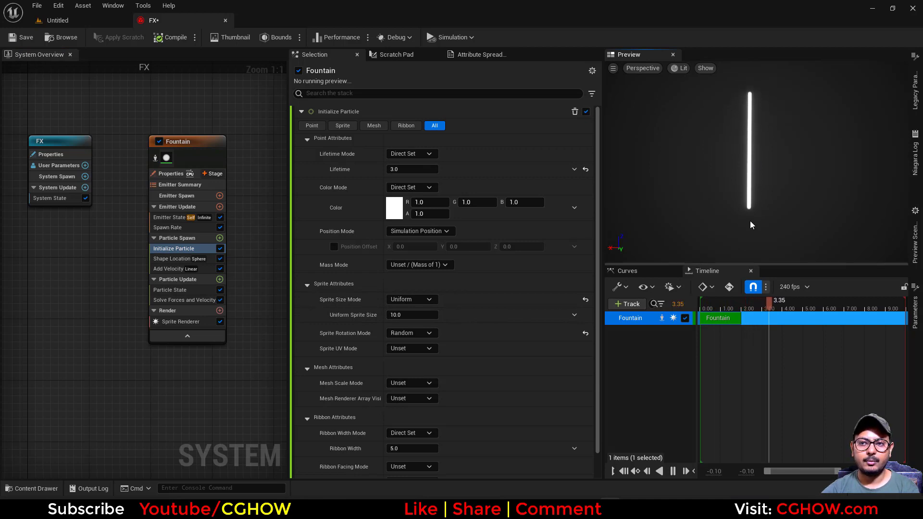
# Replace the Add Velocity module's Velocity with a Make Vector dynamic input.
pyautogui.click(169, 269)
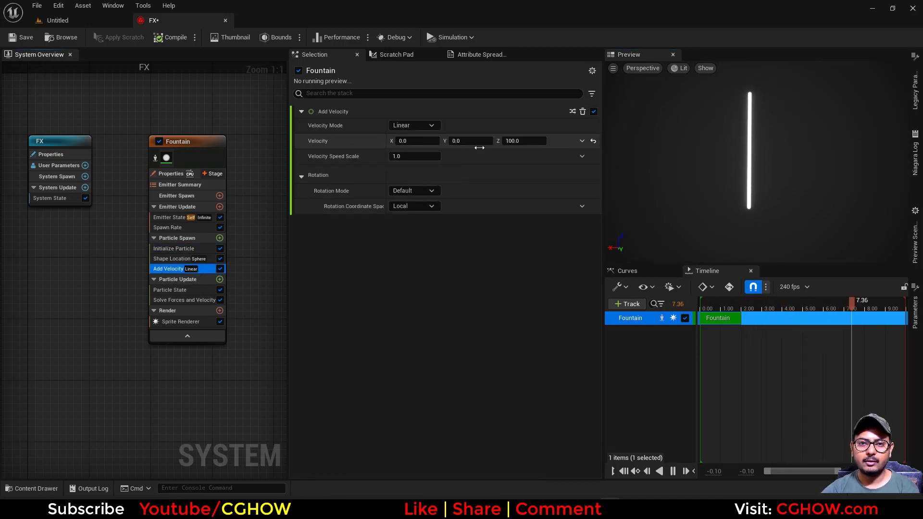
pyautogui.click(582, 141)
pyautogui.write('brea')
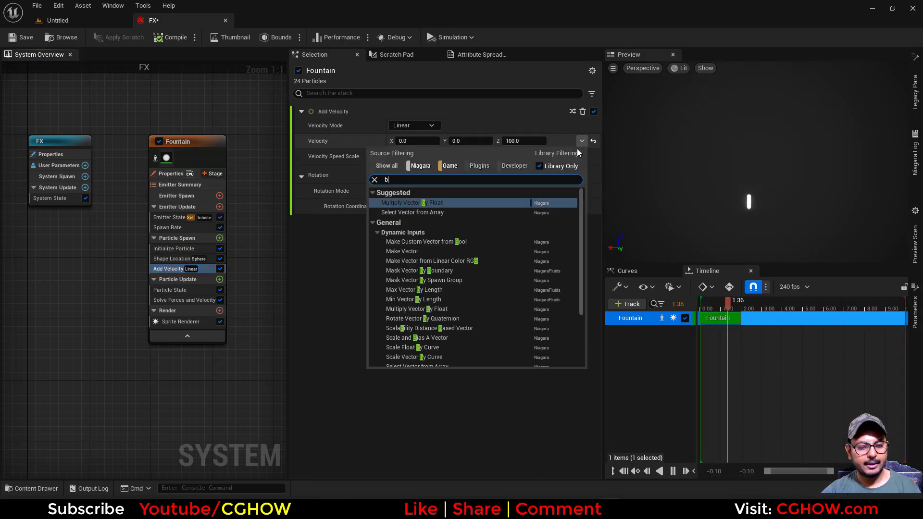
pyautogui.click(416, 201)
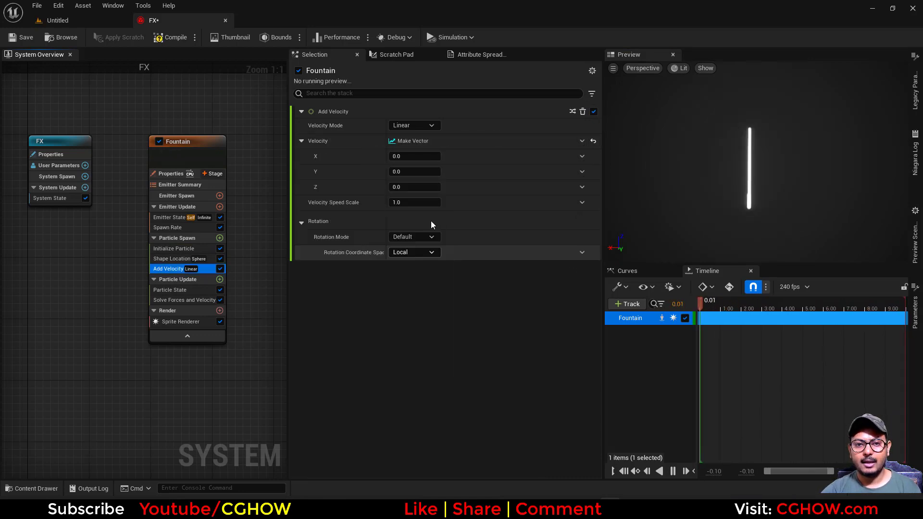
# Set the Make Vector's Z to 100 and its X to -100.
pyautogui.click(422, 188)
pyautogui.press('Return')
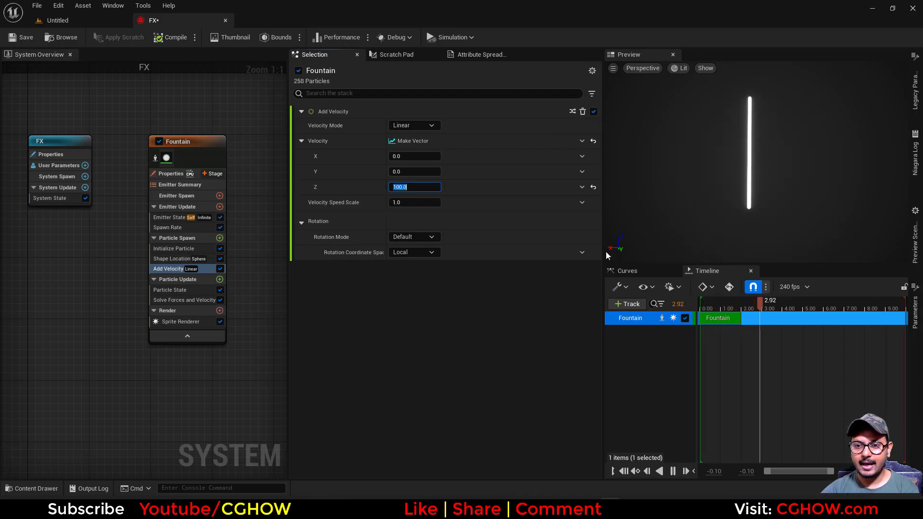
pyautogui.click(416, 164)
pyautogui.write('100')
pyautogui.press('Return')
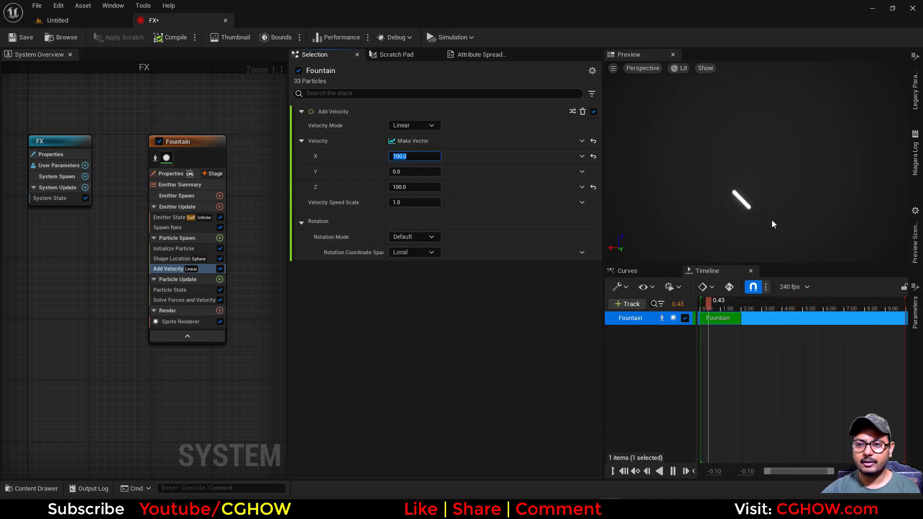
pyautogui.write('-100')
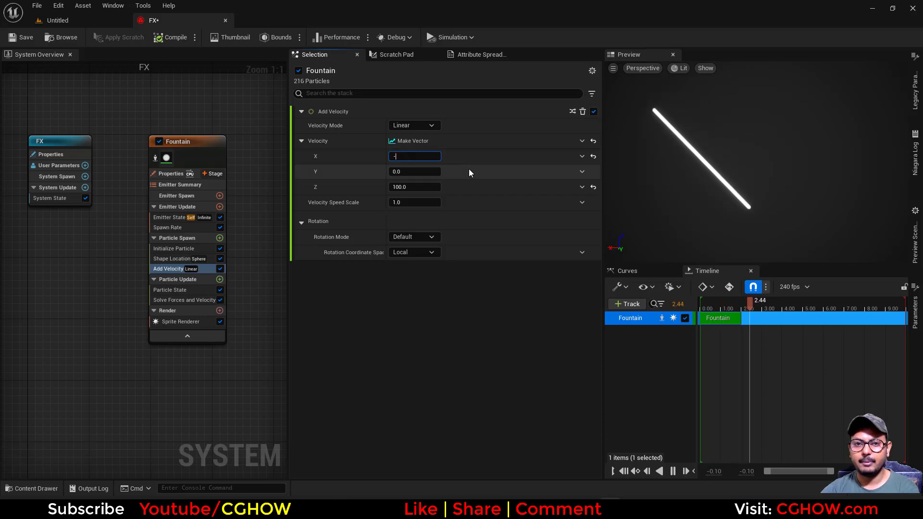
pyautogui.press('Return')
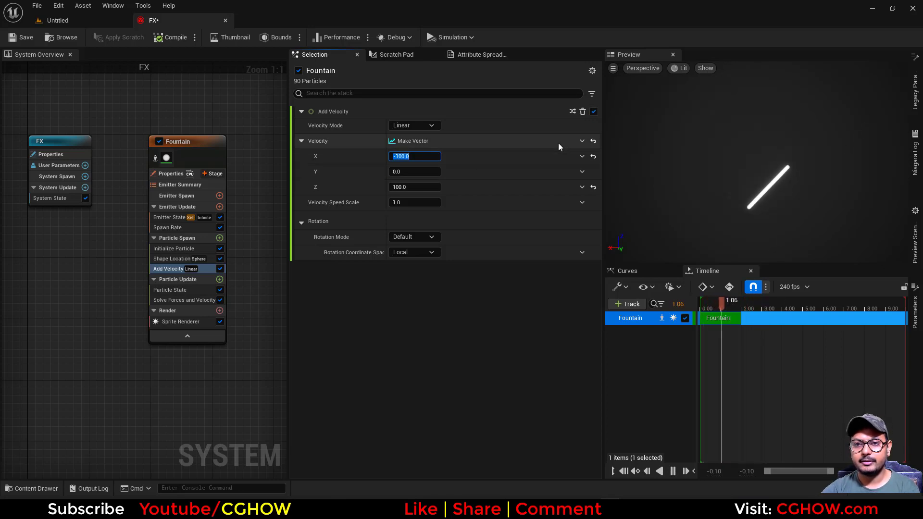
# Drive the velocity's X component with a Sine dynamic input.
pyautogui.click(582, 156)
pyautogui.write('sine')
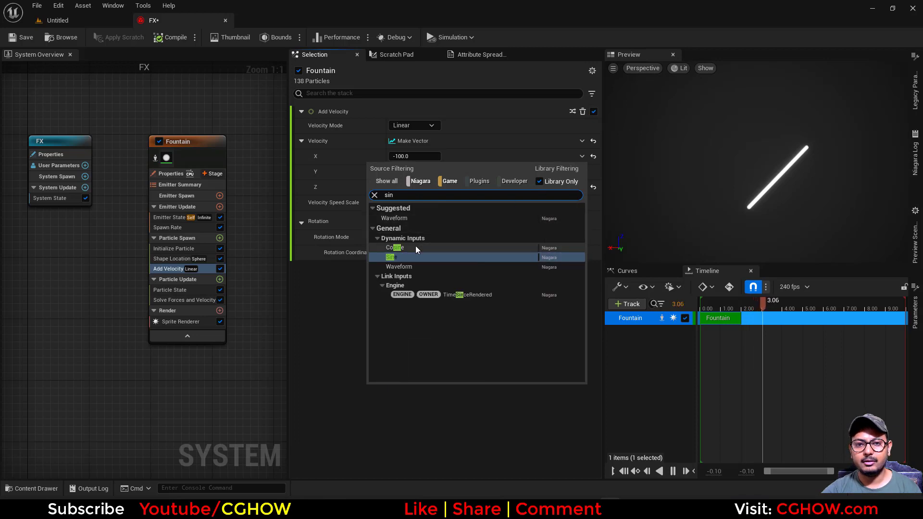
pyautogui.click(406, 256)
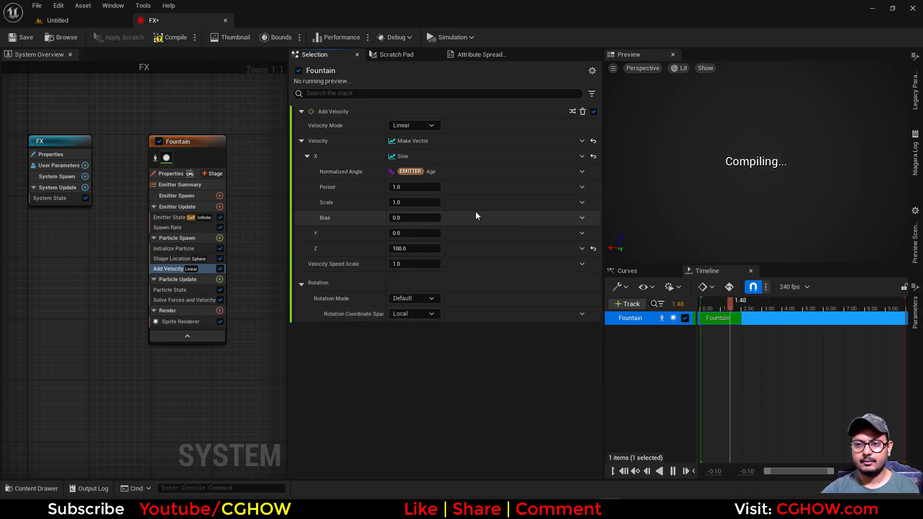
# Set the Sine's Scale to about 30.
pyautogui.press('Return')
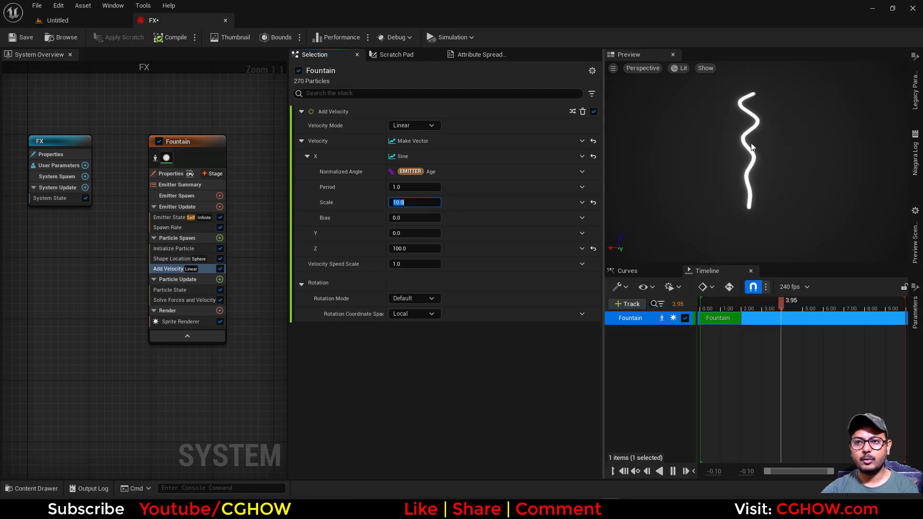
pyautogui.moveTo(753, 128); pyautogui.dragTo(763, 69, button='middle')
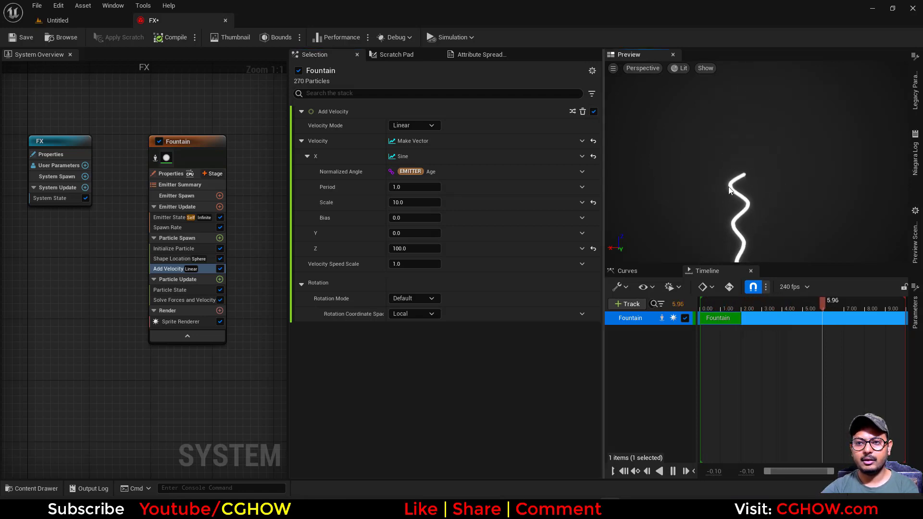
pyautogui.moveTo(423, 203); pyautogui.dragTo(439, 212)
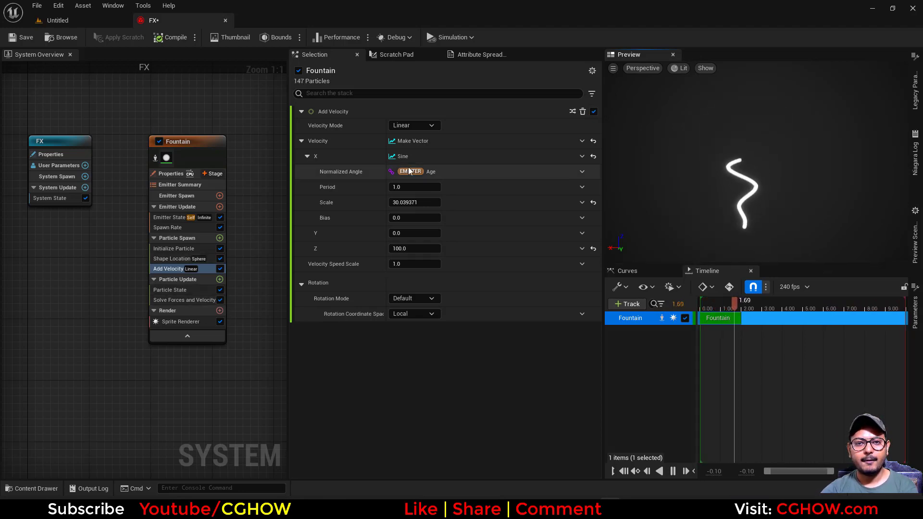
# Reset the Velocity input and replace it with a Rotate Vector dynamic input.
pyautogui.click(582, 141)
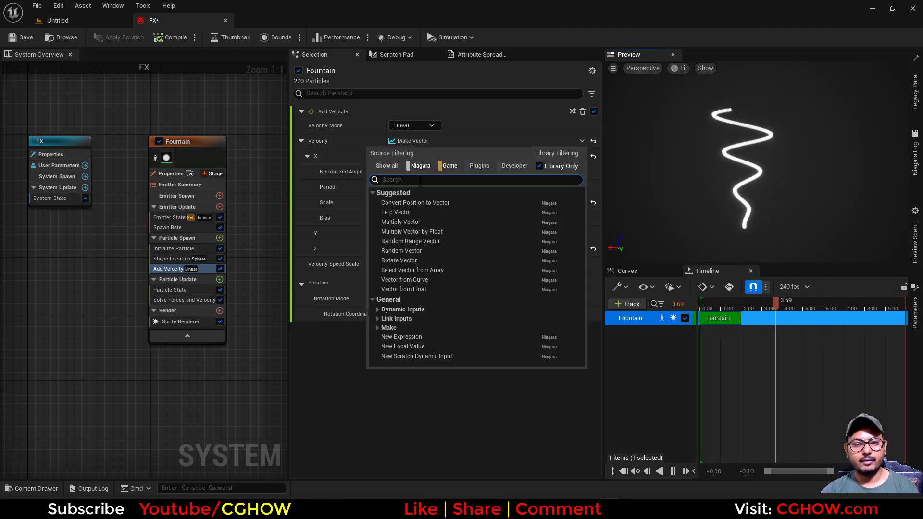
pyautogui.click(593, 141)
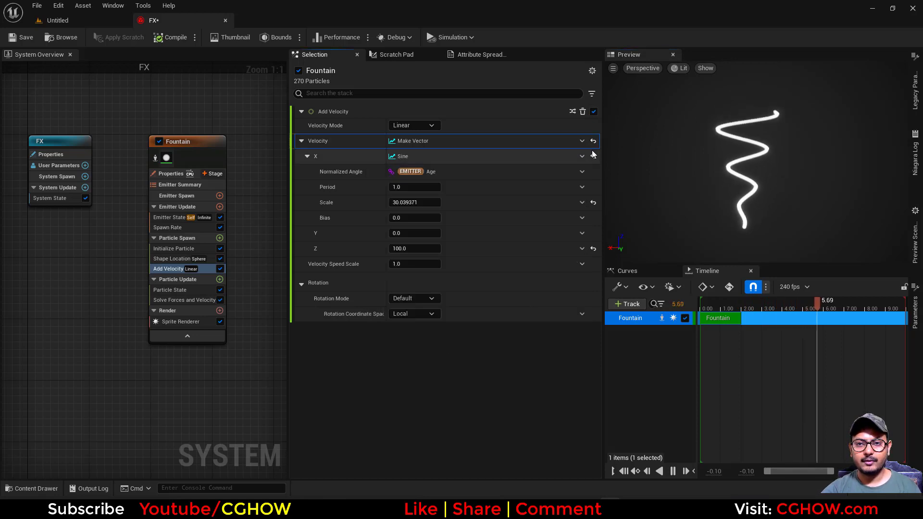
pyautogui.click(593, 140)
pyautogui.click(582, 141)
pyautogui.write('rotate')
pyautogui.click(406, 202)
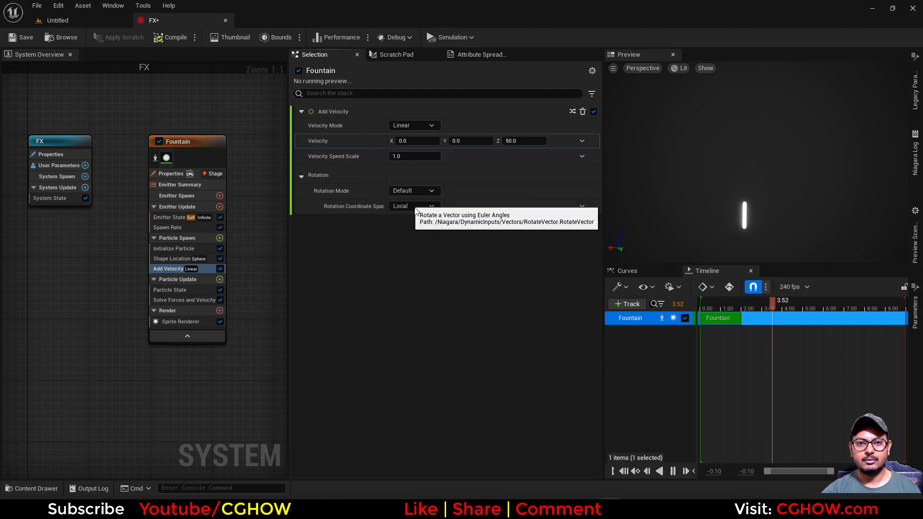
# Set the Vector To Rotate's Z to 100.
pyautogui.click(526, 160)
pyautogui.write('100')
pyautogui.press('Return')
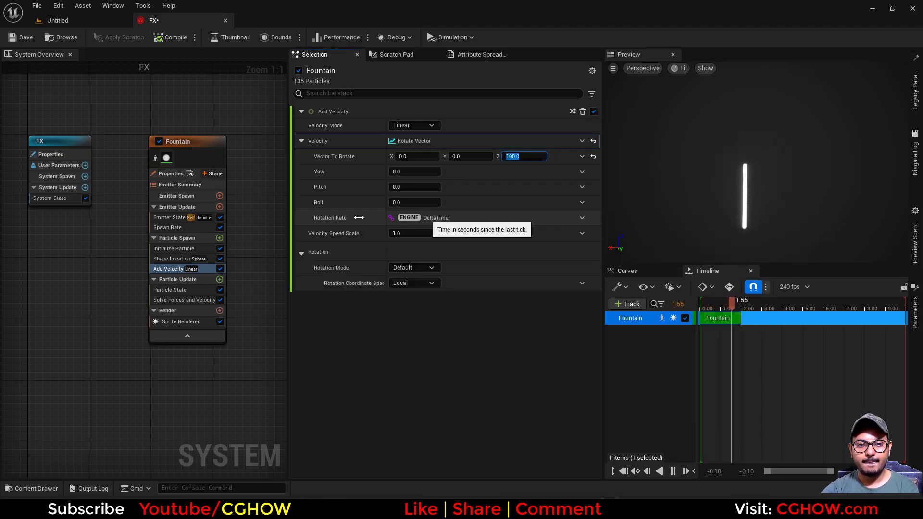
# Copy the Rotation Rate's DeltaTime input.
pyautogui.click(581, 218)
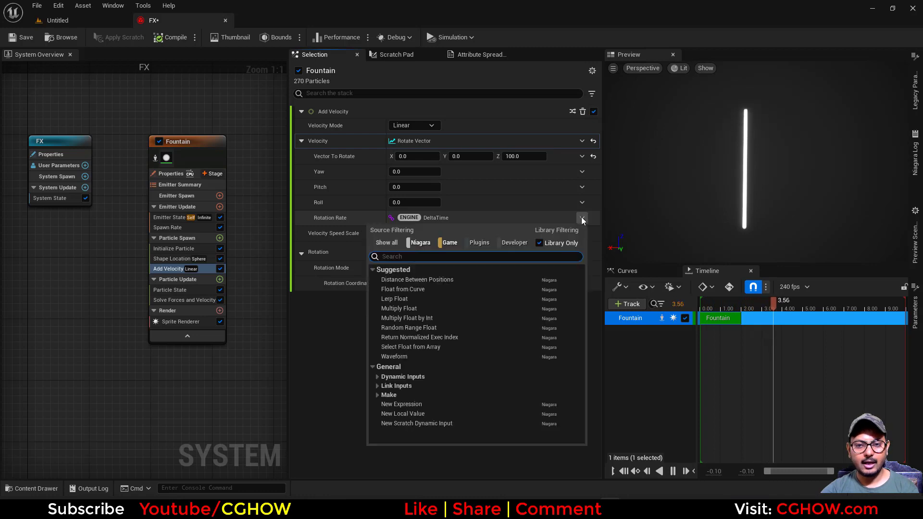
pyautogui.rightClick(454, 218)
pyautogui.click(495, 281)
# Replace Rotation Rate with Multiply Float and paste DeltaTime into its B input.
pyautogui.click(582, 217)
pyautogui.write('mul')
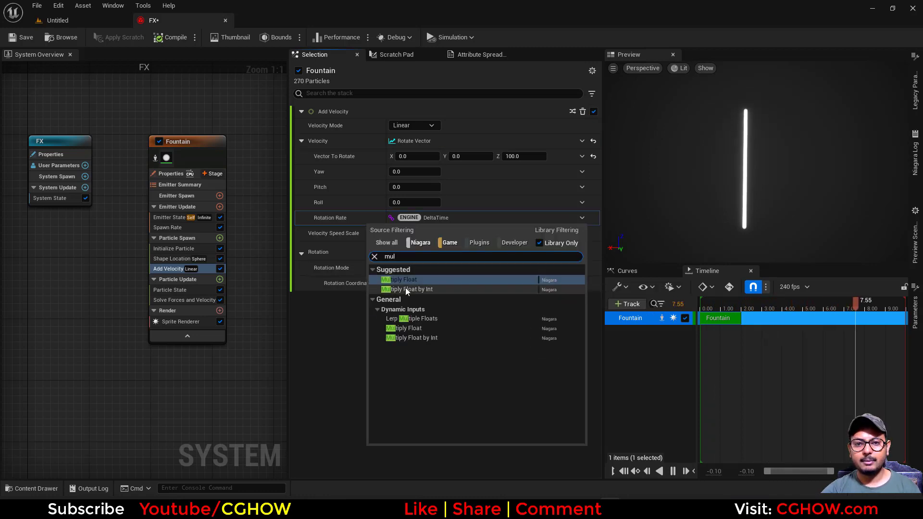
pyautogui.click(406, 287)
pyautogui.rightClick(454, 247)
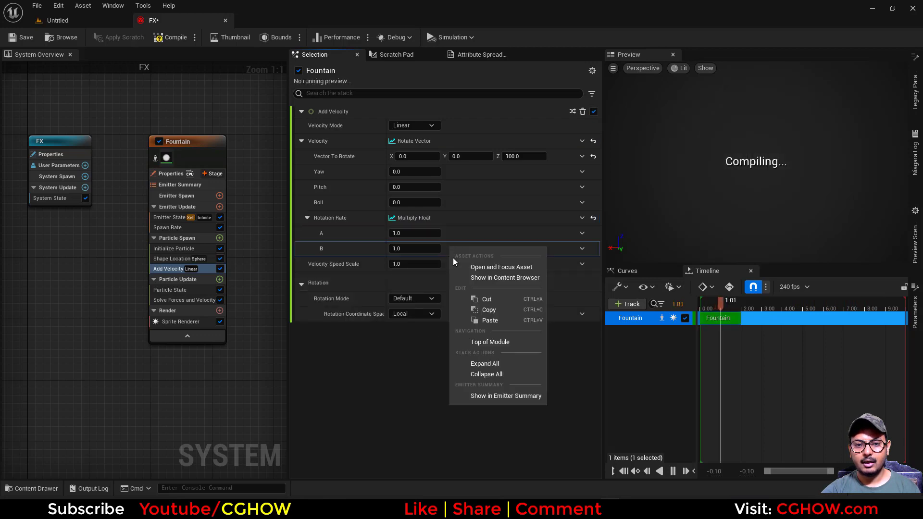
pyautogui.click(480, 321)
# Set the Multiply Float's A input to a Sine dynamic input.
pyautogui.click(582, 233)
pyautogui.write('sin')
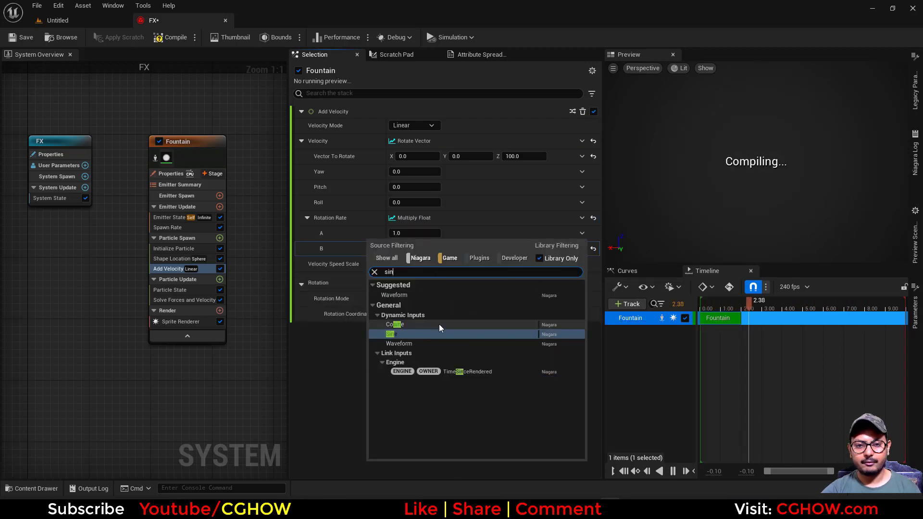
pyautogui.click(413, 334)
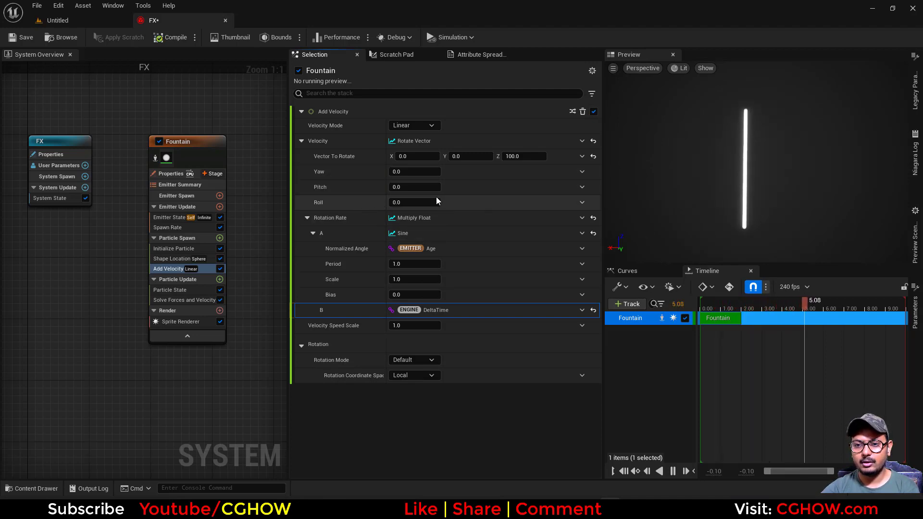
# Set the Rotate Vector's Pitch to 100 and its Yaw to 0.
pyautogui.click(415, 172)
pyautogui.write('100')
pyautogui.press('Return')
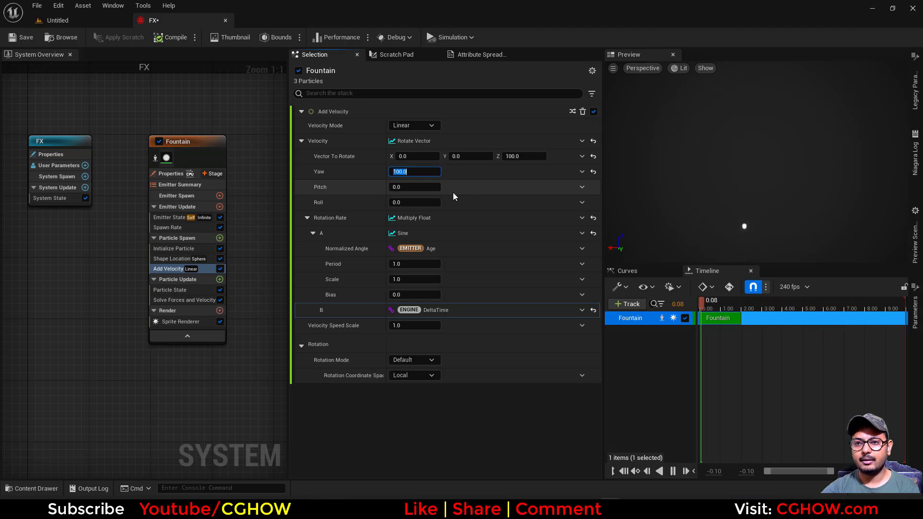
pyautogui.write('0')
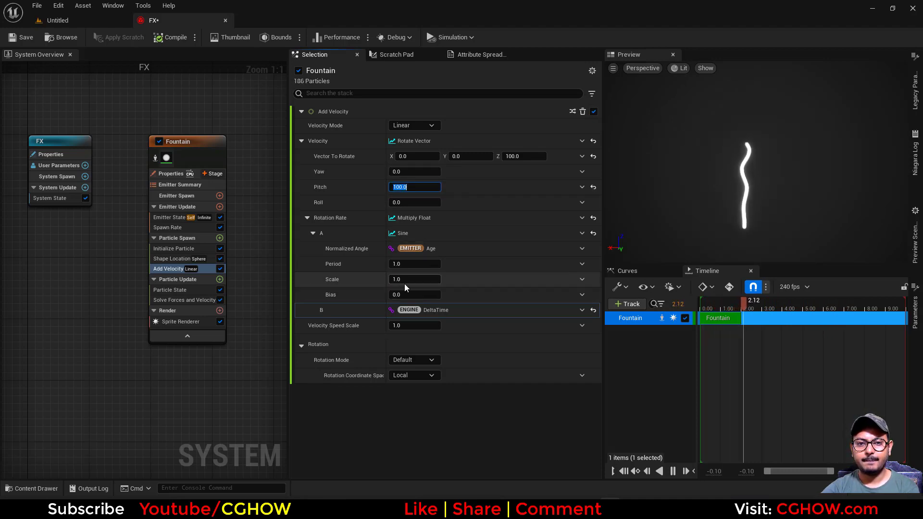
# Set the Sine's Scale to about 3.88.
pyautogui.moveTo(405, 280); pyautogui.dragTo(502, 310)
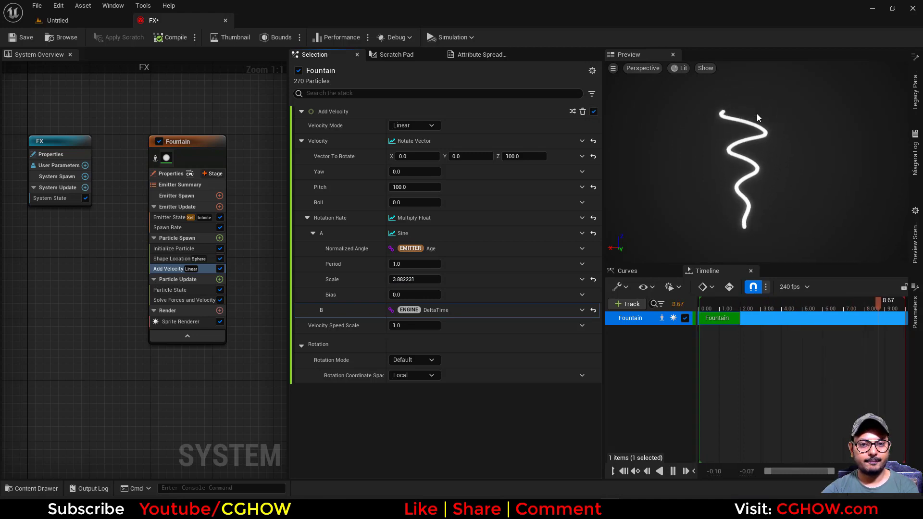
# Reset the Add Velocity's Velocity and set its Z to 100.
pyautogui.click(593, 141)
pyautogui.click(525, 141)
pyautogui.write('100')
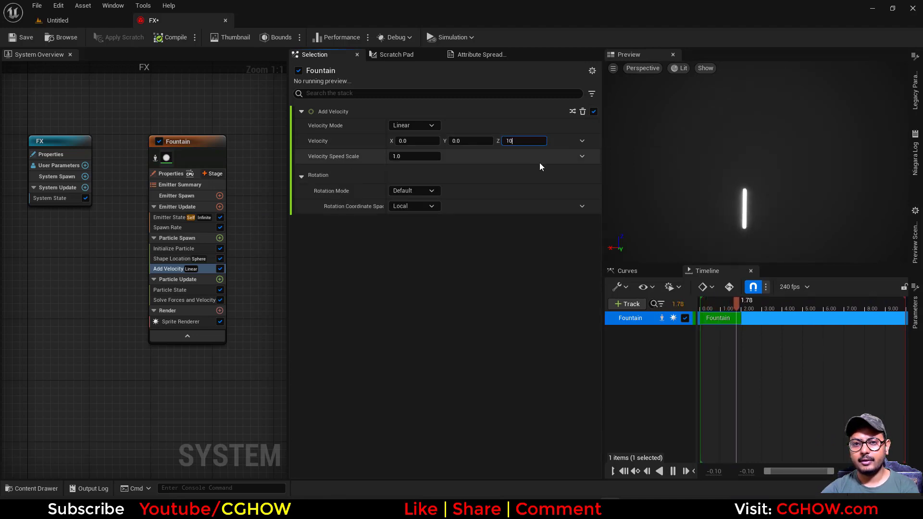
pyautogui.press('Return')
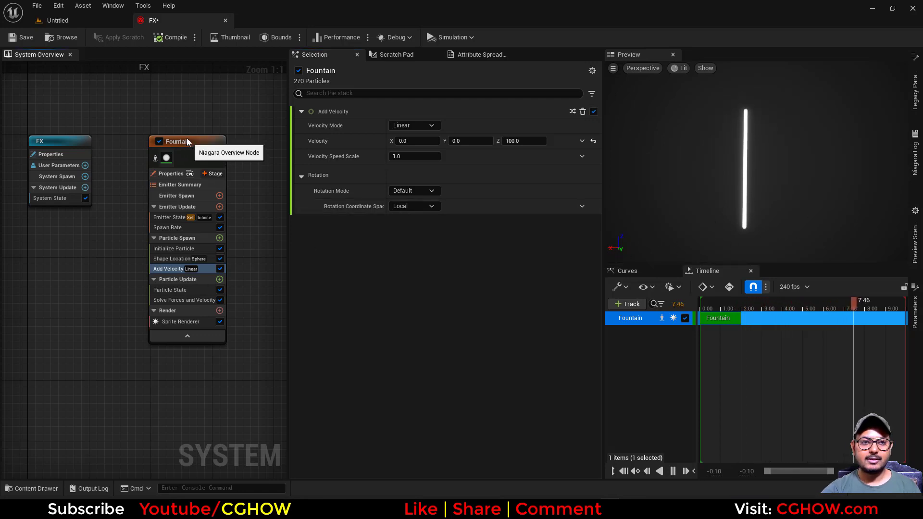
# Add a Set Particles Position module to Particle Update from the Particles Position attribute in Parameters.
pyautogui.moveTo(188, 143); pyautogui.dragTo(161, 129)
pyautogui.click(915, 91)
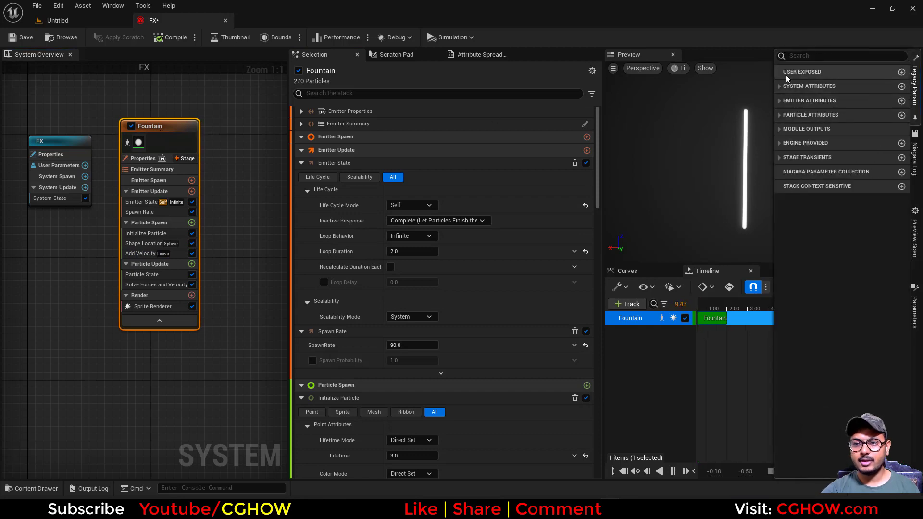
pyautogui.click(792, 57)
pyautogui.write('pos')
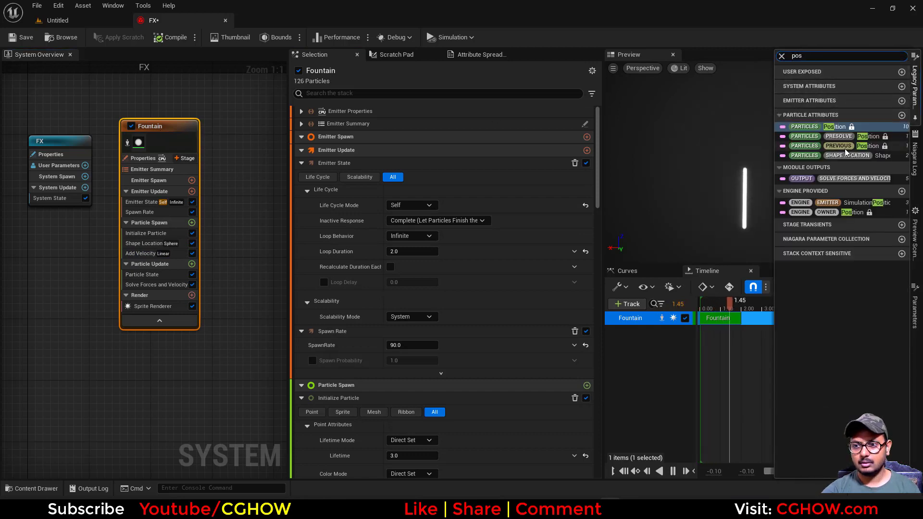
pyautogui.moveTo(837, 127); pyautogui.dragTo(172, 285)
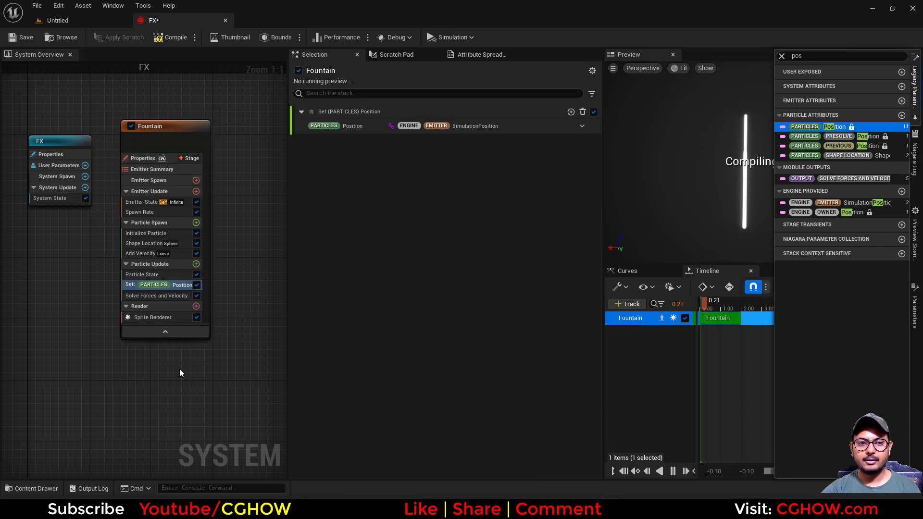
# Set the module's Position to an Add Vector to Position dynamic input.
pyautogui.click(581, 126)
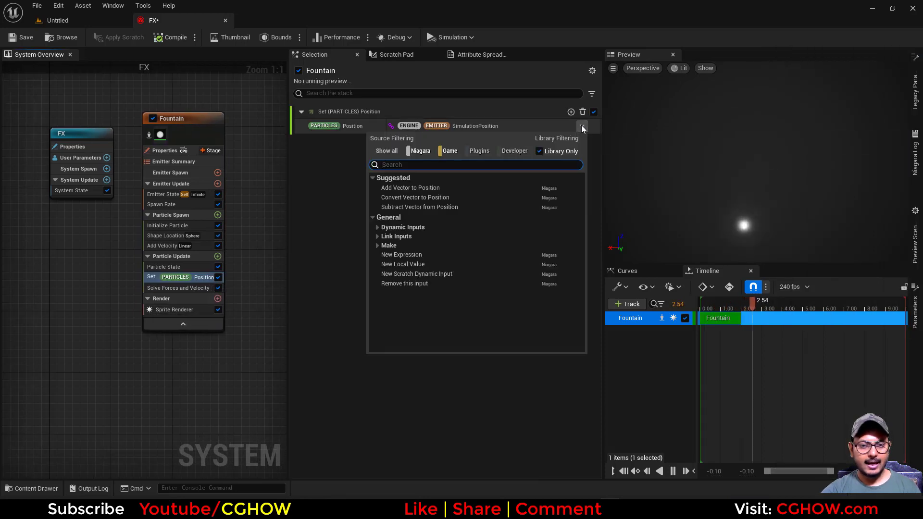
pyautogui.write('add')
pyautogui.click(414, 188)
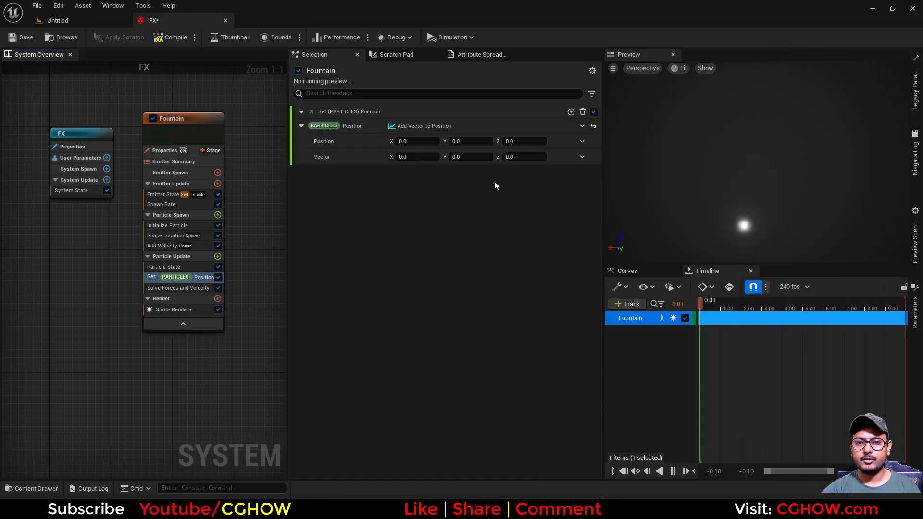
# Link the Add Vector to Position's Vector input to the Particles Position attribute.
pyautogui.click(915, 92)
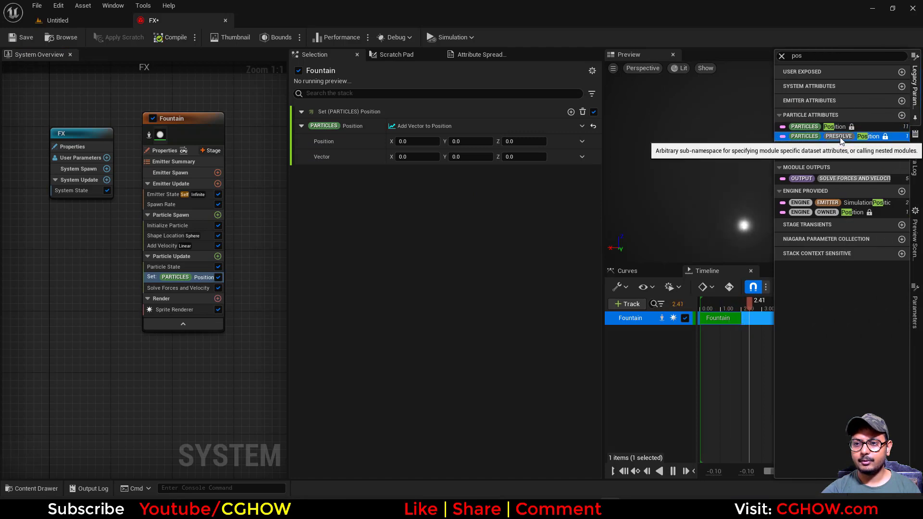
pyautogui.moveTo(835, 127); pyautogui.dragTo(439, 163)
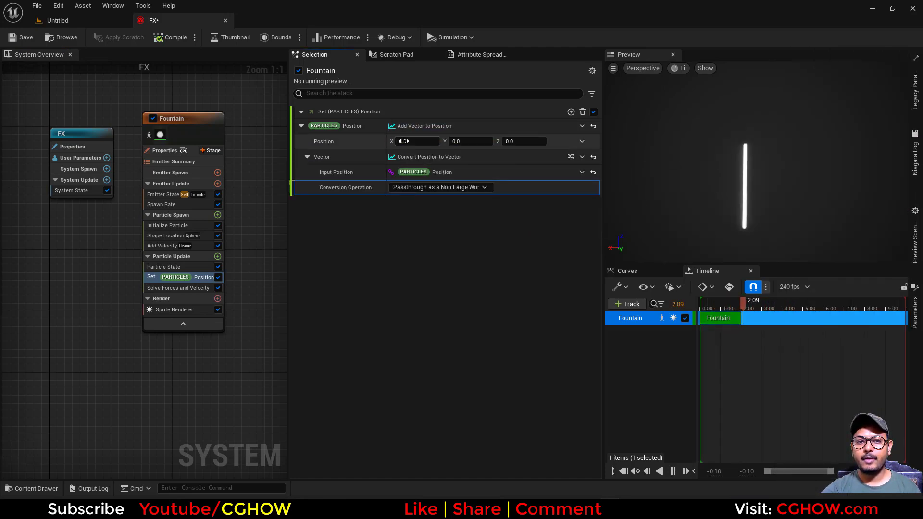
# Set the Add Vector to Position's Position input to a Convert Vector to Position dynamic input.
pyautogui.click(581, 142)
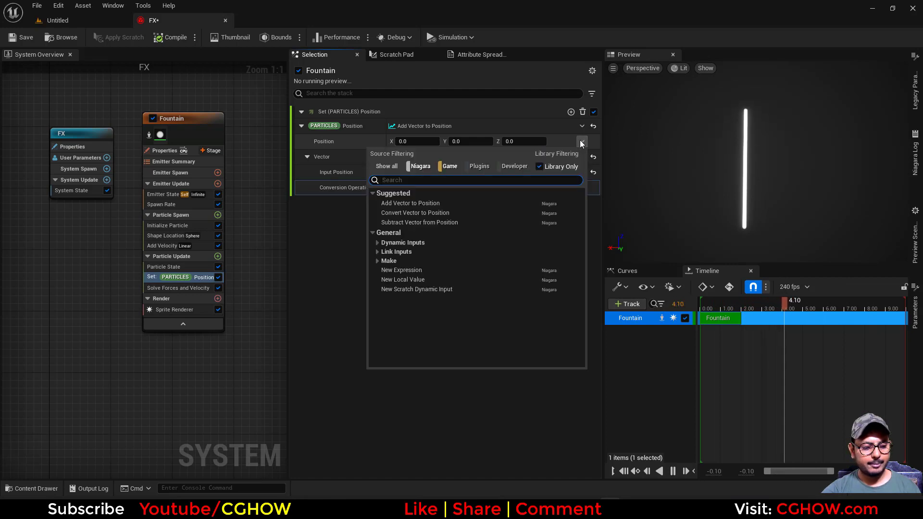
pyautogui.write('brea')
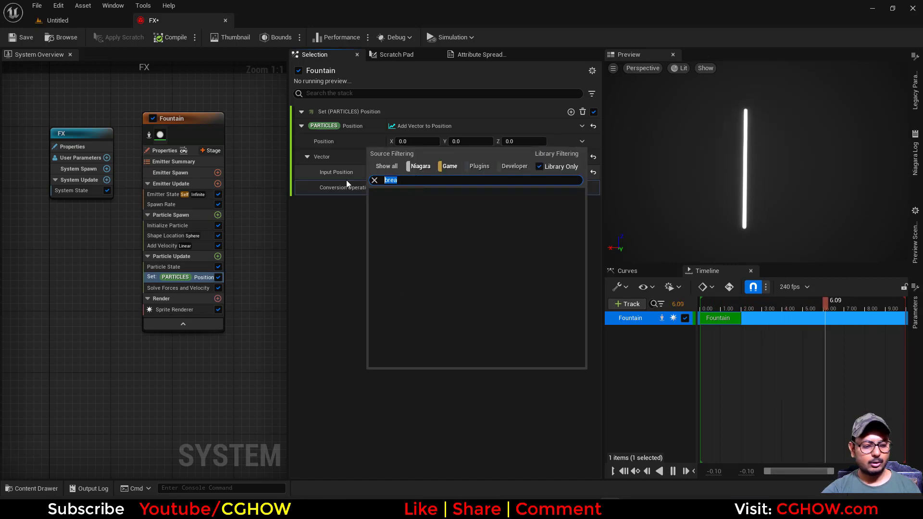
pyautogui.write('vec')
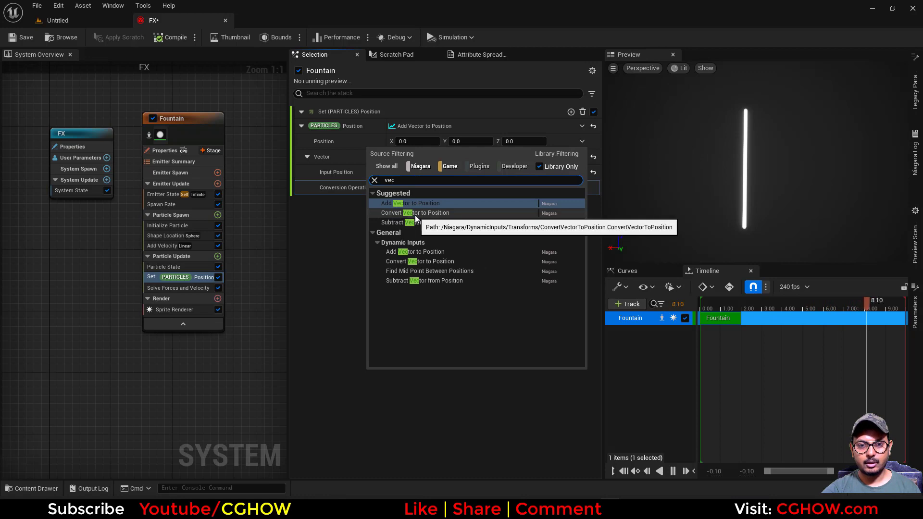
pyautogui.click(414, 214)
# Set the Convert Vector to Position's Input Position to a Make Vector dynamic input with X at -10.
pyautogui.click(581, 156)
pyautogui.write('brea')
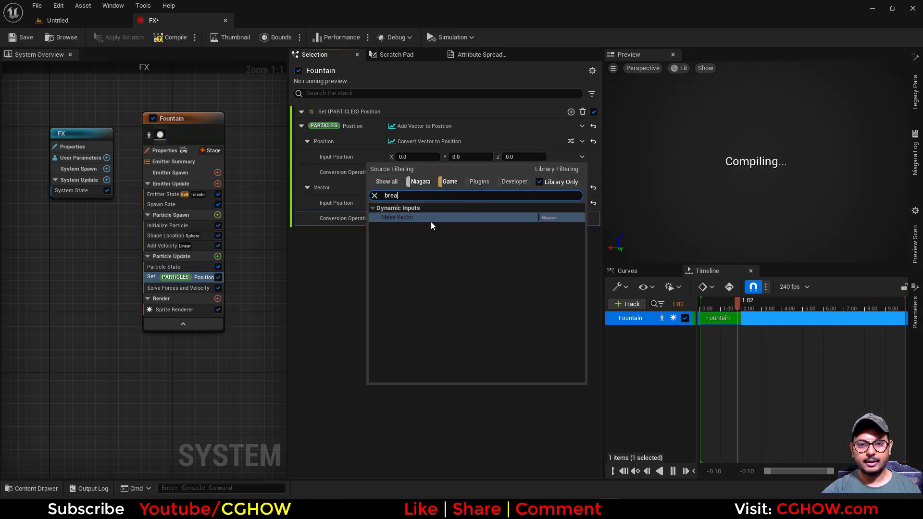
pyautogui.click(451, 217)
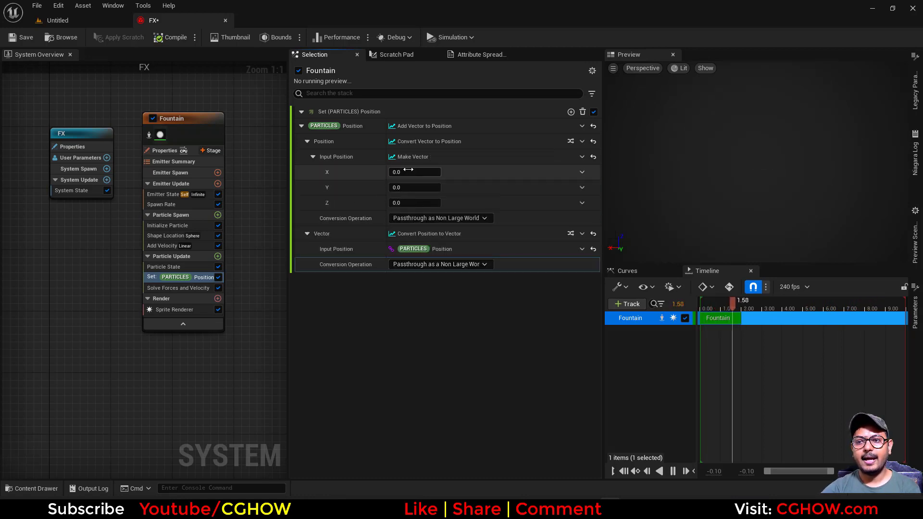
pyautogui.click(409, 170)
pyautogui.write('10')
pyautogui.press('Return')
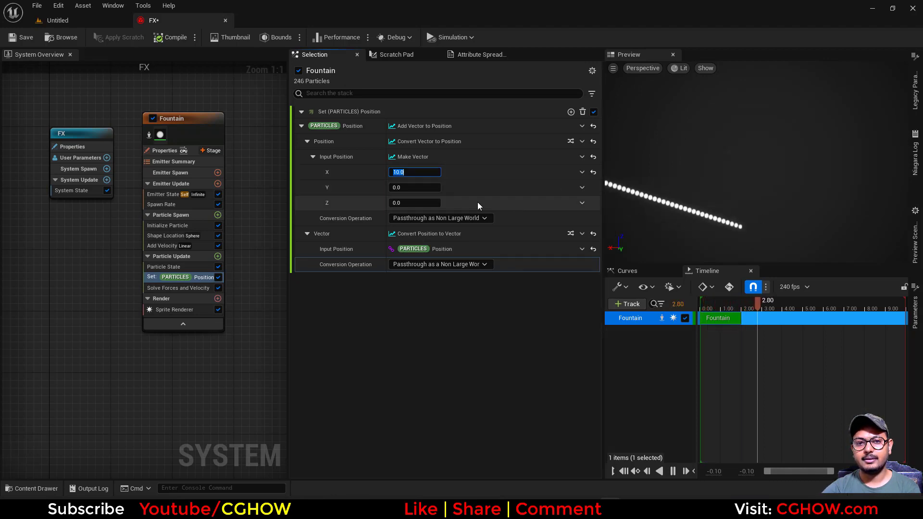
pyautogui.write('-10')
pyautogui.press('Return')
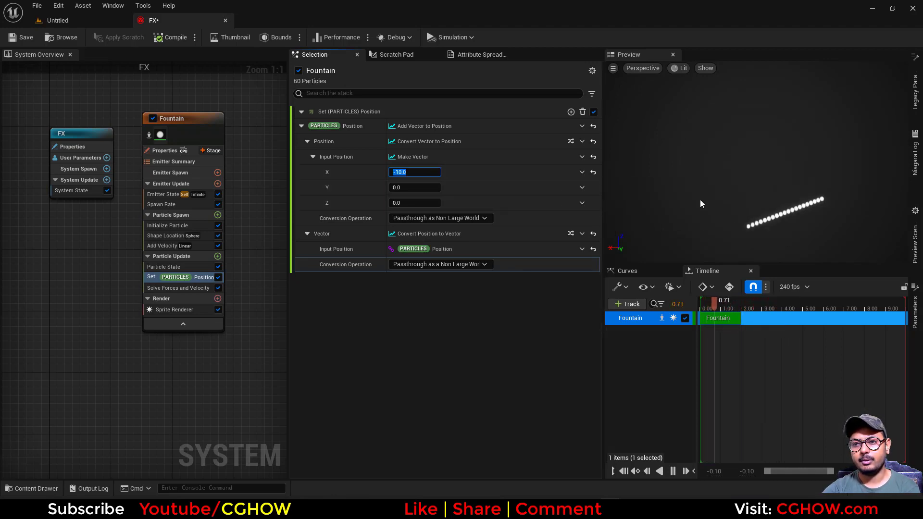
# Set the Make Vector's X to a Sine dynamic input and set its Scale to 2.
pyautogui.click(582, 172)
pyautogui.write('sin')
pyautogui.click(391, 269)
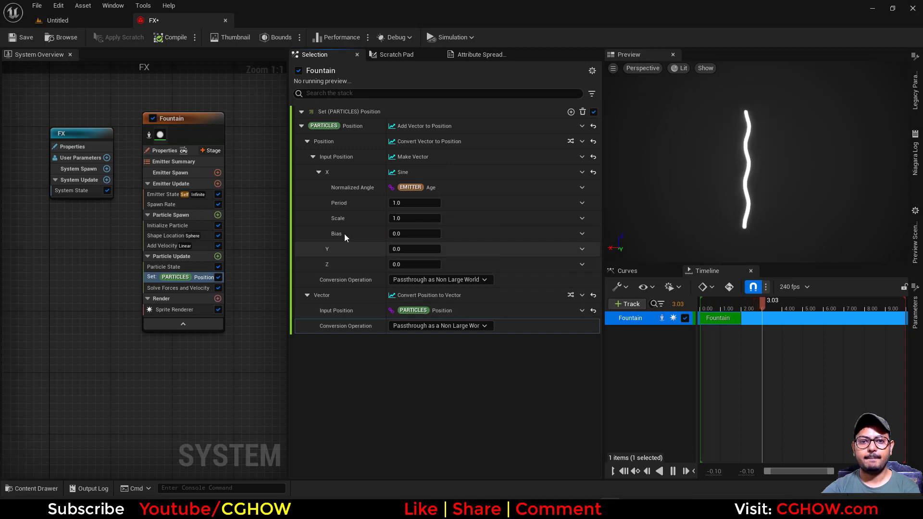
pyautogui.click(393, 218)
pyautogui.write('2')
pyautogui.press('Return')
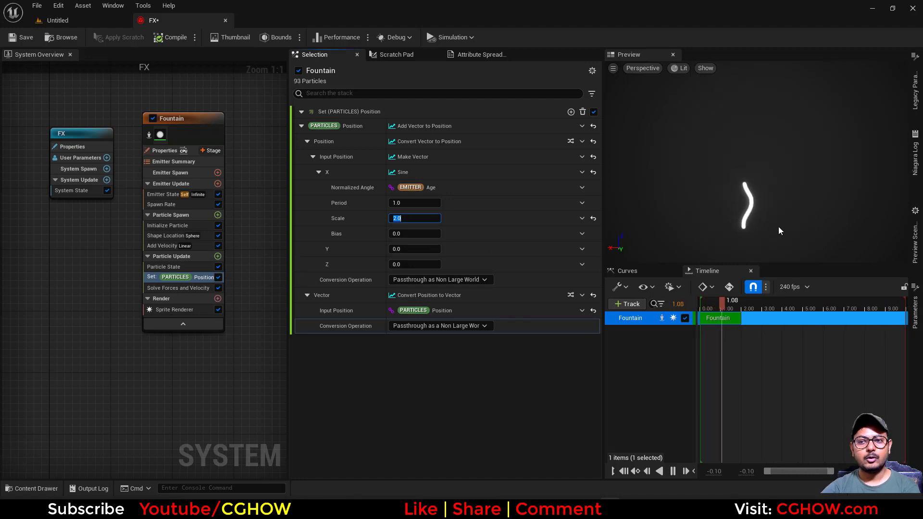
# Change the Shape Location primitive to Box / Plane with a box size of 400, 0, 0.
pyautogui.click(158, 236)
pyautogui.click(432, 154)
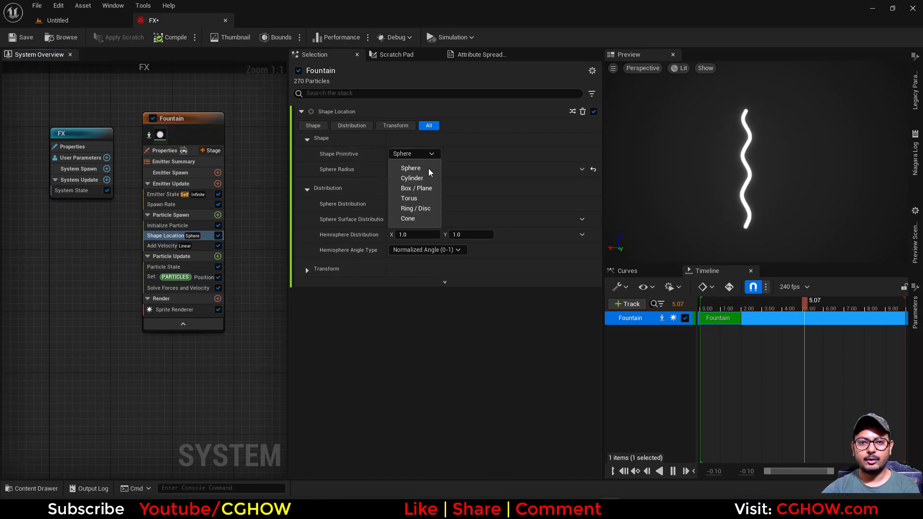
pyautogui.click(420, 188)
pyautogui.click(524, 185)
pyautogui.write('0')
pyautogui.click(471, 188)
pyautogui.write('0')
pyautogui.press('Return')
pyautogui.click(425, 186)
pyautogui.write('500')
pyautogui.press('Return')
pyautogui.write('400')
pyautogui.press('Return')
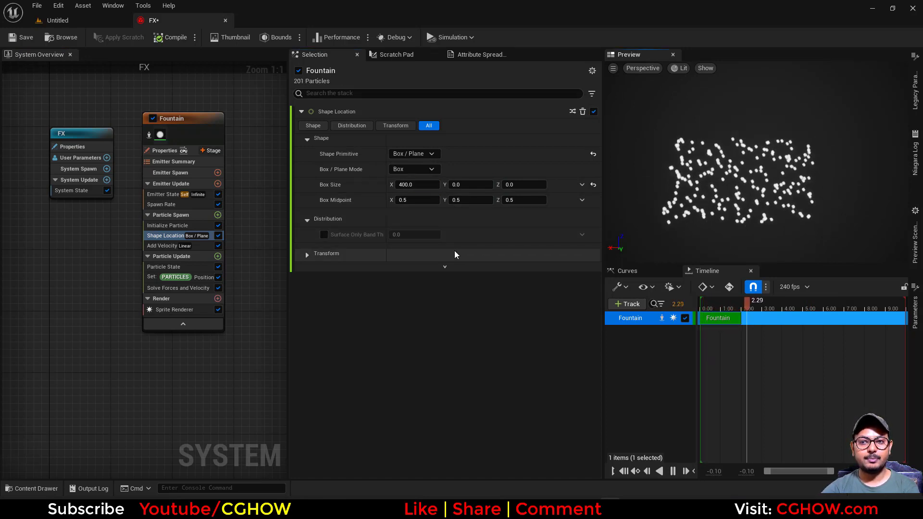
# Set the Sine's Period to a Random Range Float with Minimum 1 and Maximum 2.
pyautogui.click(197, 278)
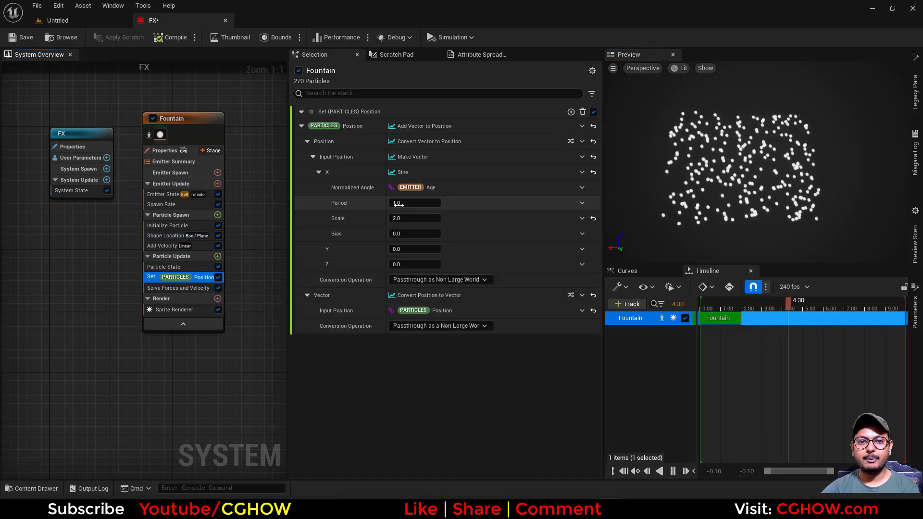
pyautogui.click(582, 203)
pyautogui.write('random')
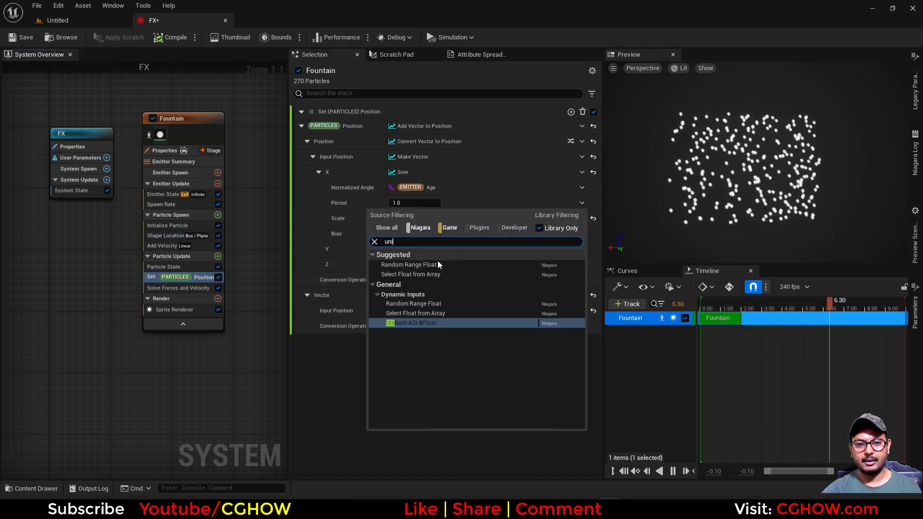
pyautogui.click(441, 263)
pyautogui.click(410, 221)
pyautogui.write('1')
pyautogui.click(411, 231)
pyautogui.write('2')
pyautogui.press('Return')
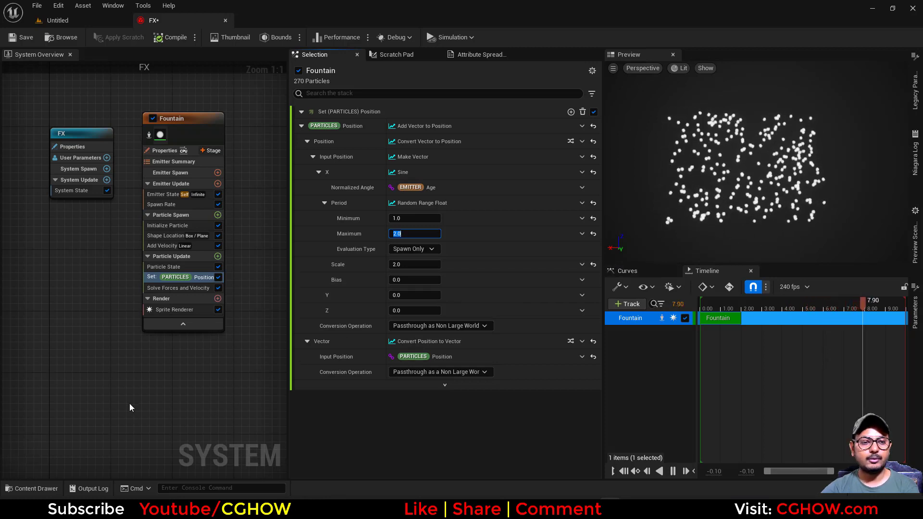
# Rename the Fountain emitter to source.
pyautogui.moveTo(129, 409); pyautogui.dragTo(46, 385, button='right')
pyautogui.click(91, 129)
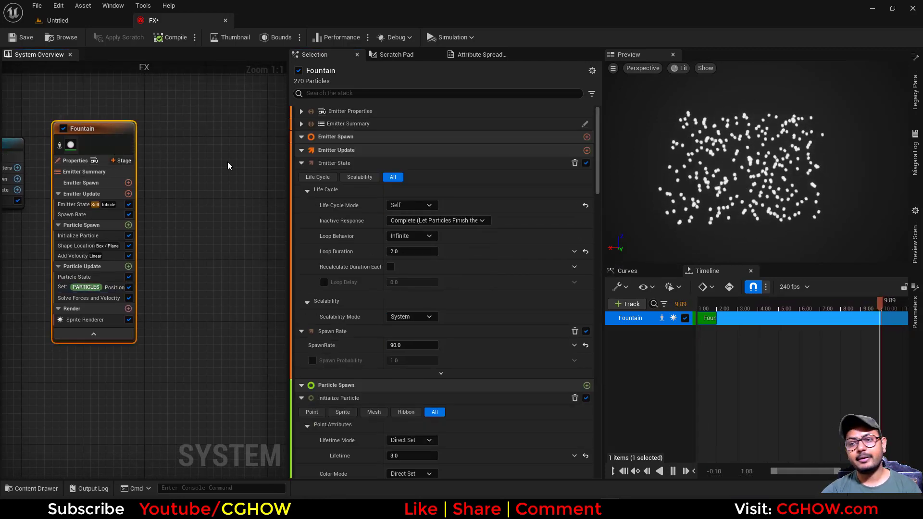
pyautogui.press('F2')
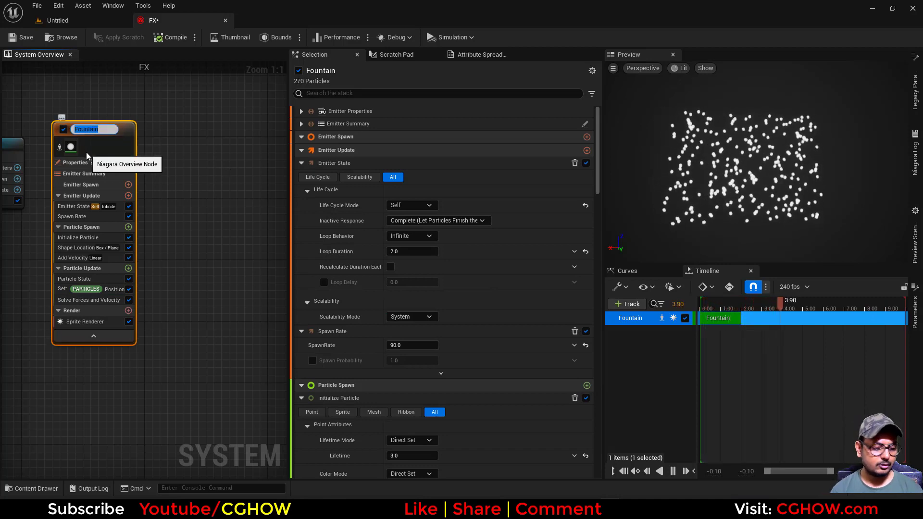
pyautogui.write('source')
pyautogui.press('Return')
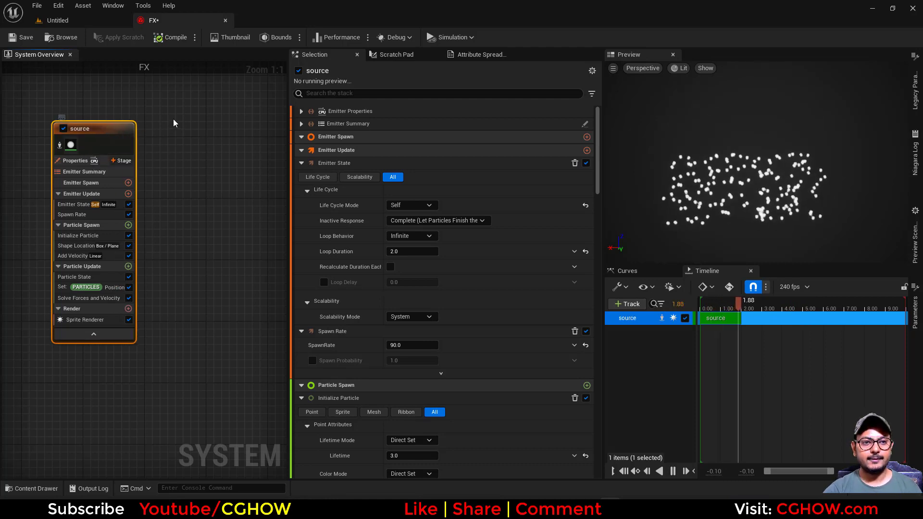
# Duplicate the source emitter and rename the copy to trail.
pyautogui.hotkey('ctrl', 'd')
pyautogui.click(200, 128)
pyautogui.press('F2')
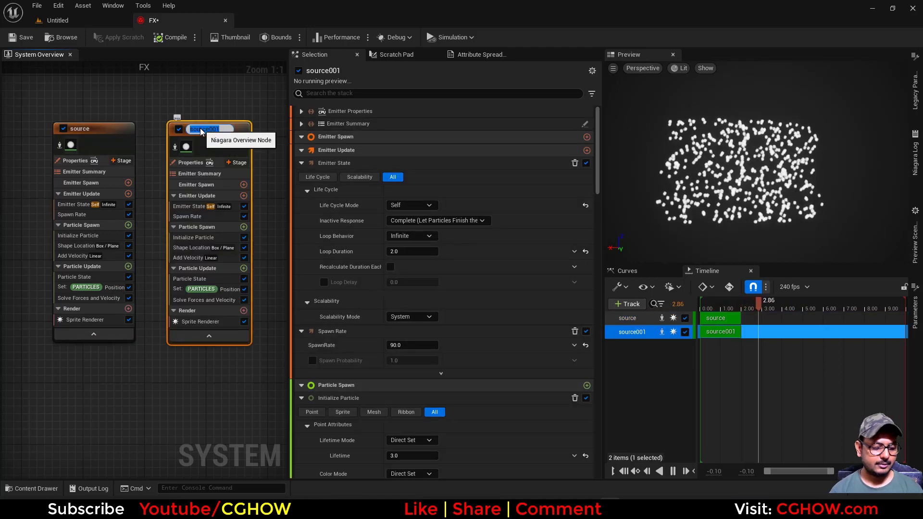
pyautogui.write('trail')
pyautogui.press('Return')
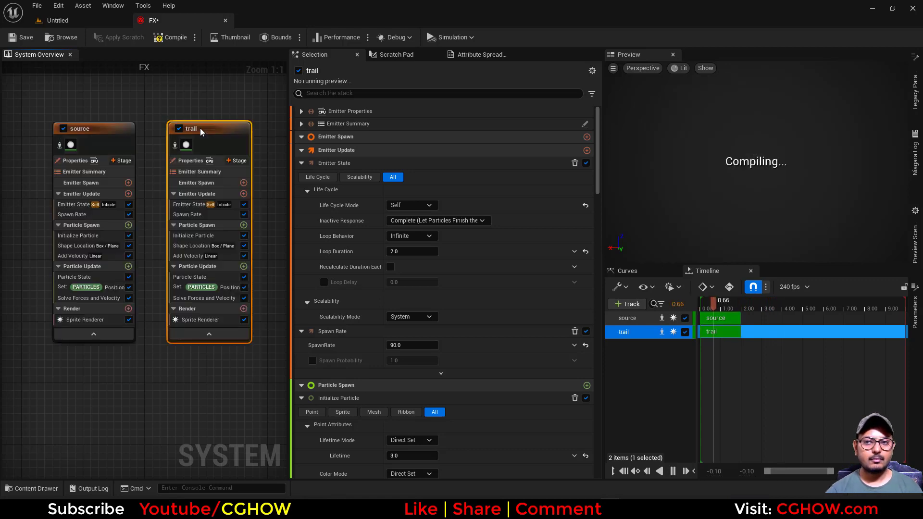
# Set the source emitter's Initialize Particle uniform sprite size to 0.
pyautogui.click(78, 235)
pyautogui.click(414, 315)
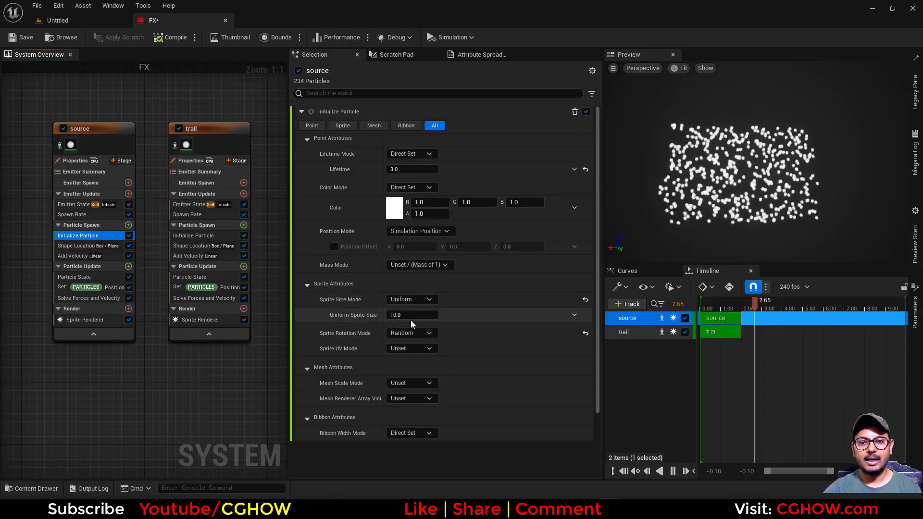
pyautogui.write('0')
pyautogui.press('Return')
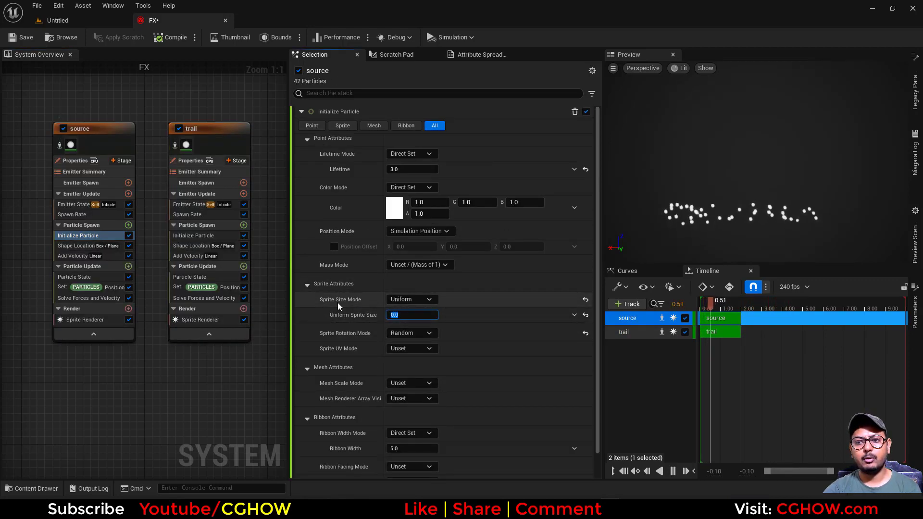
# Delete the Spawn Rate, Shape Location, Add Velocity and Set Particles Position modules from the trail emitter.
pyautogui.moveTo(210, 188); pyautogui.dragTo(157, 206, button='right')
pyautogui.click(157, 145)
pyautogui.moveTo(100, 438); pyautogui.dragTo(147, 433, button='right')
pyautogui.click(223, 302)
pyautogui.press('Delete')
pyautogui.click(185, 270)
pyautogui.press('Delete')
pyautogui.click(184, 261)
pyautogui.press('Delete')
pyautogui.click(188, 231)
pyautogui.press('Delete')
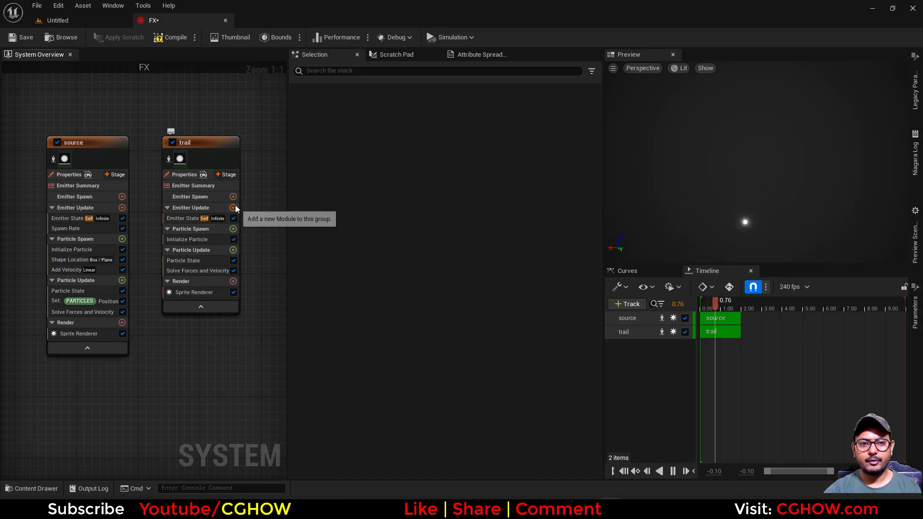
# Set the source emitter's Sim Target to GPUCompute Sim in its emitter properties.
pyautogui.click(64, 176)
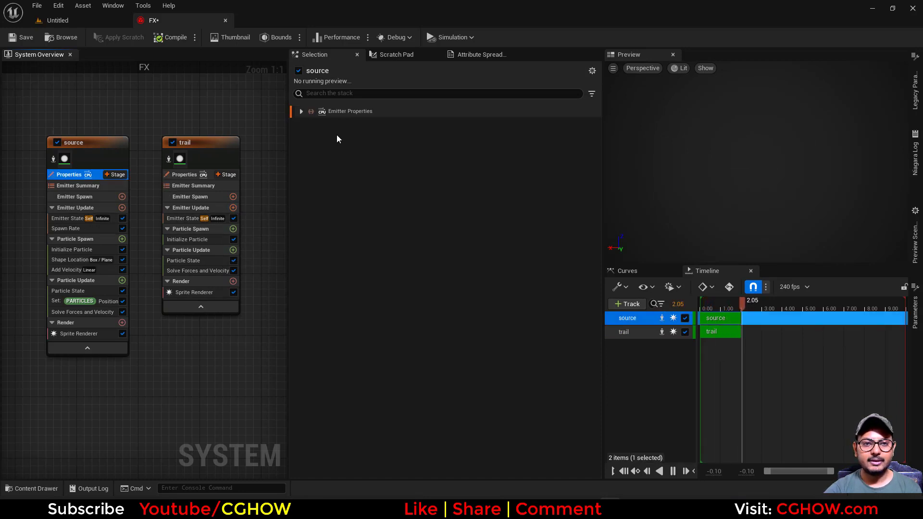
pyautogui.click(318, 190)
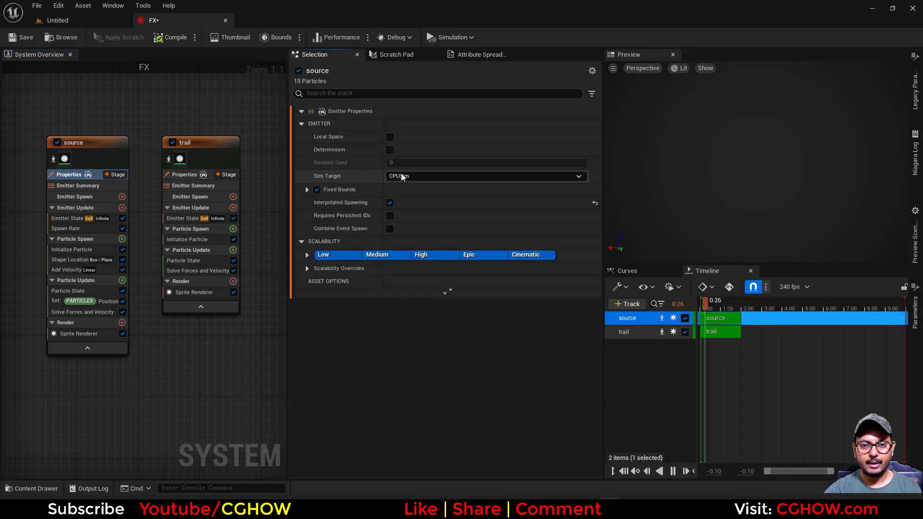
pyautogui.click(403, 176)
pyautogui.click(403, 195)
# Set the trail emitter's Sim Target to GPUCompute Sim in its emitter properties.
pyautogui.click(177, 176)
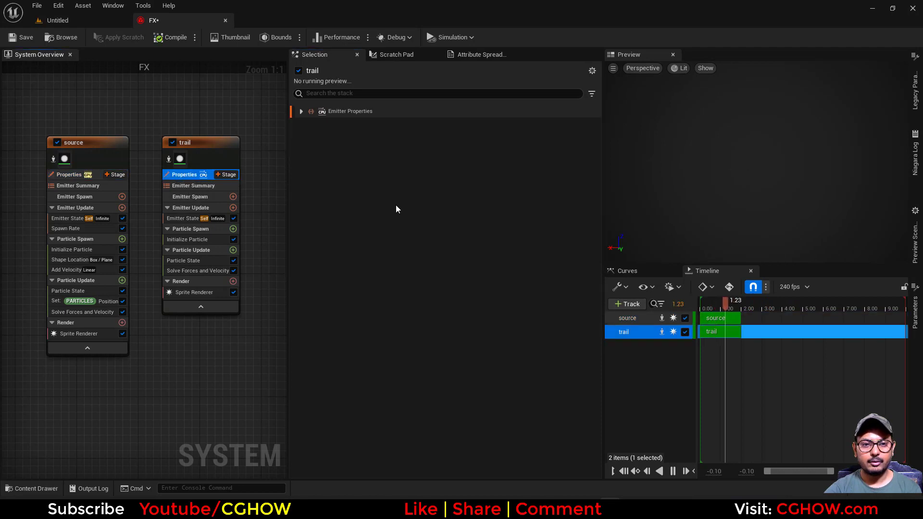
pyautogui.click(316, 189)
pyautogui.click(404, 177)
pyautogui.click(413, 195)
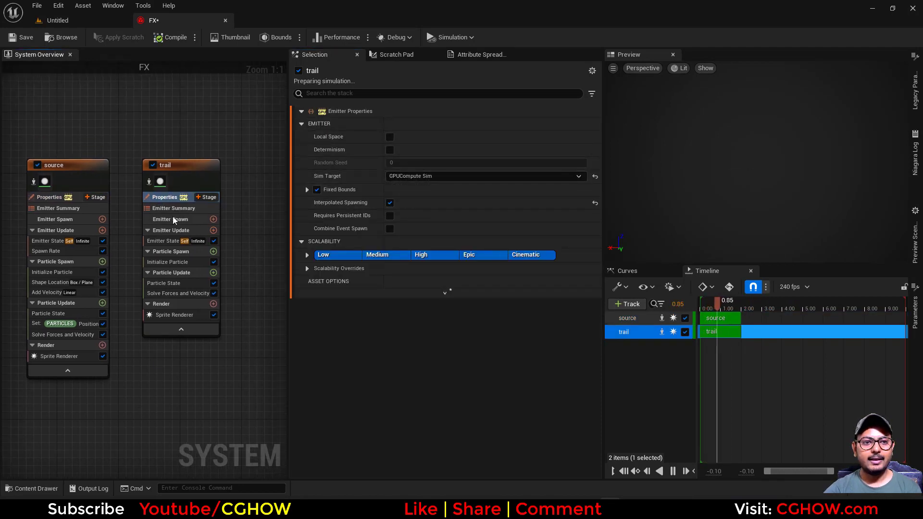
# Add a Spawn Particles from Other Emitter module to the trail's Emitter Update and set its Emitter Name to source.
pyautogui.click(213, 231)
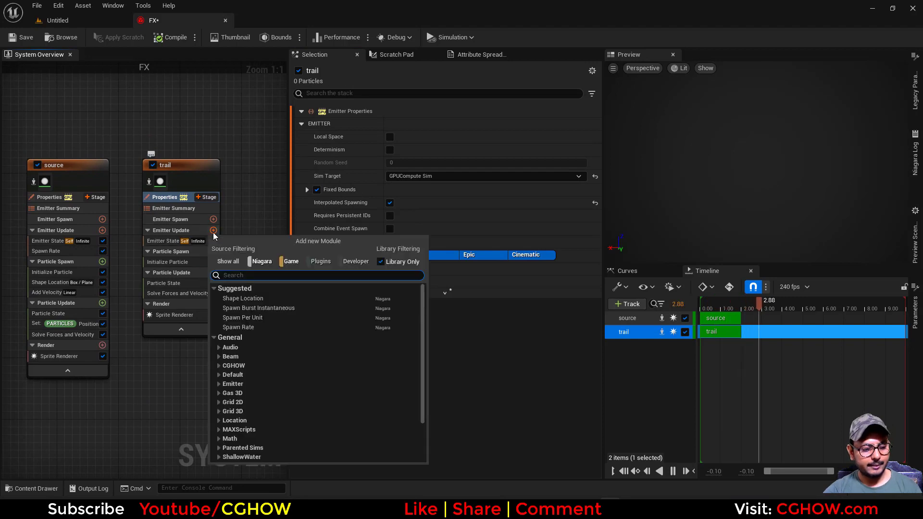
pyautogui.write('fro')
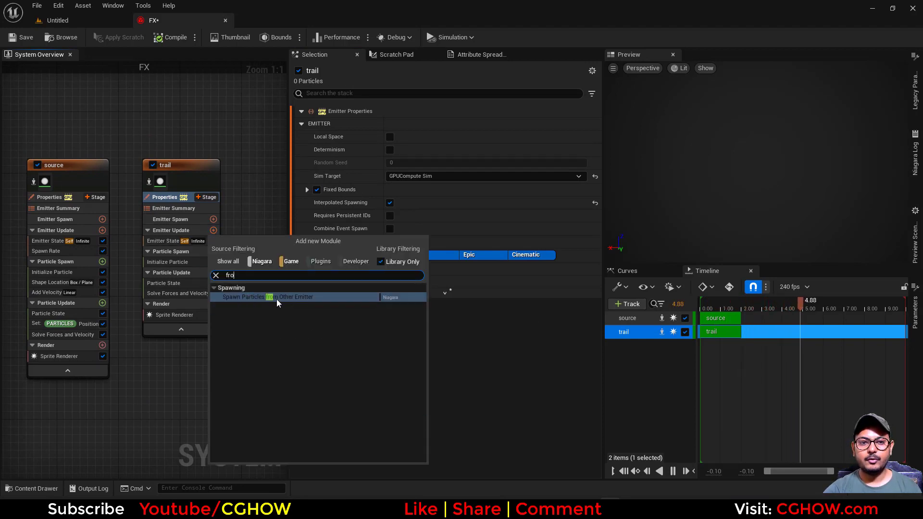
pyautogui.click(281, 297)
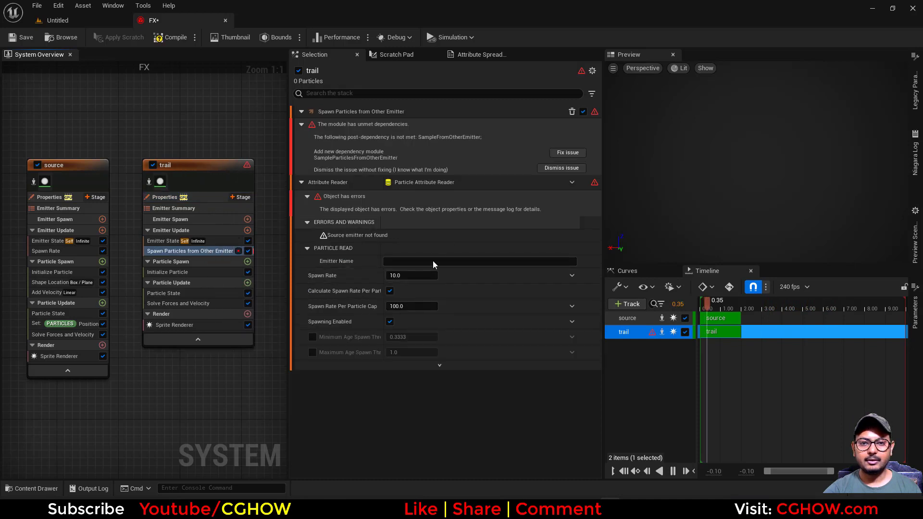
pyautogui.click(422, 266)
pyautogui.write('source')
pyautogui.press('Return')
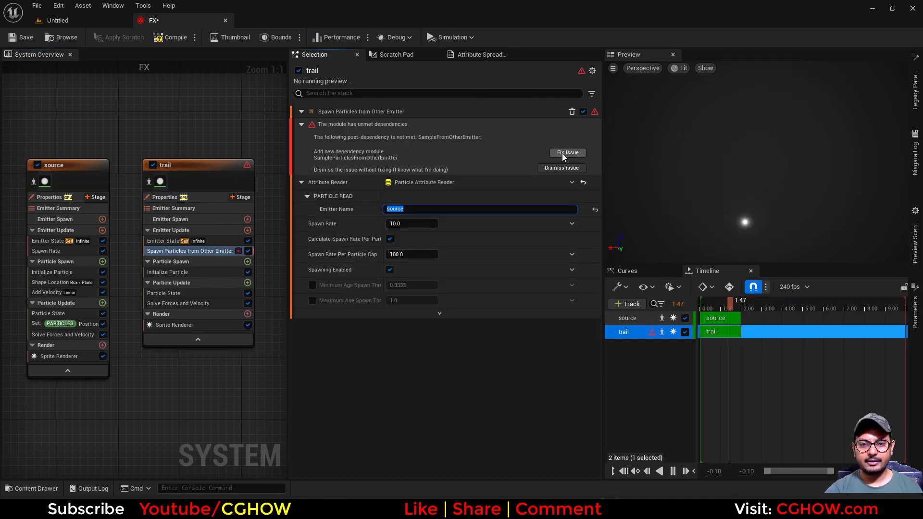
# Fix the module's unmet dependency by adding the Sample Particles from Other Emitter module.
pyautogui.click(561, 154)
pyautogui.click(163, 283)
pyautogui.moveTo(197, 374); pyautogui.dragTo(205, 352, button='right')
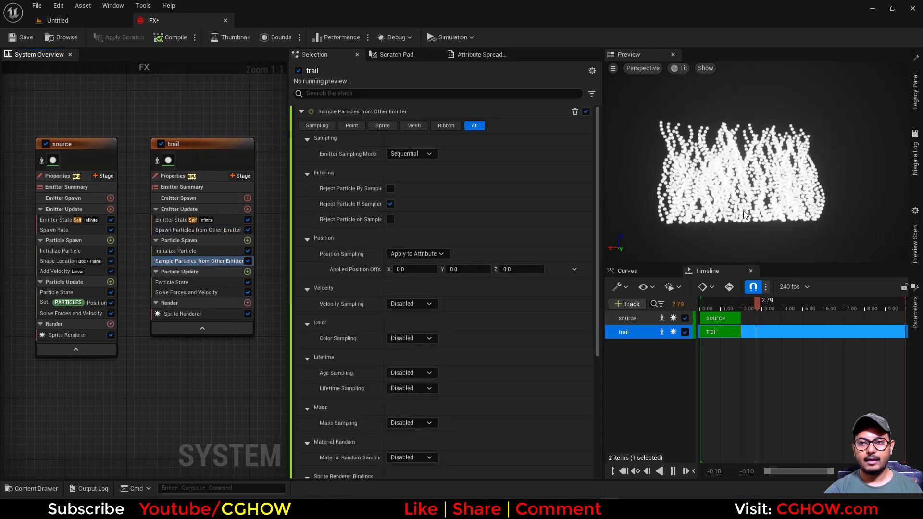
# Set the Spawn Particles from Other Emitter's Spawn Rate to 100 and Spawn Rate Per Particle Cap to 1000.
pyautogui.click(198, 230)
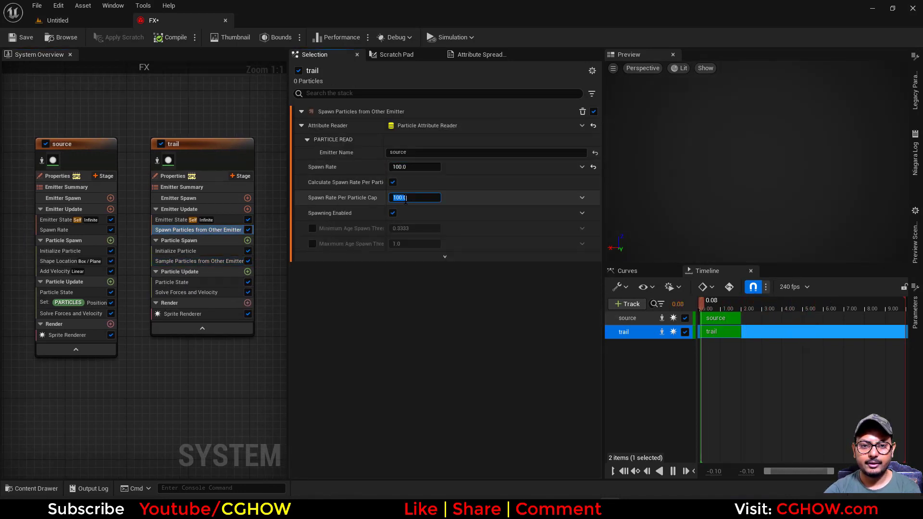
pyautogui.write('00')
pyautogui.press('Return')
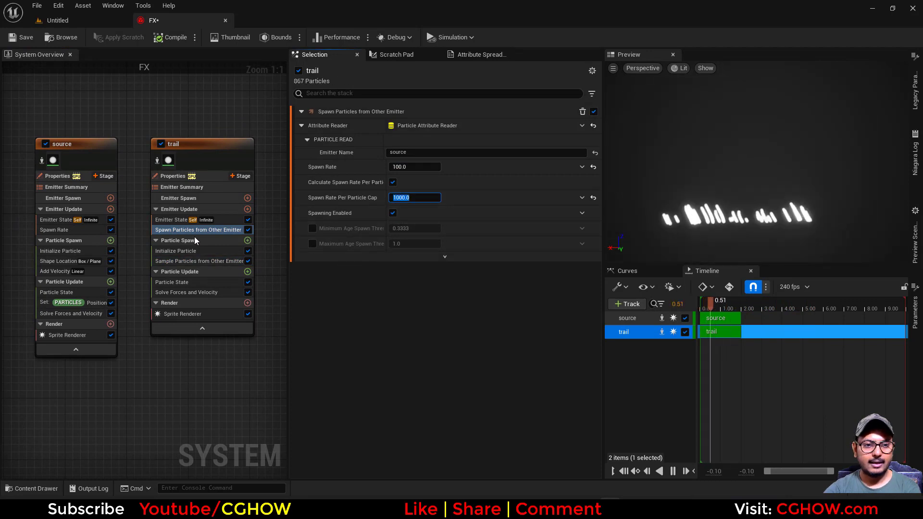
# Set the trail's Initialize Particle lifetime to 1 and its color alpha to 0.1.
pyautogui.click(182, 254)
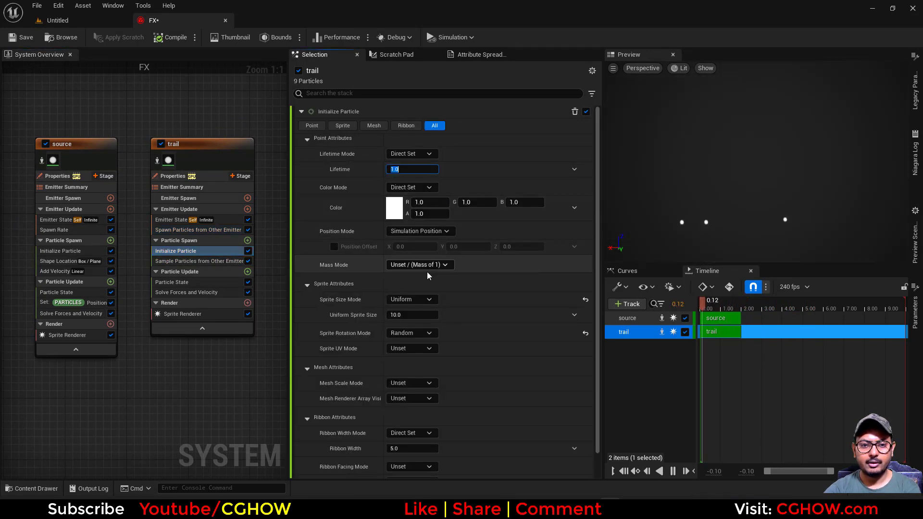
pyautogui.click(429, 214)
pyautogui.write('0.1')
pyautogui.press('Return')
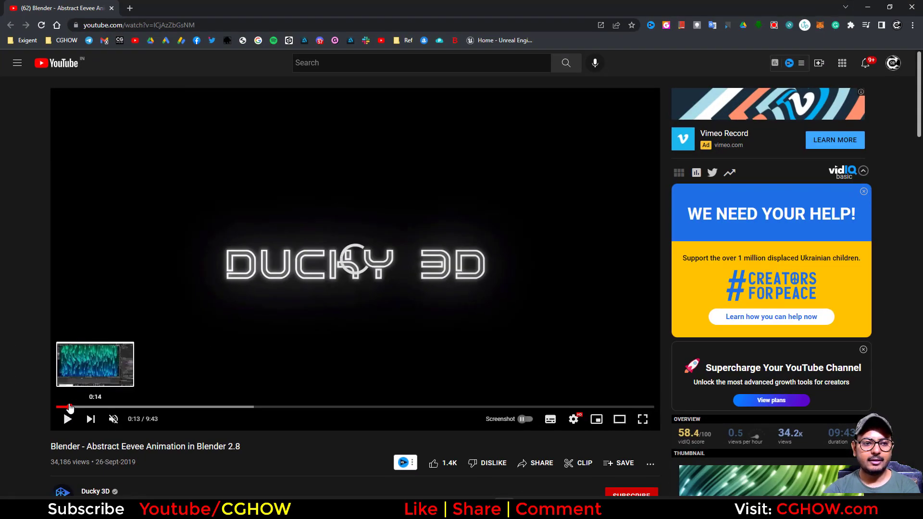
pyautogui.click(66, 407)
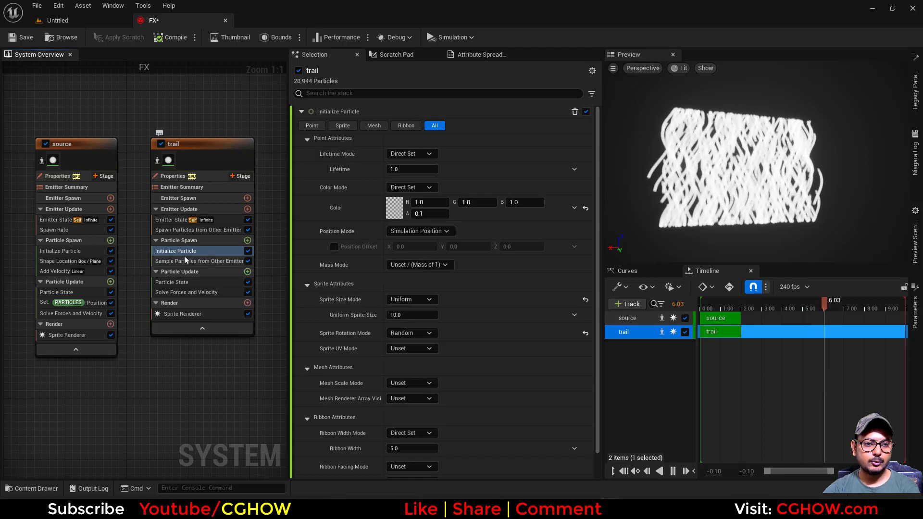
# Delete the Sample Particles from Other Emitter and Spawn Particles from Other Emitter modules from the trail emitter.
pyautogui.click(196, 231)
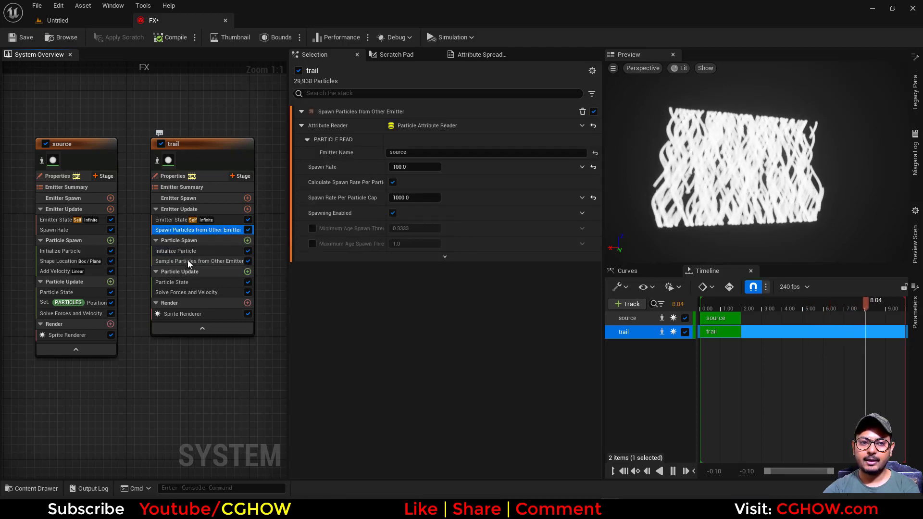
pyautogui.click(188, 260)
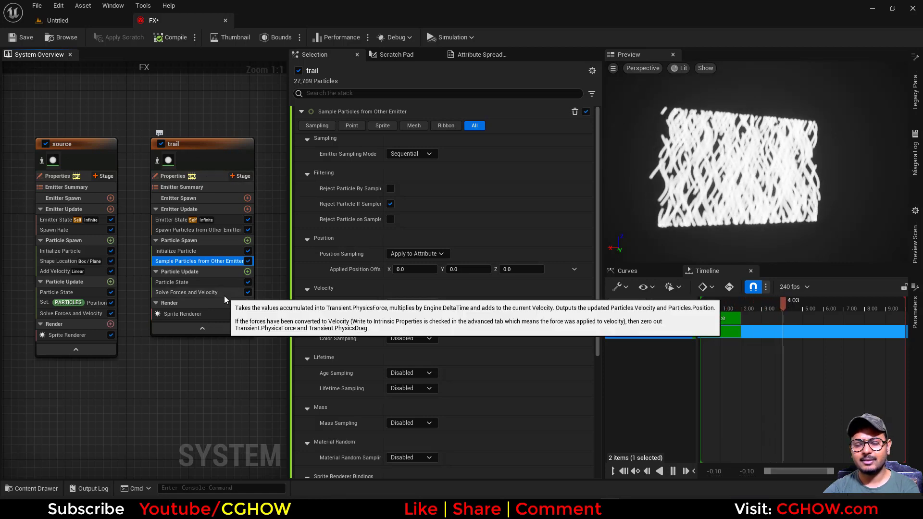
pyautogui.moveTo(175, 359)
pyautogui.mouseDown(button='right')
pyautogui.moveTo(178, 325)
pyautogui.moveTo(177, 350)
pyautogui.mouseUp(button='right')
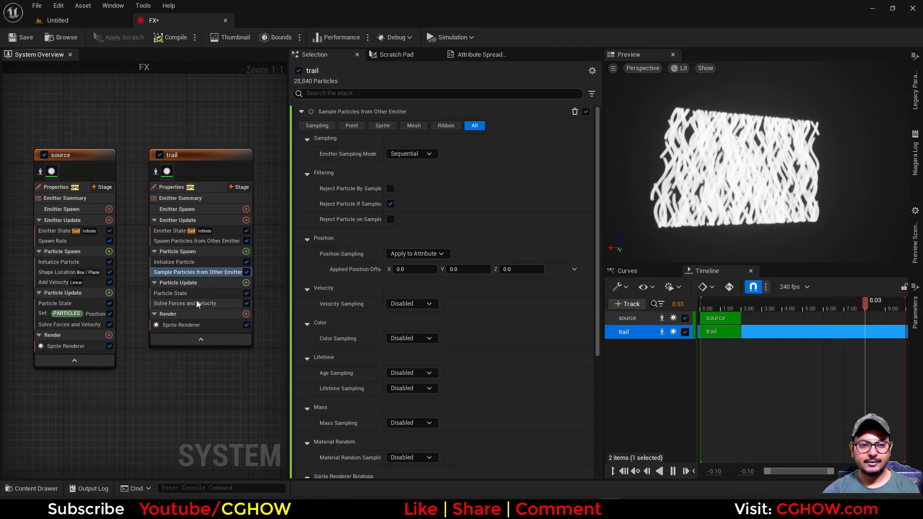
pyautogui.press('Delete')
pyautogui.click(180, 241)
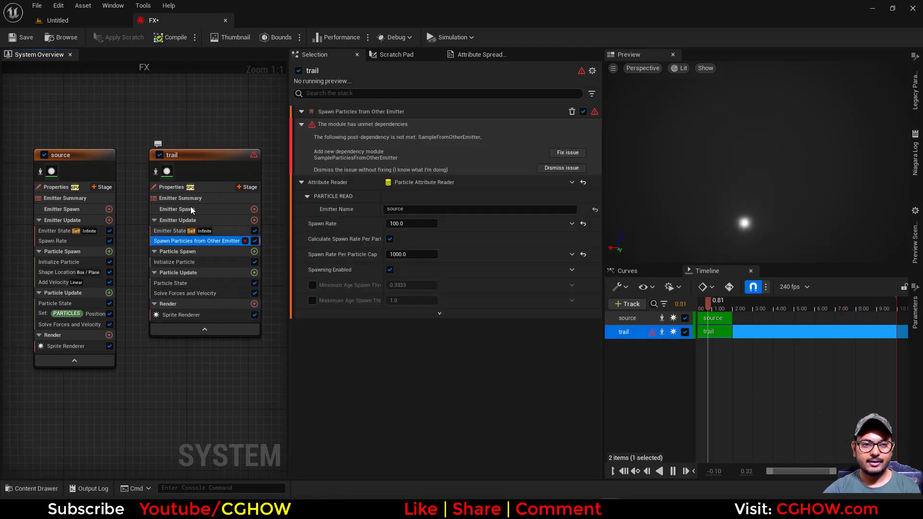
pyautogui.press('Delete')
# Switch the source emitter's Sim Target to CPUSim in its emitter properties.
pyautogui.click(56, 187)
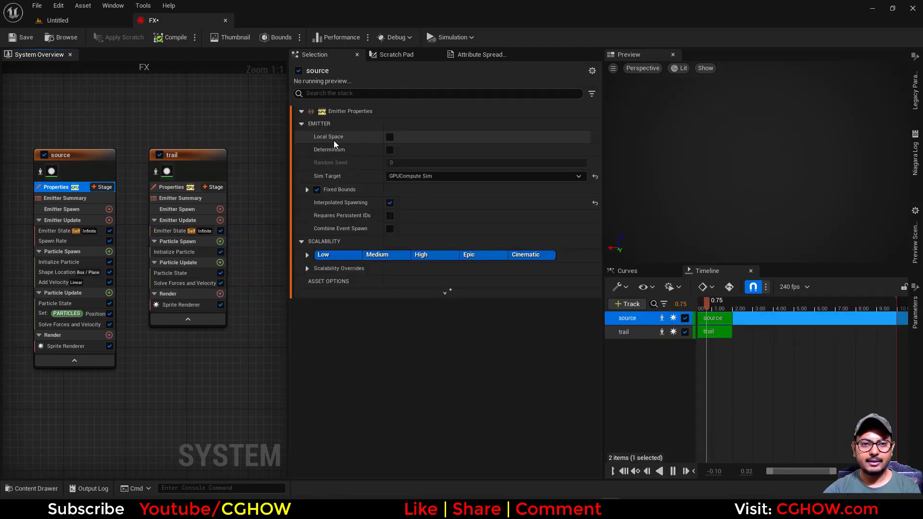
pyautogui.click(318, 190)
pyautogui.click(406, 205)
pyautogui.click(408, 216)
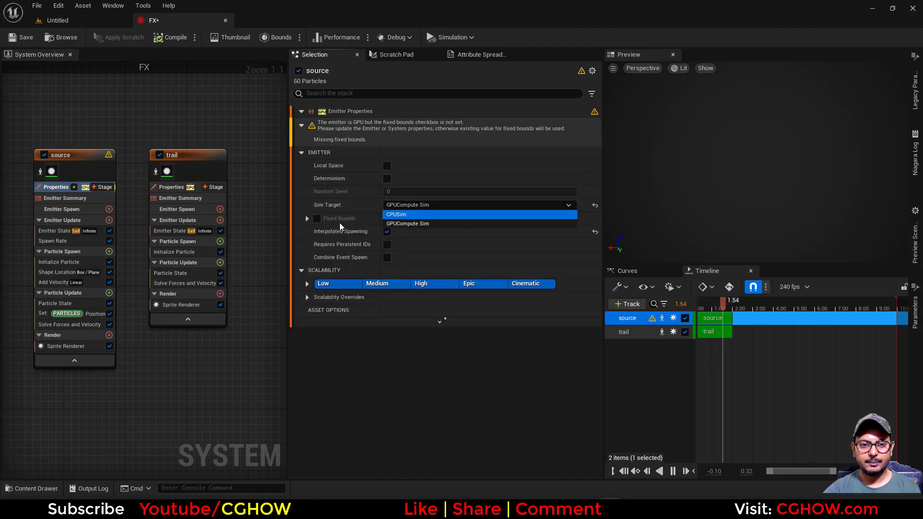
# Switch the trail emitter's Sim Target to CPUSim in its emitter properties.
pyautogui.click(177, 189)
pyautogui.click(317, 189)
pyautogui.click(413, 176)
pyautogui.click(397, 186)
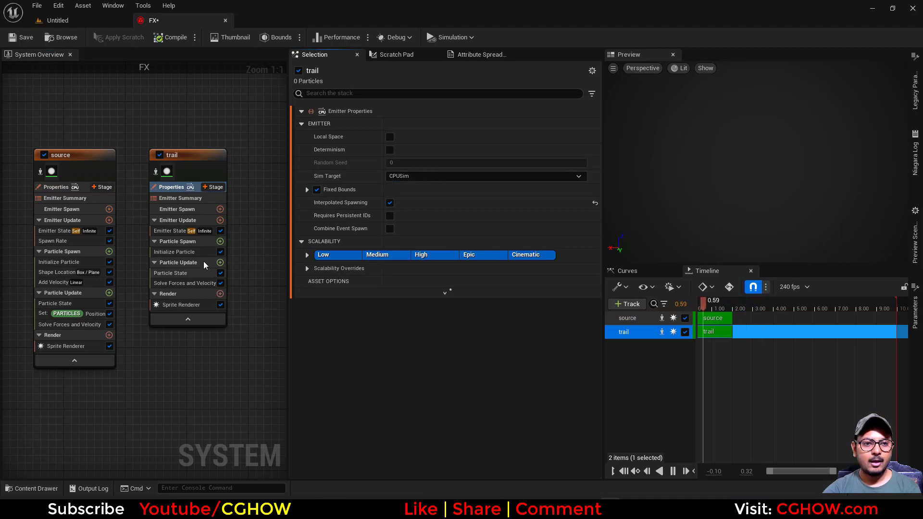
# Add a Generate Location Event module to the source emitter's Particle Update stage.
pyautogui.click(104, 176)
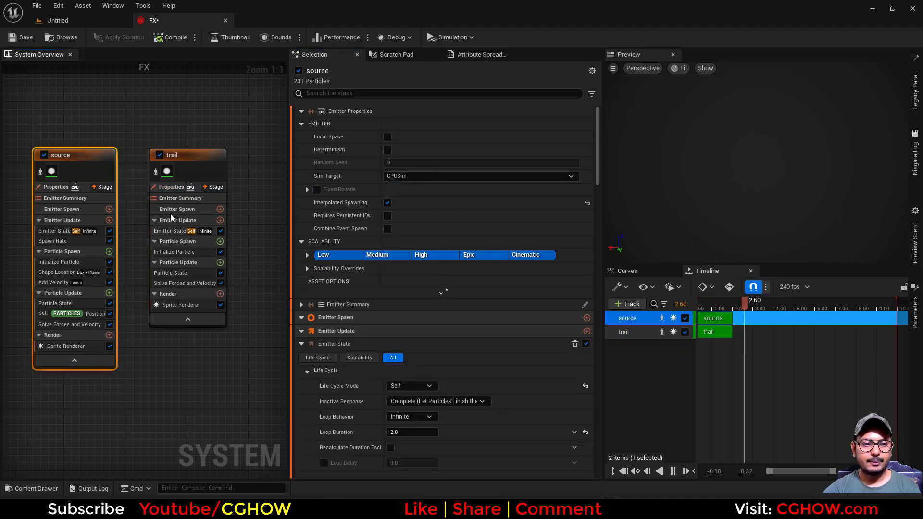
pyautogui.click(101, 188)
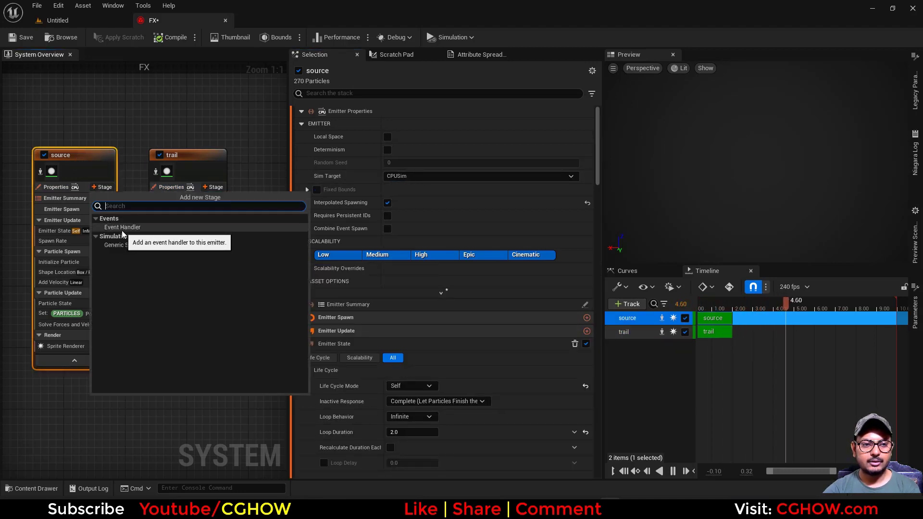
pyautogui.click(111, 419)
pyautogui.click(109, 293)
pyautogui.write('gene')
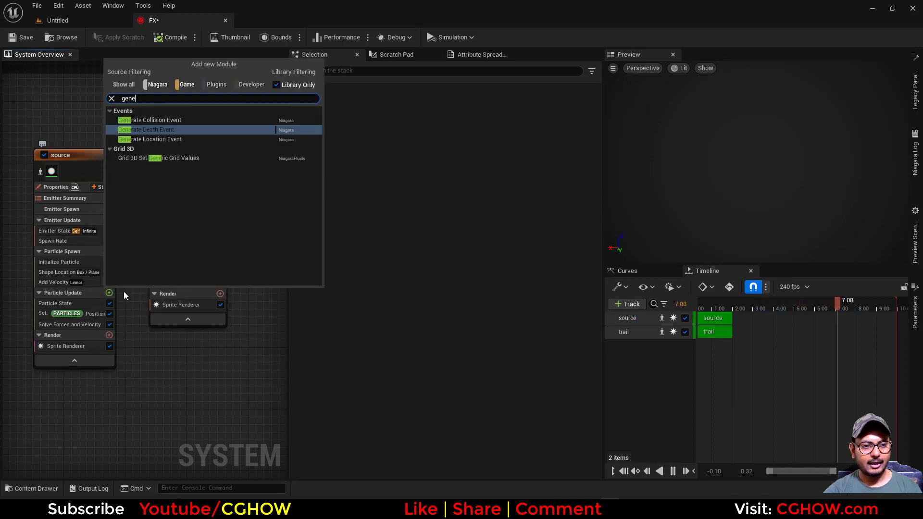
pyautogui.click(149, 139)
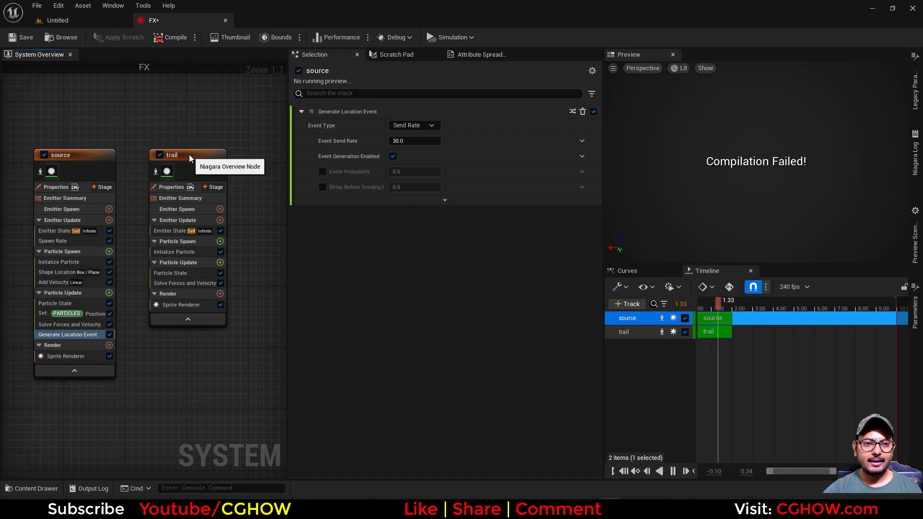
# Add an Event Handler stage to the trail emitter.
pyautogui.click(189, 154)
pyautogui.click(220, 188)
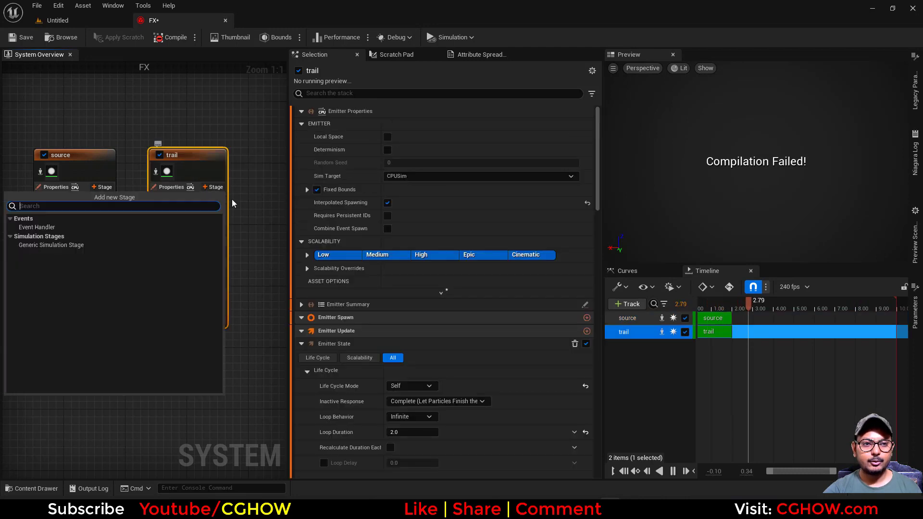
pyautogui.click(81, 228)
pyautogui.click(451, 124)
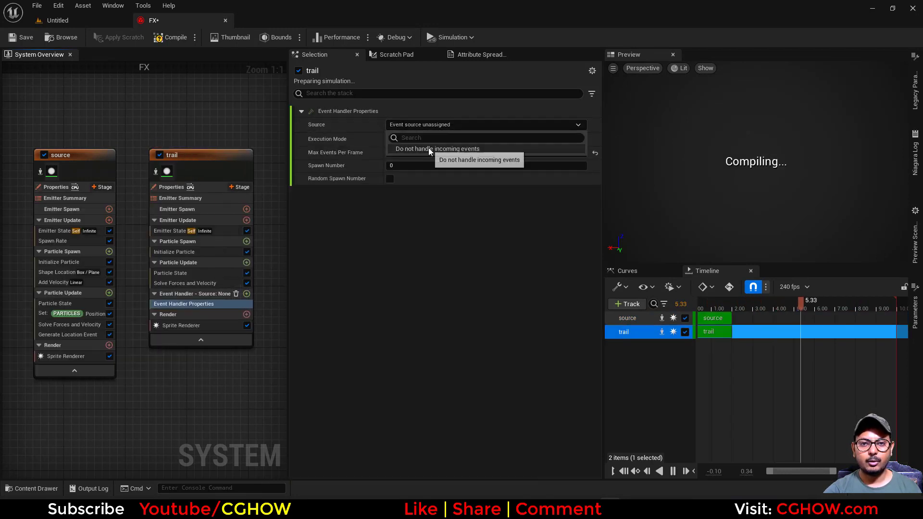
# Enable Requires Persistent IDs in the source emitter's properties.
pyautogui.moveTo(66, 337); pyautogui.dragTo(71, 324)
pyautogui.click(568, 156)
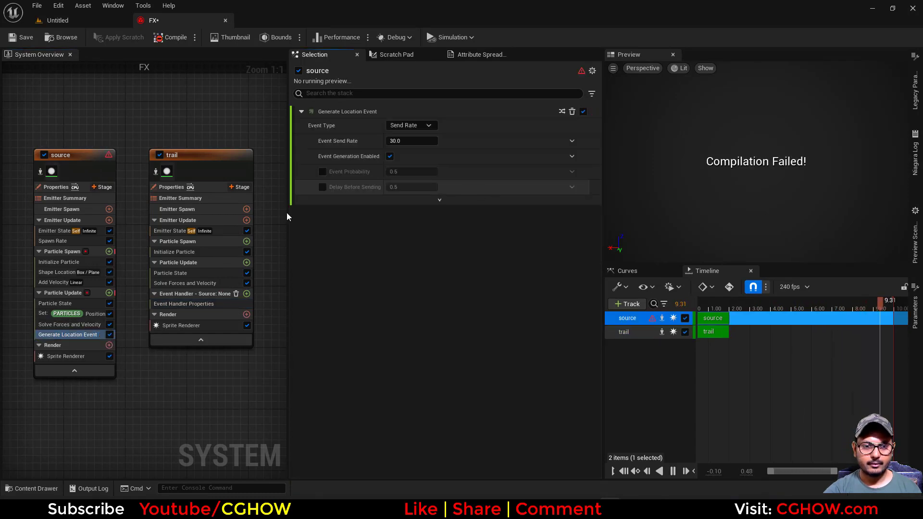
pyautogui.click(56, 187)
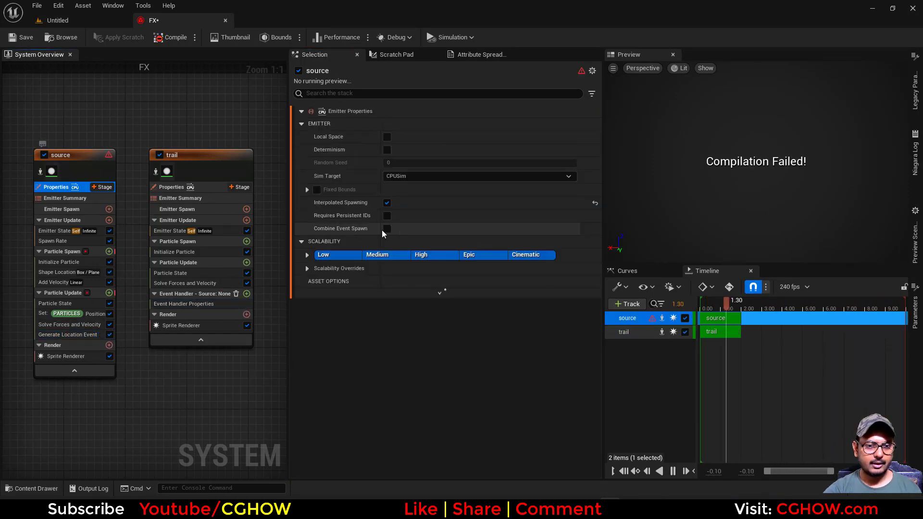
pyautogui.click(387, 215)
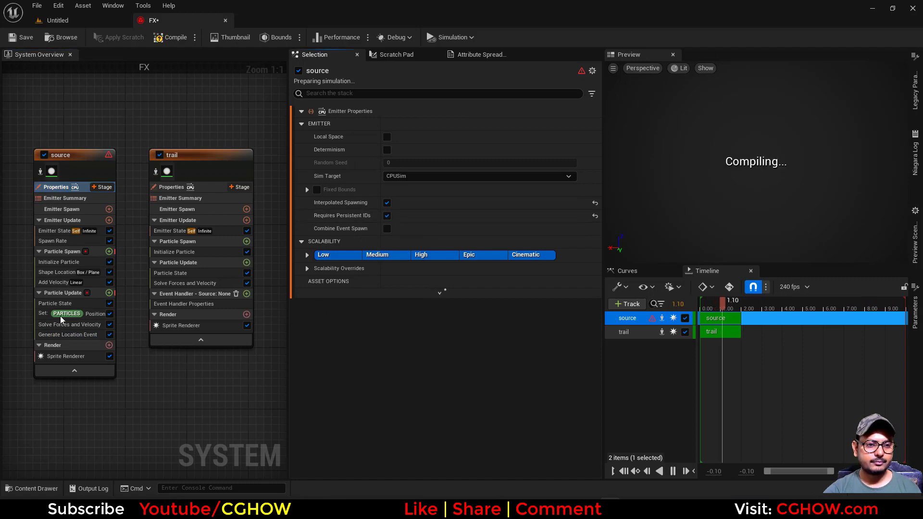
pyautogui.click(80, 335)
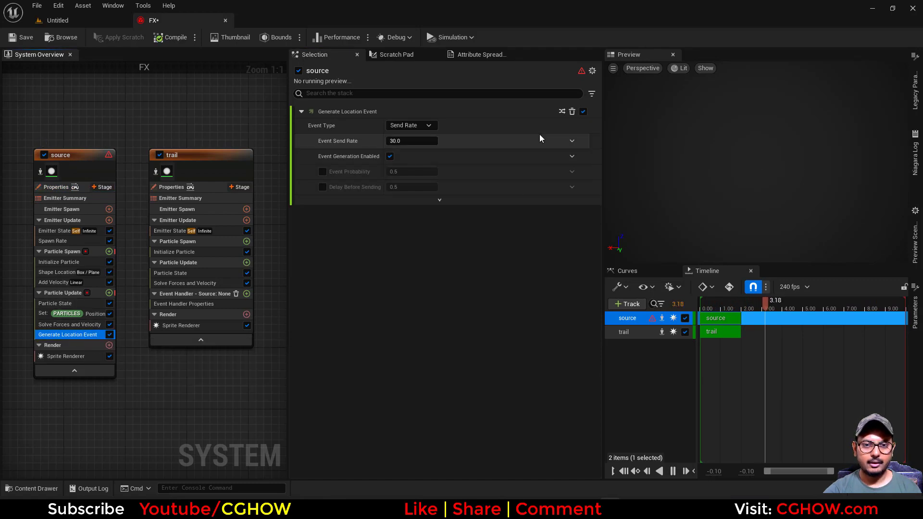
pyautogui.click(70, 293)
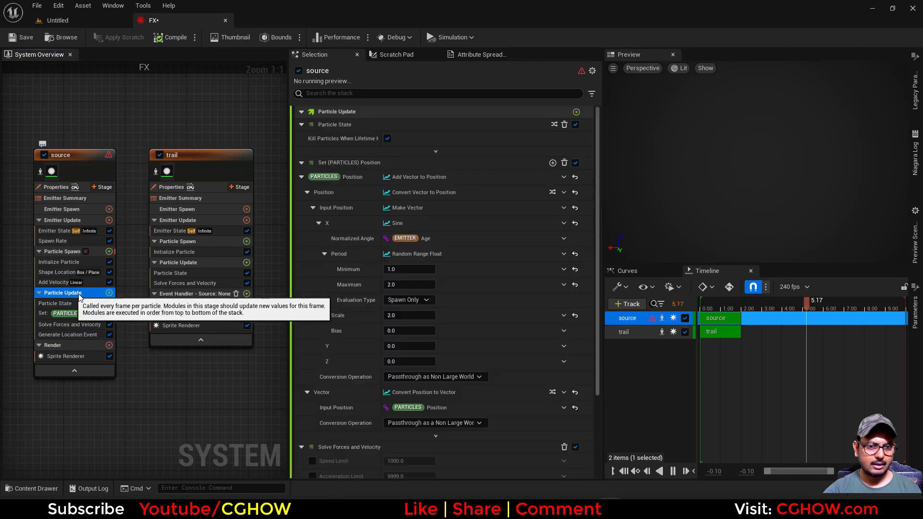
pyautogui.click(62, 251)
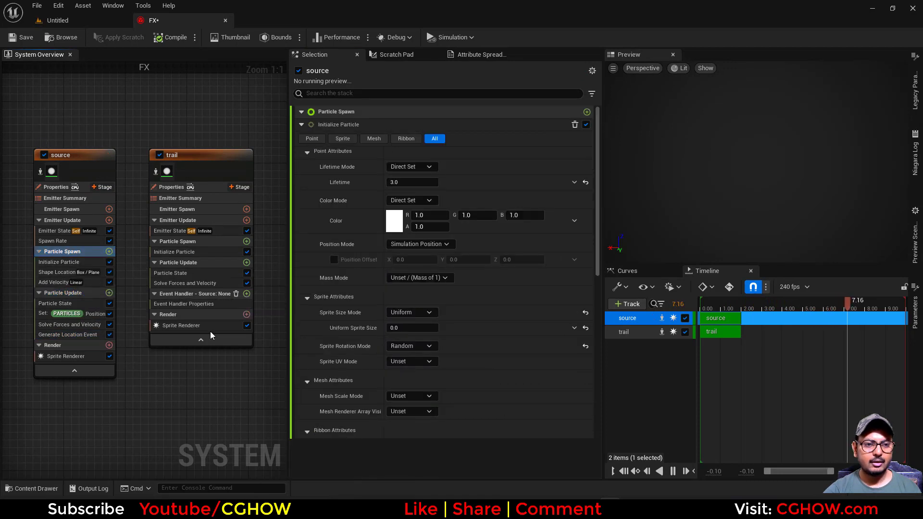
# Set the trail's event handler Source to the source LocationEvent, Execution Mode to Spawned Particles, and Spawn Number to 1.
pyautogui.click(184, 304)
pyautogui.click(452, 125)
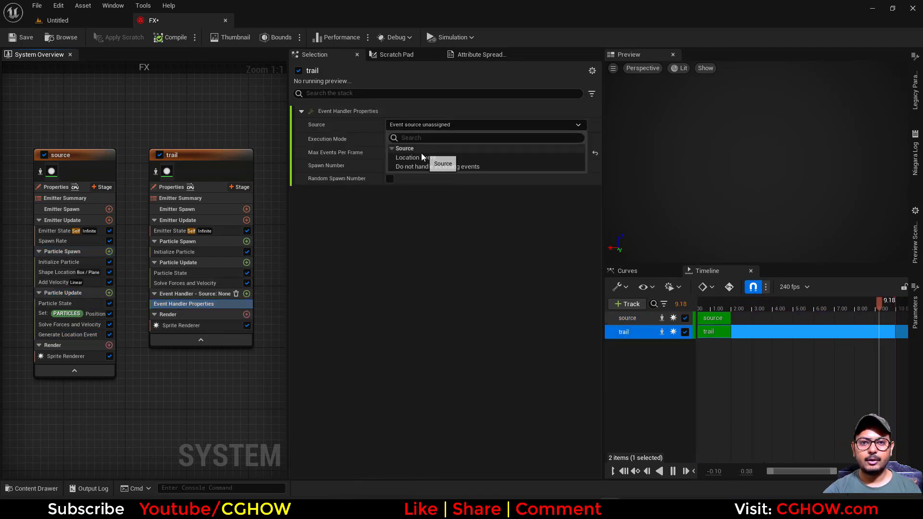
pyautogui.click(416, 158)
pyautogui.click(411, 139)
pyautogui.click(414, 158)
pyautogui.click(408, 165)
pyautogui.write('1')
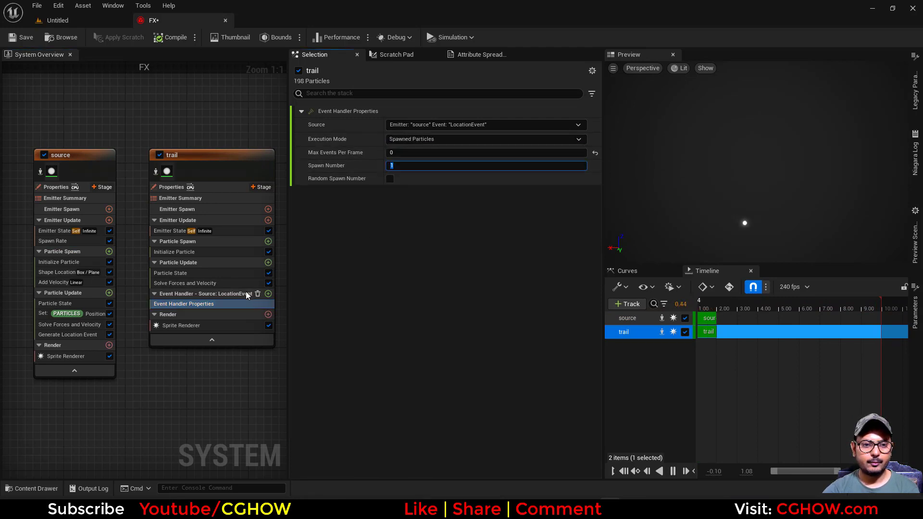
# Add a Receive Location Event module to the trail's event handler stage.
pyautogui.click(268, 294)
pyautogui.write('rec')
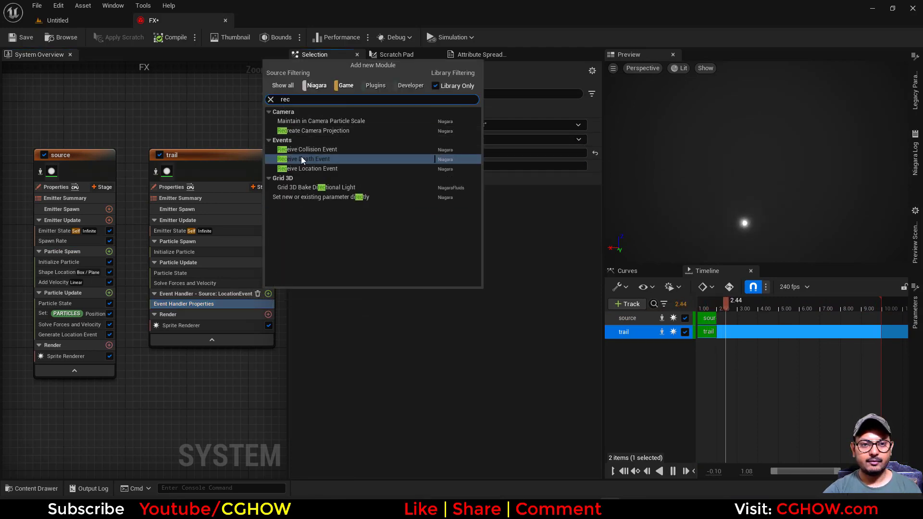
pyautogui.click(301, 167)
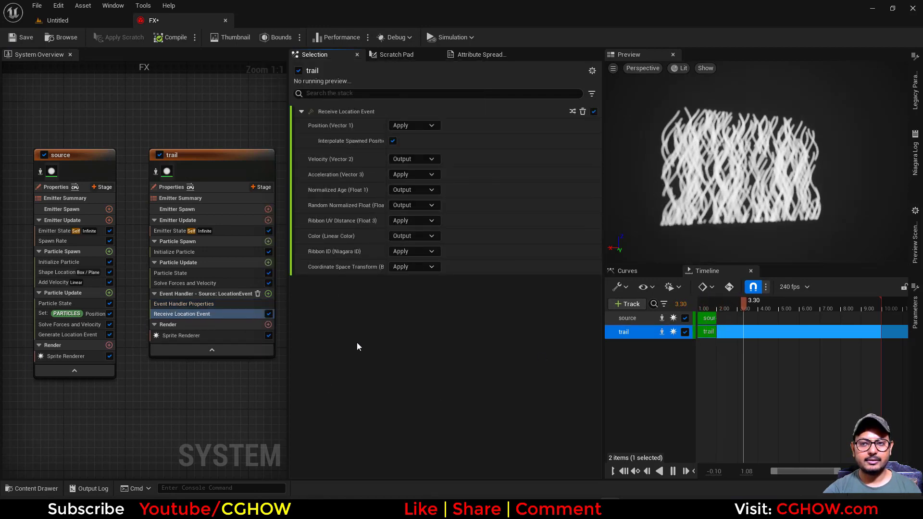
# Replace the trail emitter's Sprite Renderer with a Ribbon Renderer.
pyautogui.moveTo(196, 346); pyautogui.dragTo(164, 320, button='right')
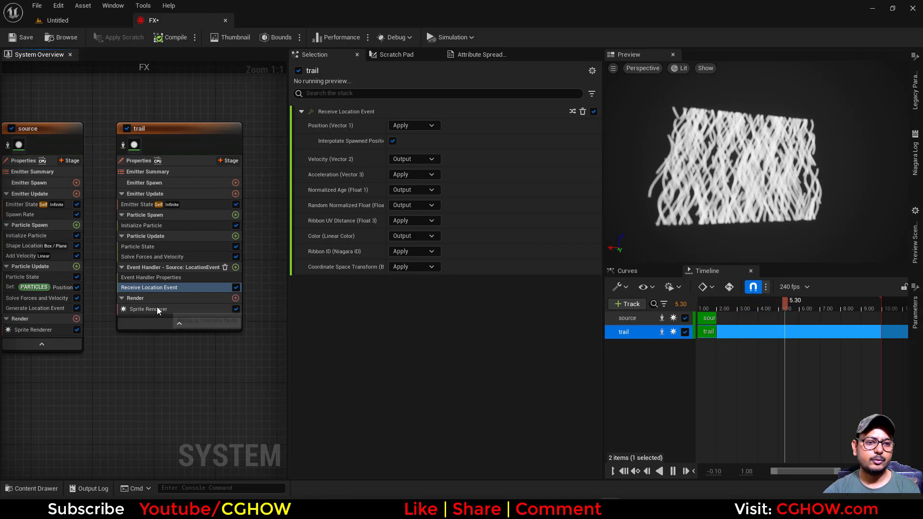
pyautogui.click(157, 308)
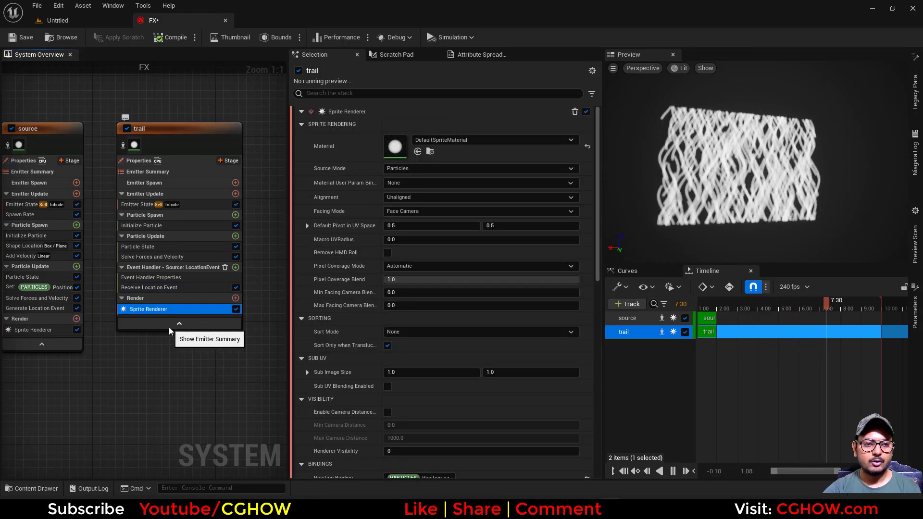
pyautogui.press('Delete')
pyautogui.click(235, 298)
pyautogui.click(252, 140)
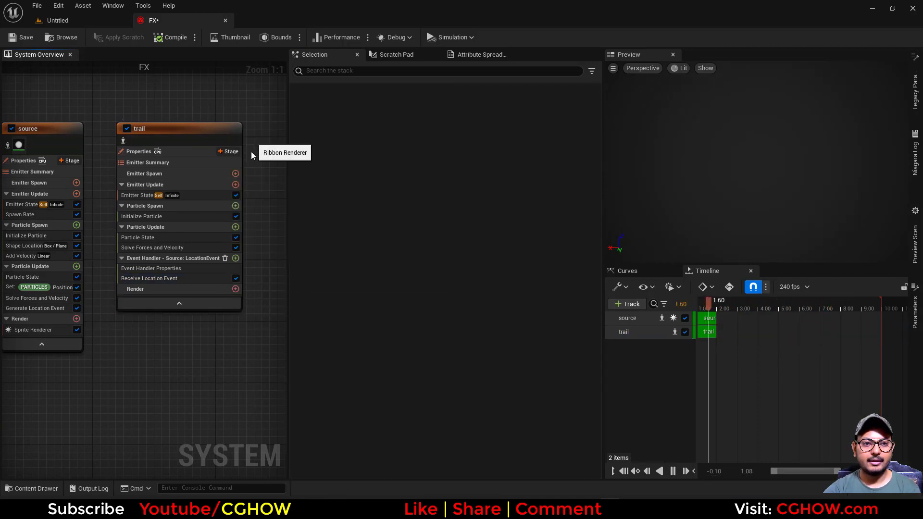
# Create a new material named m_ribbon in the content folder and open it.
pyautogui.click(68, 22)
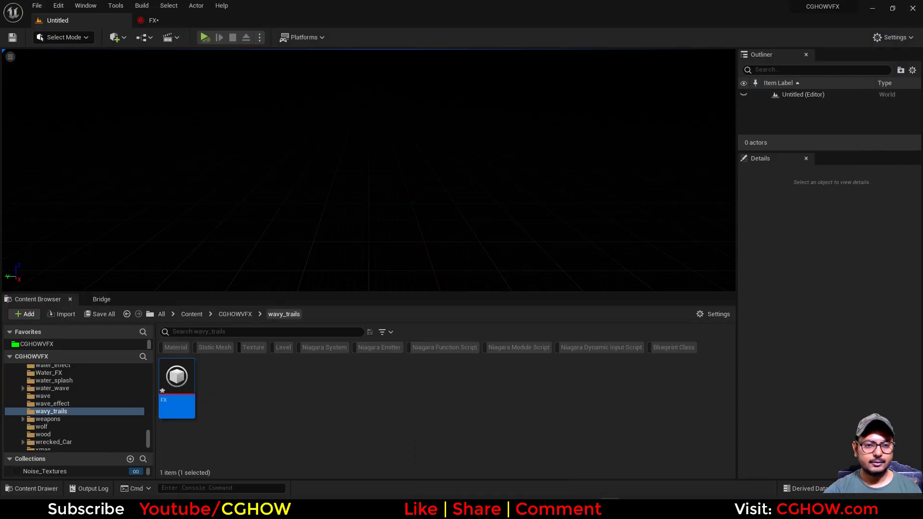
pyautogui.rightClick(232, 362)
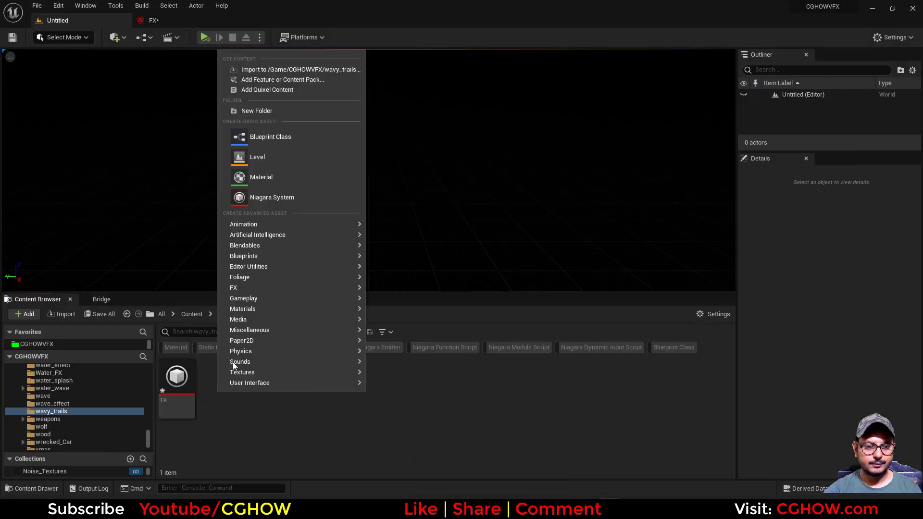
pyautogui.click(284, 176)
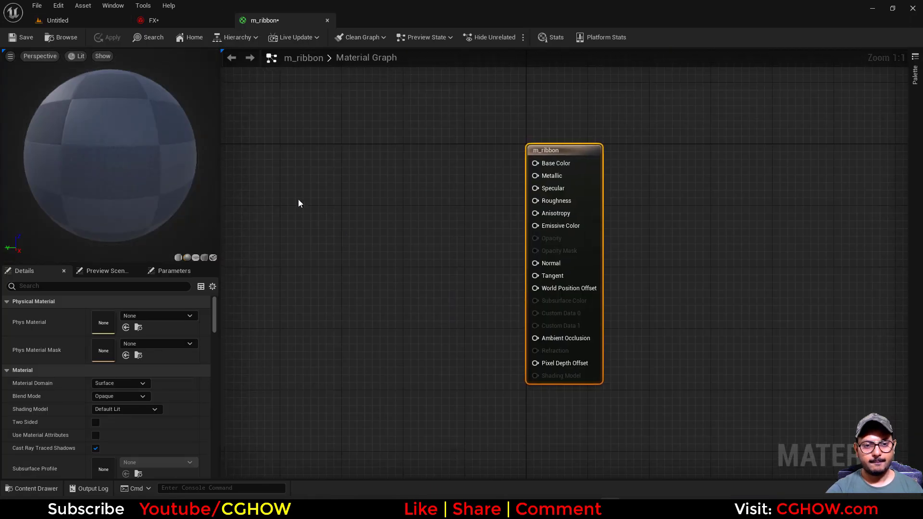
# Add a TexCoord node and connect it to a Component Mask node keeping R and G.
pyautogui.click(277, 226)
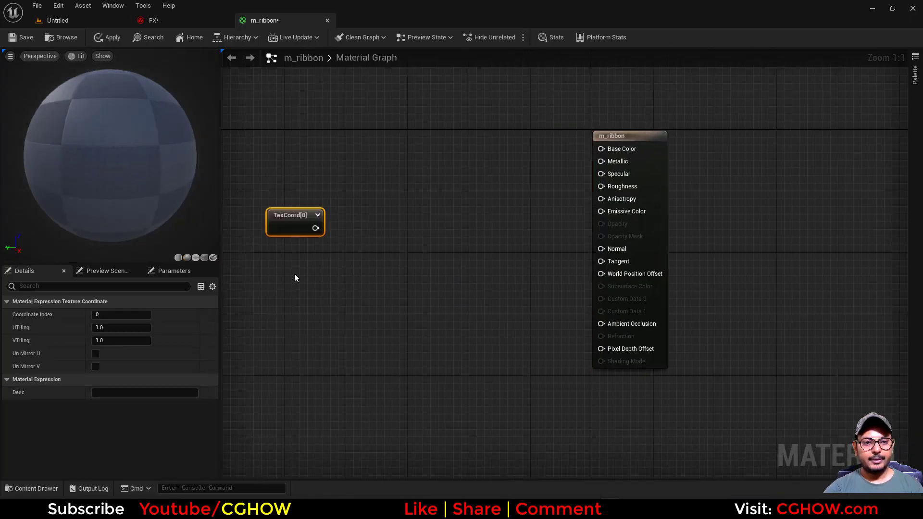
pyautogui.click(363, 194)
pyautogui.moveTo(316, 228); pyautogui.dragTo(350, 228)
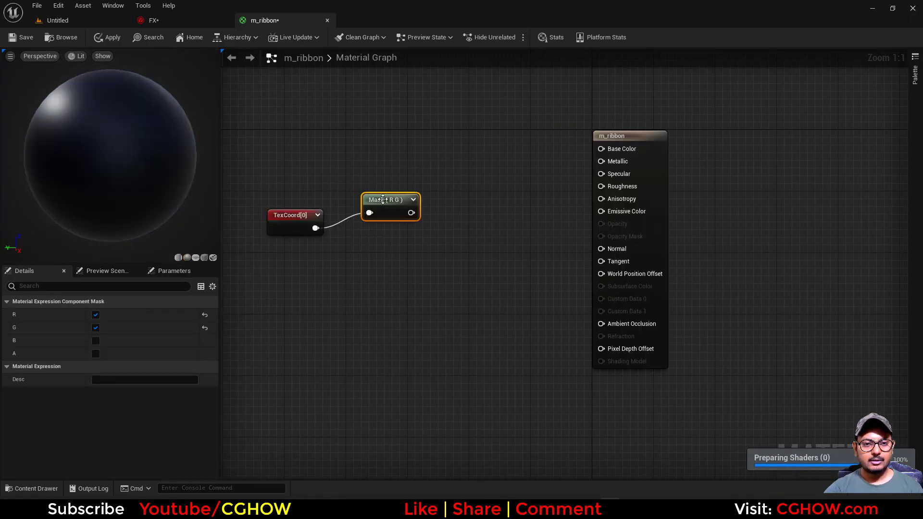
pyautogui.moveTo(380, 202); pyautogui.dragTo(380, 231)
pyautogui.click(196, 258)
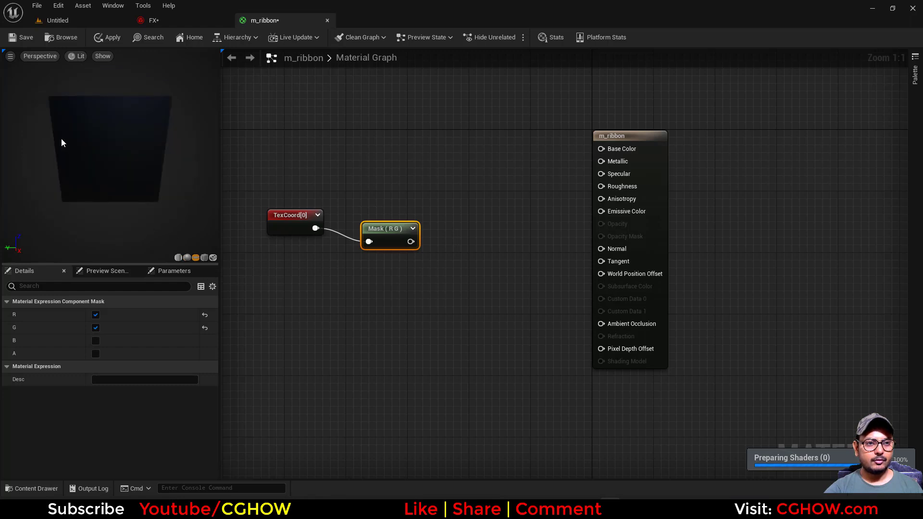
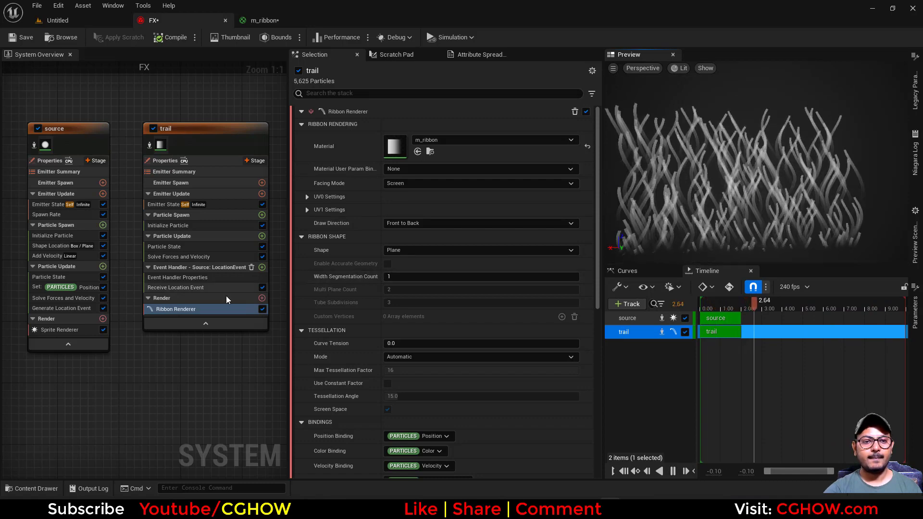
# Add a Color module to the trail emitter's Particle Update stage.
pyautogui.moveTo(144, 363); pyautogui.dragTo(109, 362, button='right')
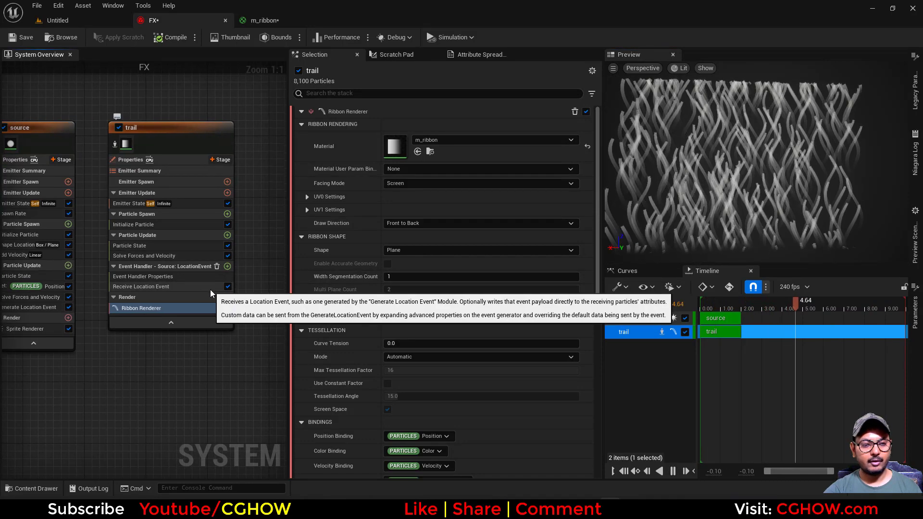
pyautogui.click(227, 235)
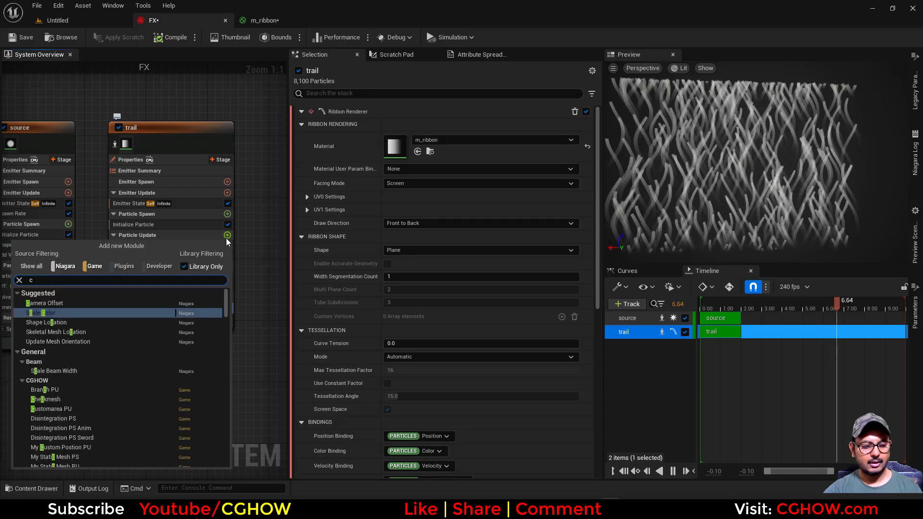
pyautogui.write('colo')
pyautogui.click(51, 351)
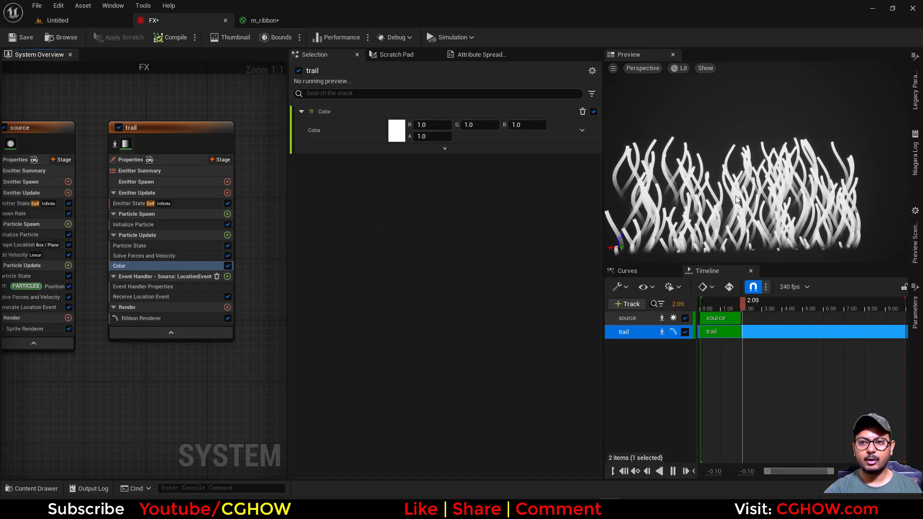
# Set the Color to Color from Curve and make the gradient's end stop red.
pyautogui.click(585, 131)
pyautogui.write('curve')
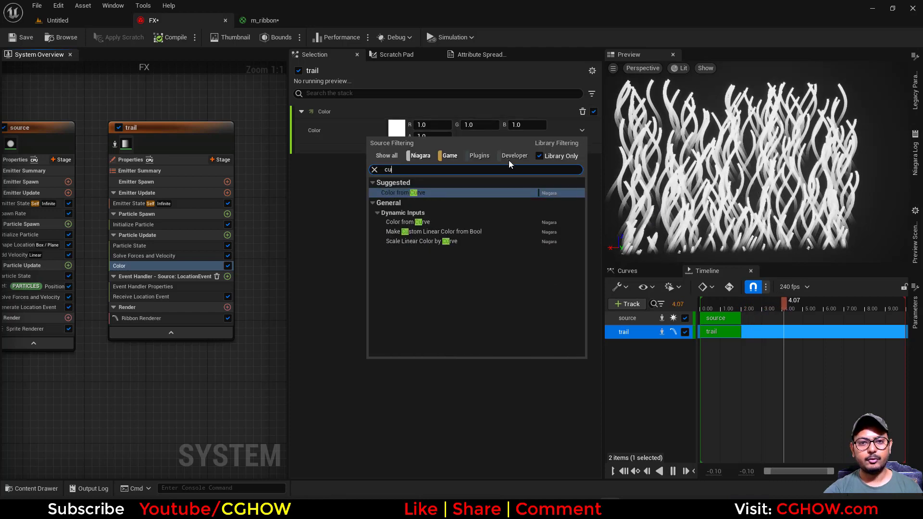
pyautogui.click(425, 194)
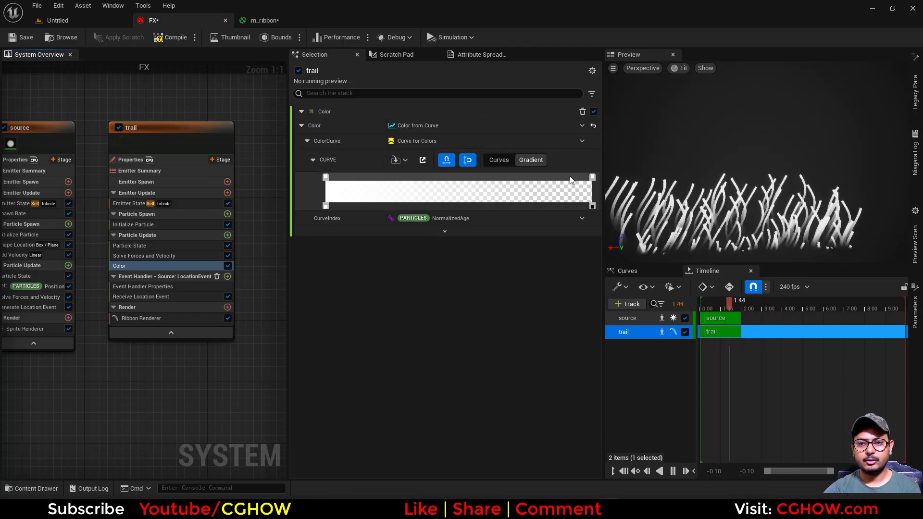
pyautogui.doubleClick(592, 177)
pyautogui.click(697, 255)
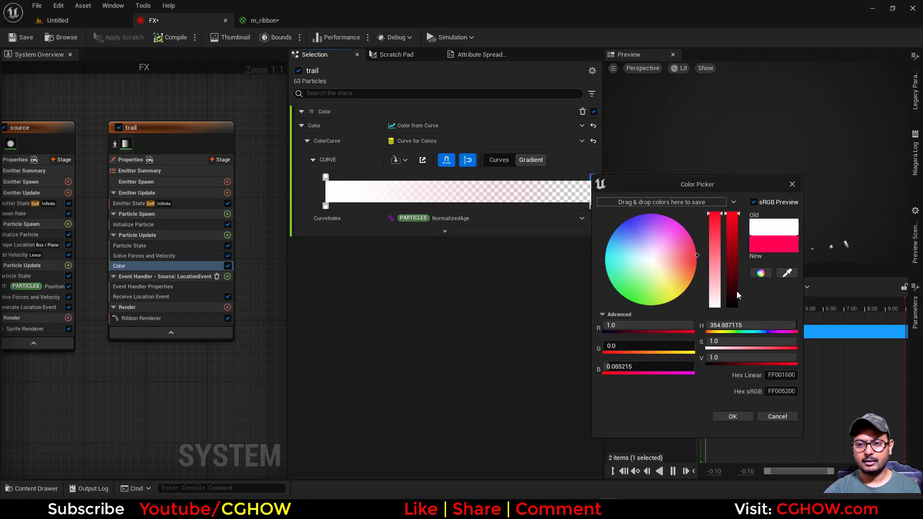
pyautogui.click(746, 415)
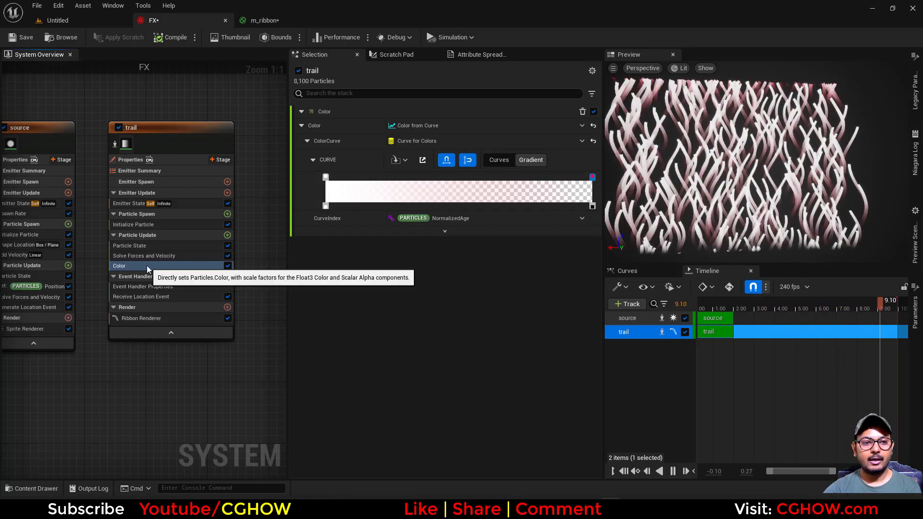
# Replace the Color value with a Lerp Linear Colors dynamic input.
pyautogui.click(582, 127)
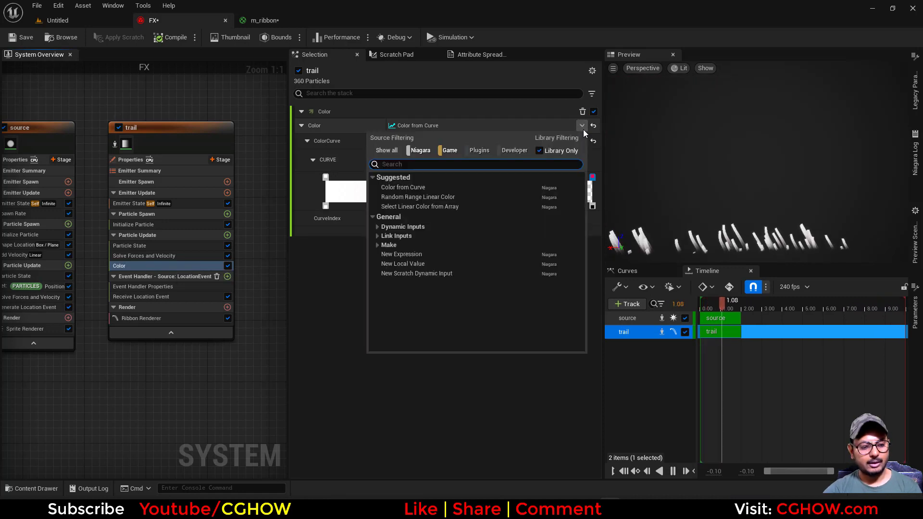
pyautogui.write('ler')
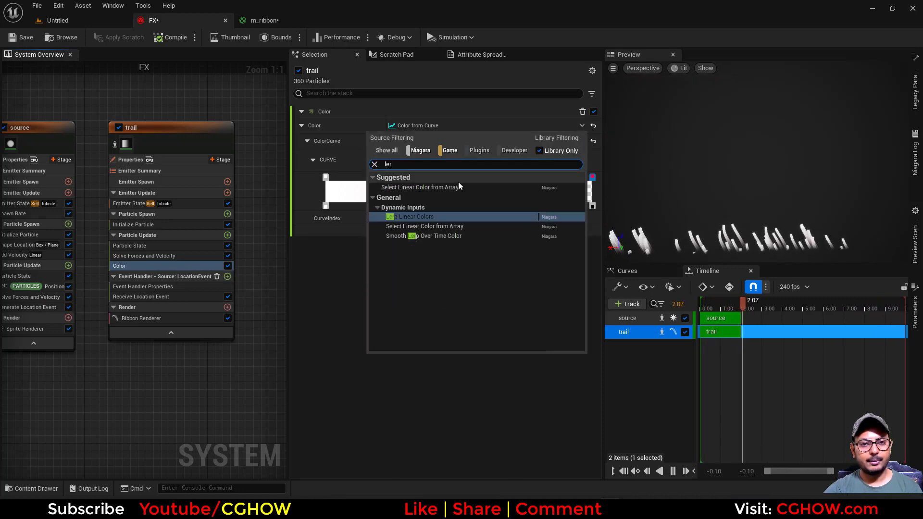
pyautogui.click(408, 217)
# Set the start color to R 1, G 0, B 0 and the end color to R 0, G 1, B 0.
pyautogui.write('0')
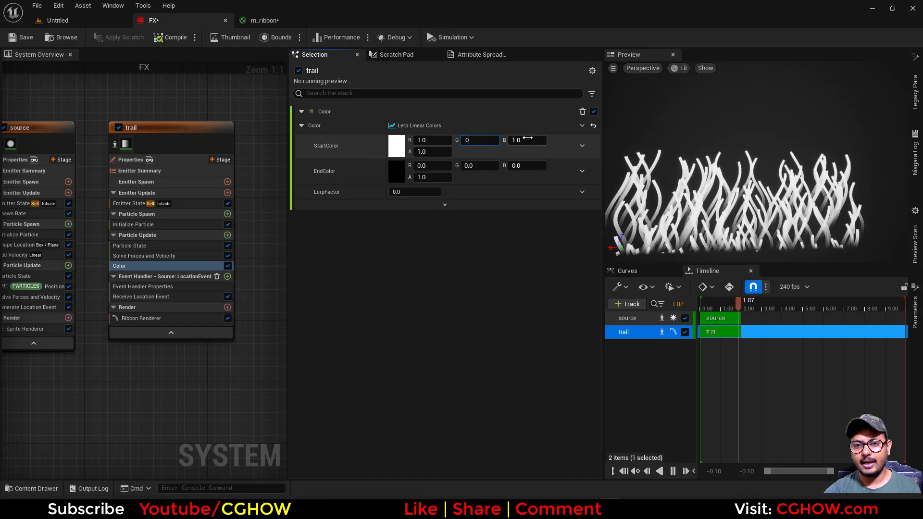
pyautogui.press('Tab')
pyautogui.write('0')
pyautogui.press('Return')
pyautogui.write('1')
pyautogui.press('Return')
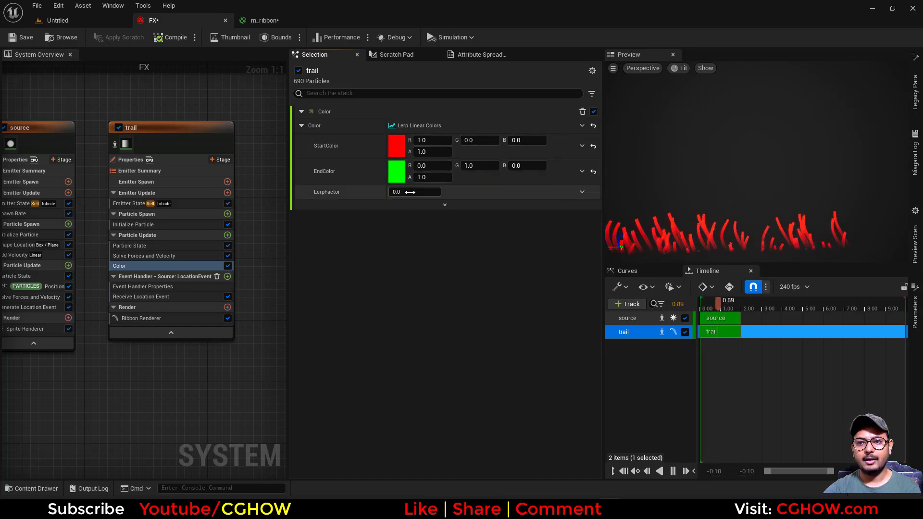
# Set the Lerp Factor to a Normalize Distance Range dynamic input.
pyautogui.click(583, 191)
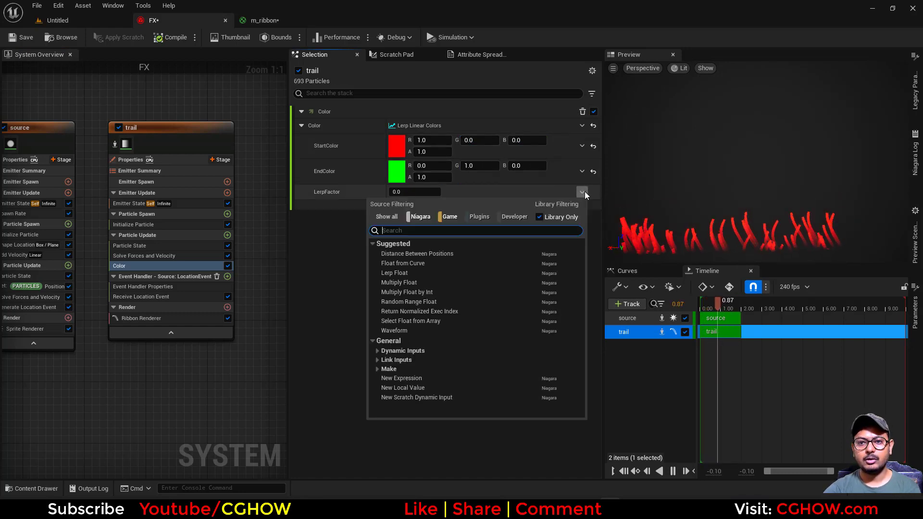
pyautogui.write('rang')
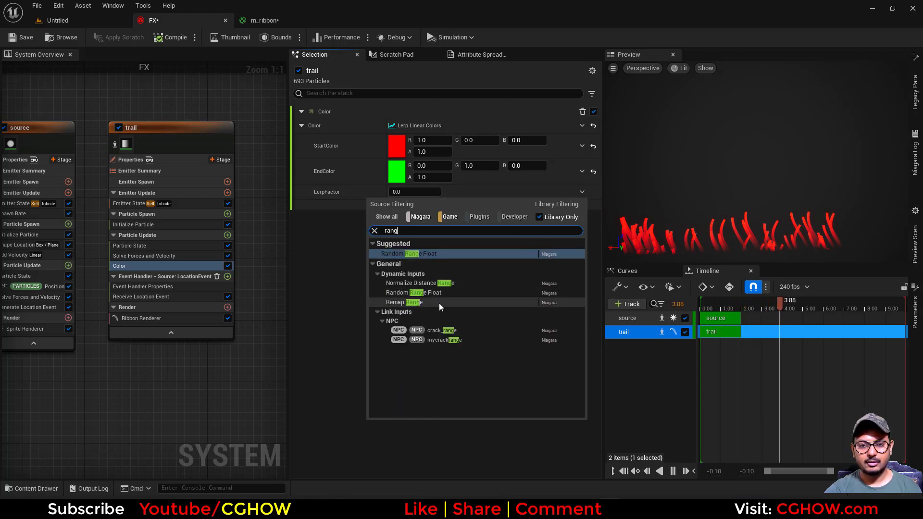
pyautogui.click(420, 283)
# Link End Position to the Particles Position attribute and set Distance to about 166.5.
pyautogui.click(582, 222)
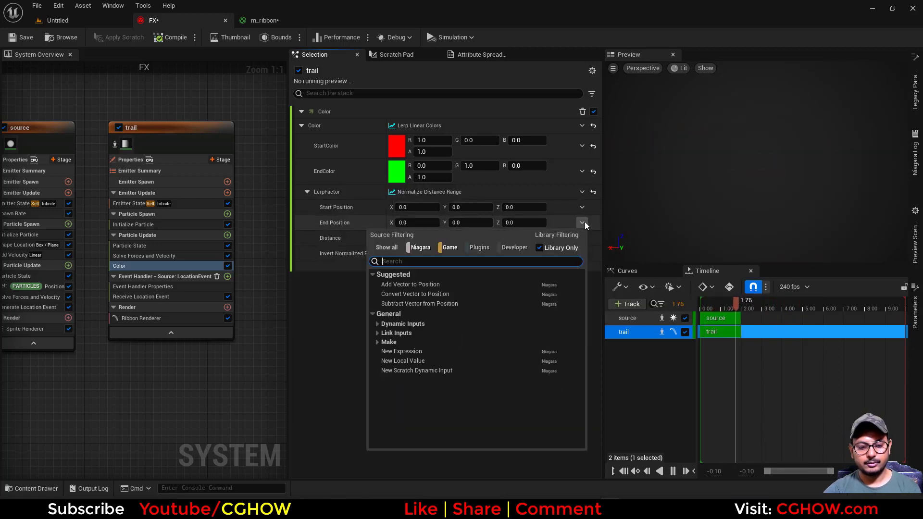
pyautogui.write('pos')
pyautogui.scroll(-5, 448, 400)
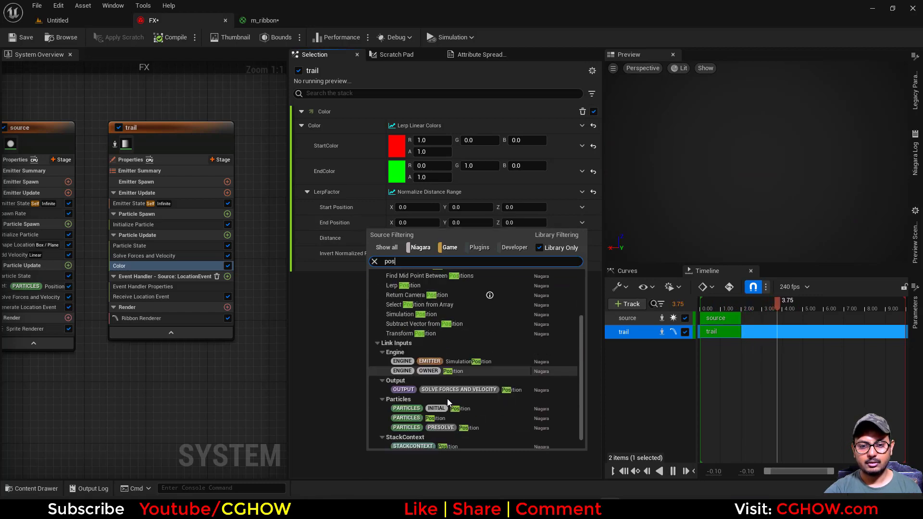
pyautogui.click(447, 406)
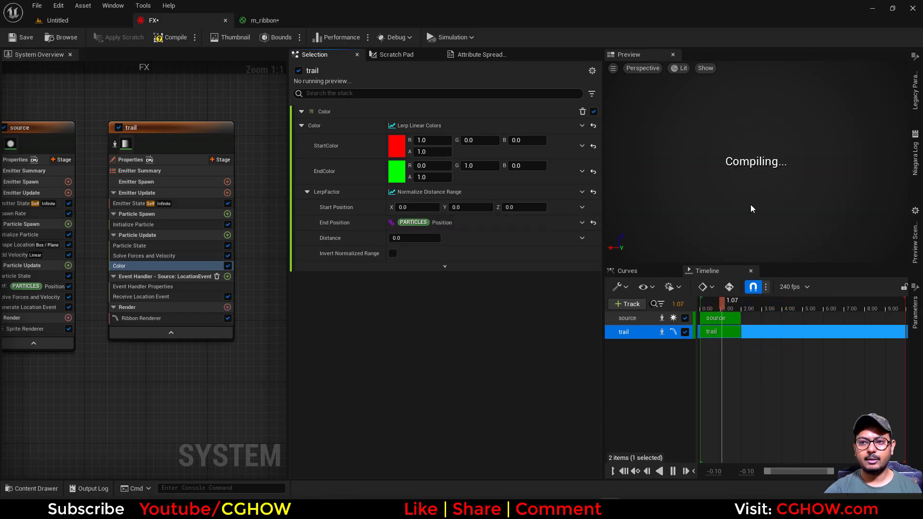
pyautogui.moveTo(391, 239); pyautogui.dragTo(414, 239)
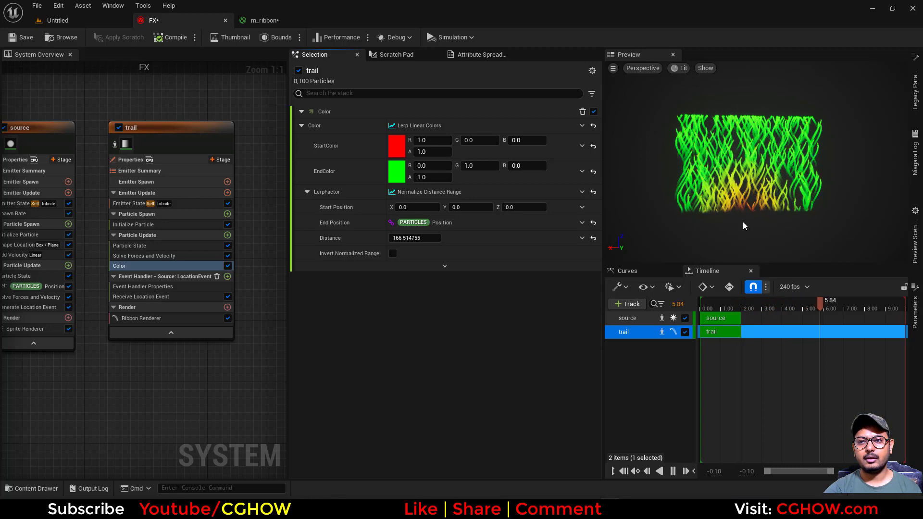
# Set End Position to Convert Vector to Position, with its Input Position driven by Make Vector.
pyautogui.click(582, 224)
pyautogui.write('b')
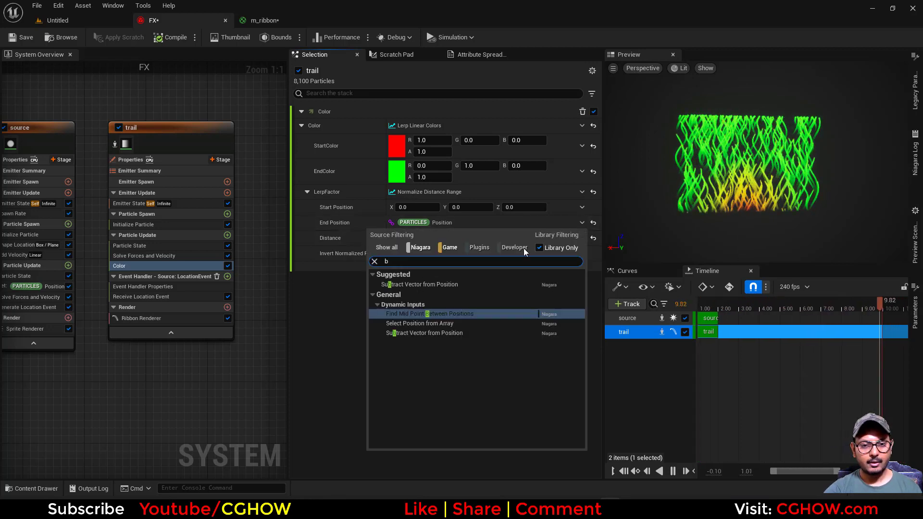
pyautogui.write('reavec')
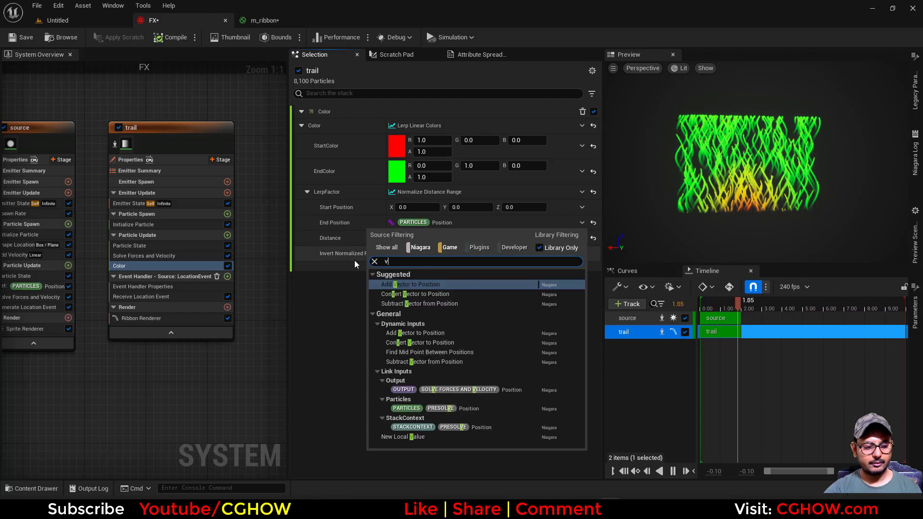
pyautogui.click(421, 295)
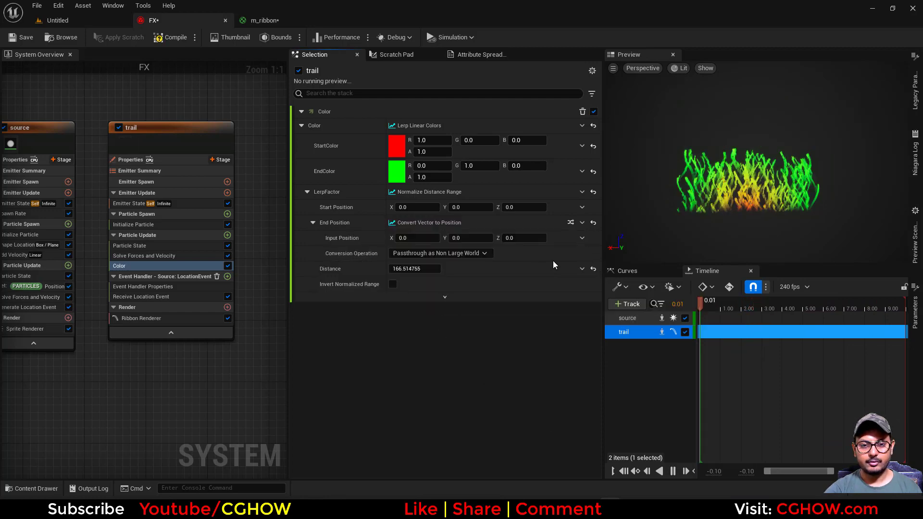
pyautogui.click(581, 238)
pyautogui.write('brea')
pyautogui.click(428, 298)
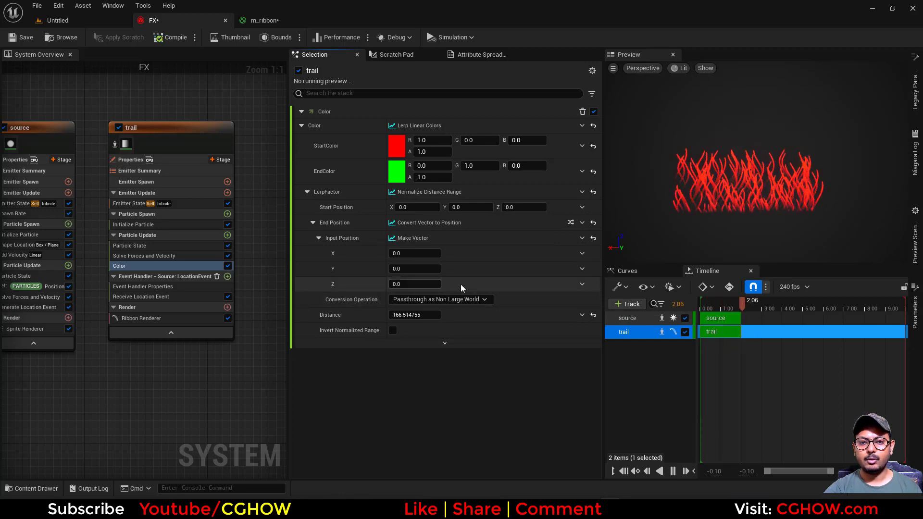
# Drive the Make Vector's Z with Make Float from Vector and set its Channel to Z.
pyautogui.click(582, 284)
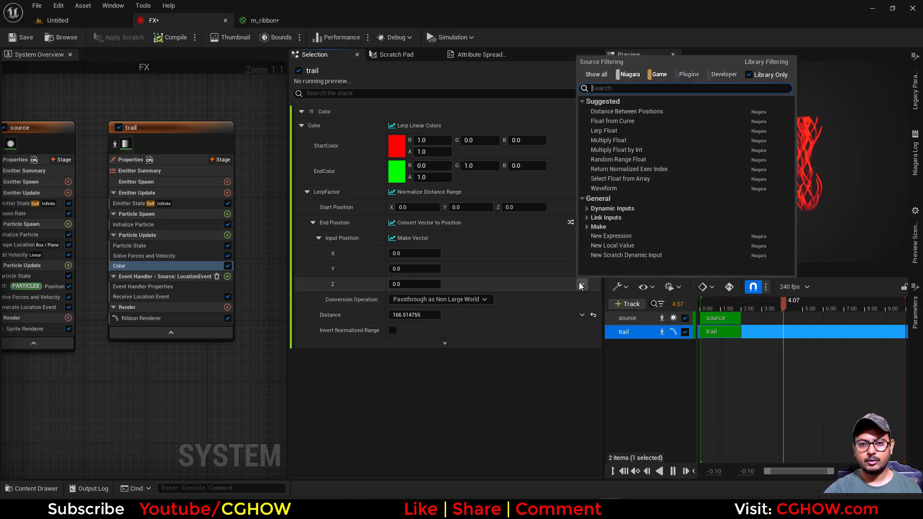
pyautogui.write('vec')
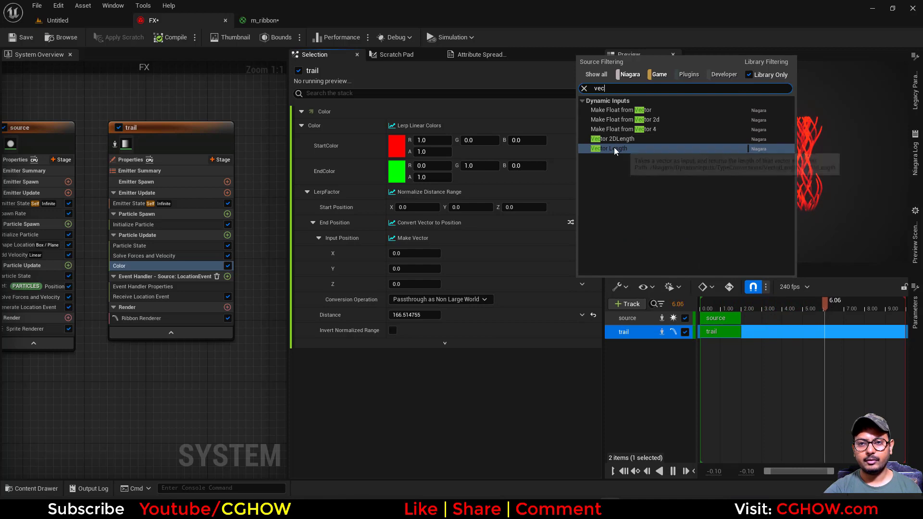
pyautogui.click(624, 110)
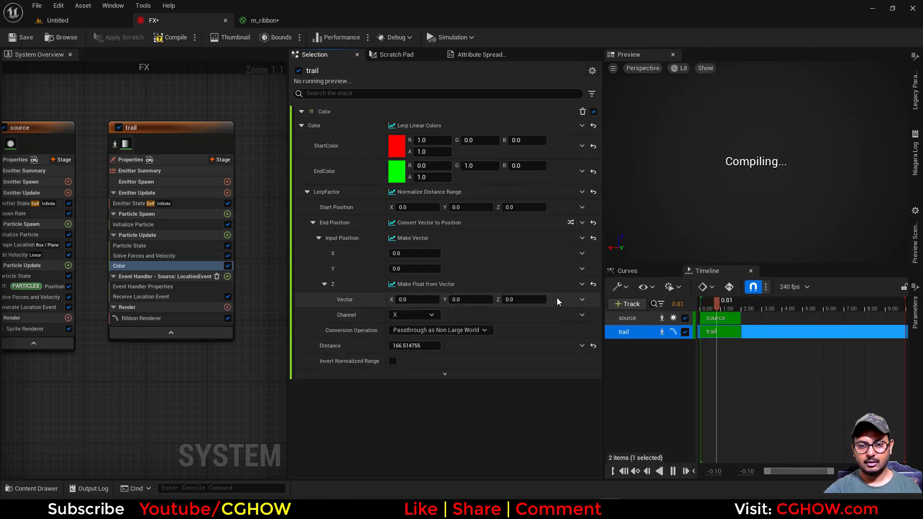
pyautogui.click(431, 315)
pyautogui.click(411, 349)
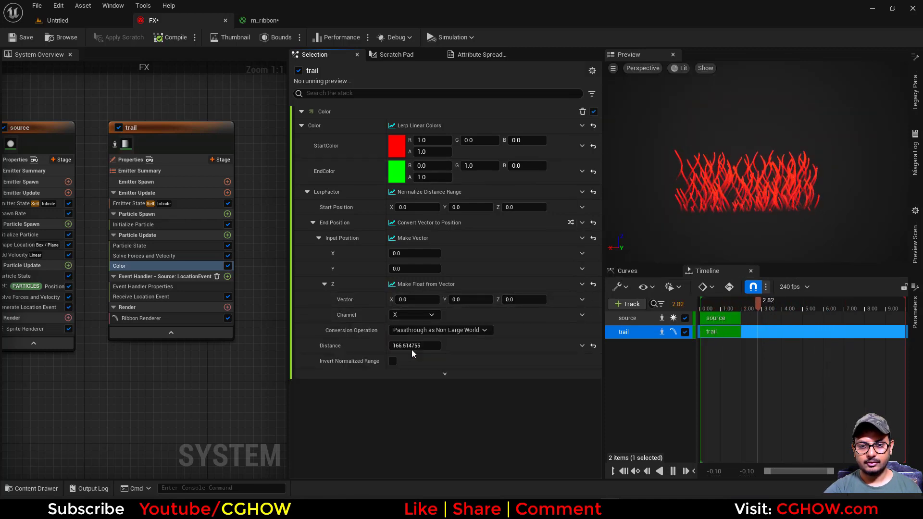
# Feed that Vector from Convert Position to Vector using the Particles Position attribute.
pyautogui.click(582, 299)
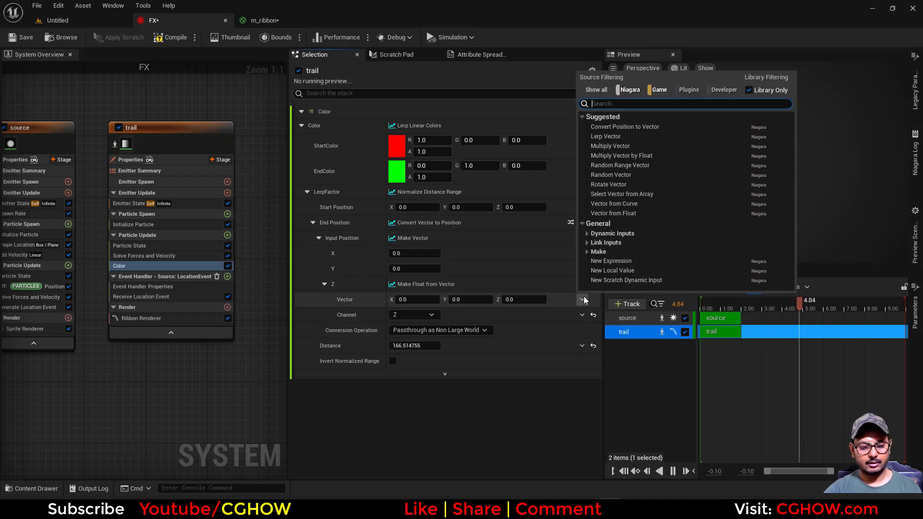
pyautogui.write('po')
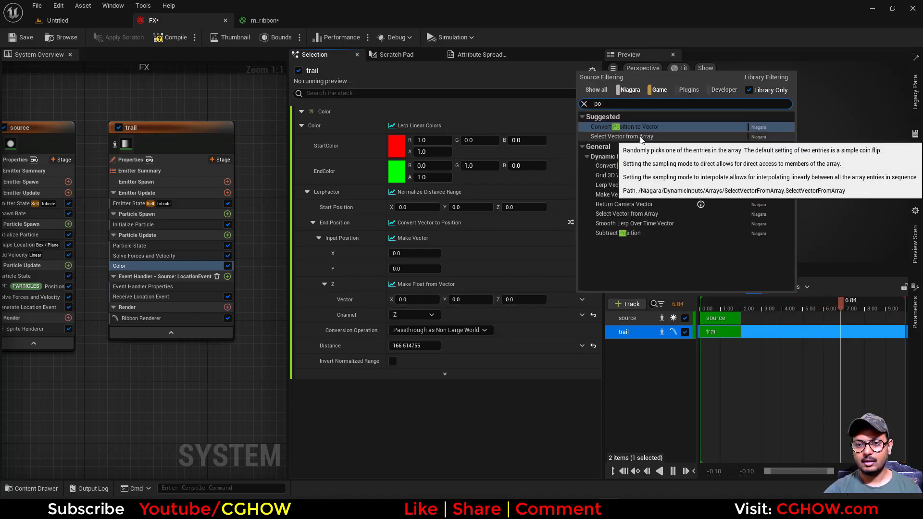
pyautogui.click(634, 127)
pyautogui.click(583, 314)
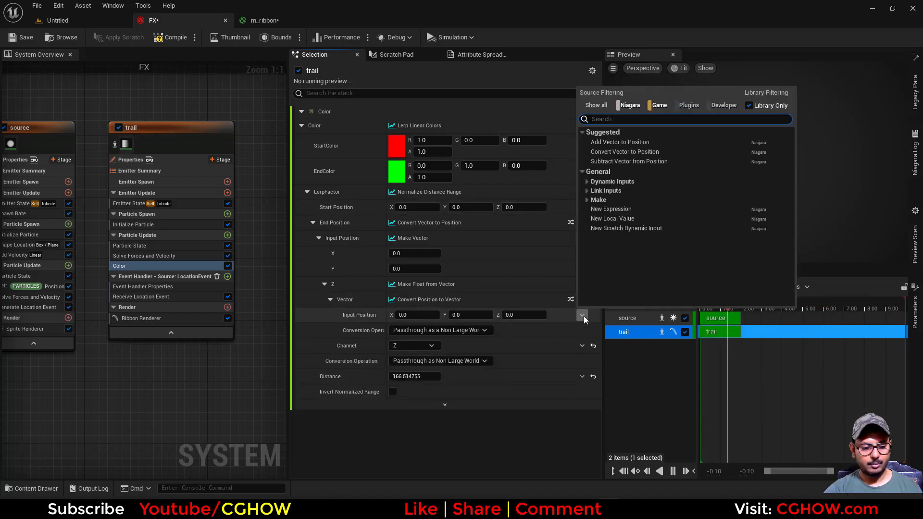
pyautogui.write('pos')
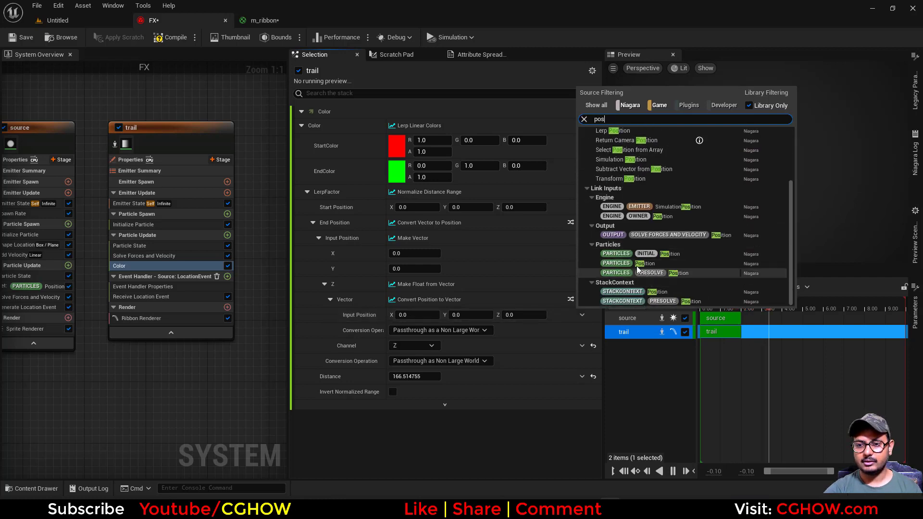
pyautogui.click(644, 290)
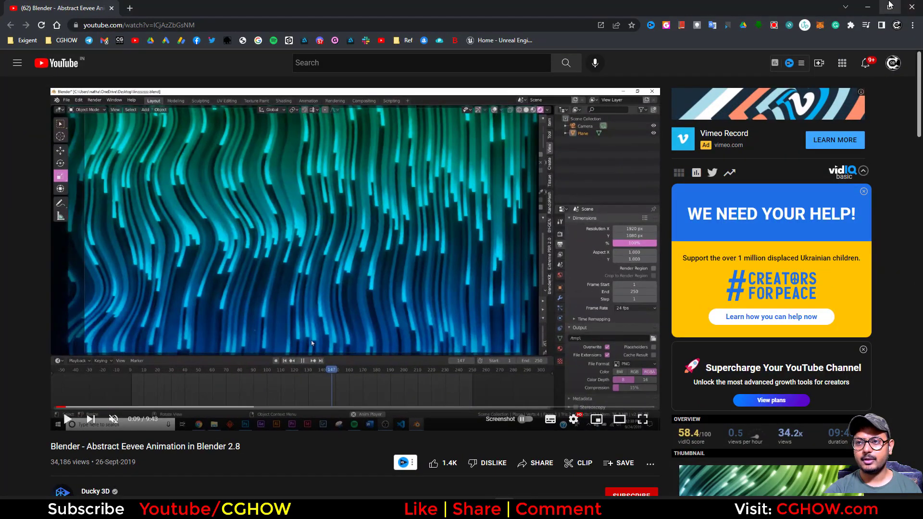
# Set the end color to a darker green of R 0.002526, G 0.510417, B 0.147454.
pyautogui.click(868, 7)
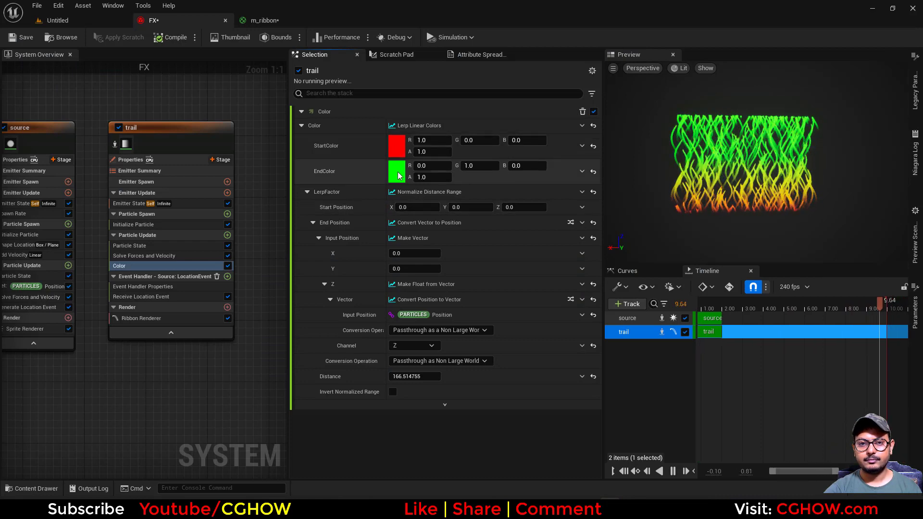
pyautogui.click(397, 173)
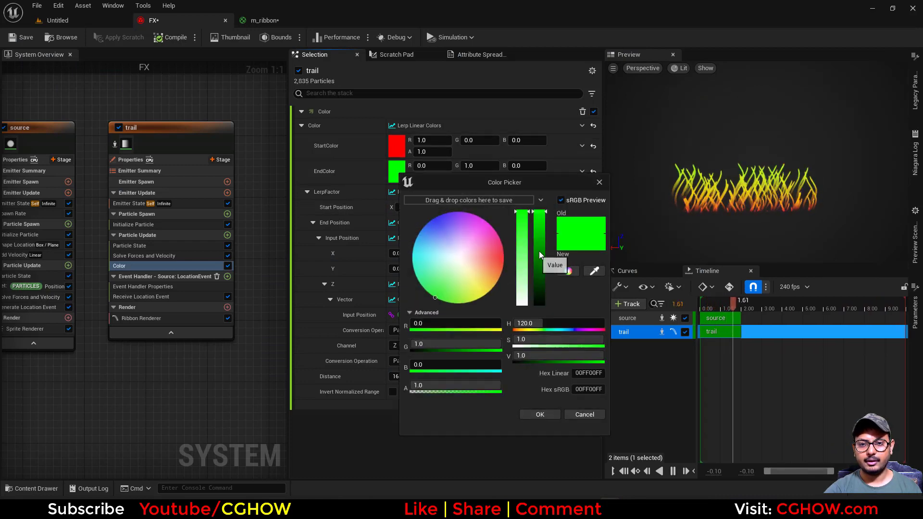
pyautogui.click(424, 289)
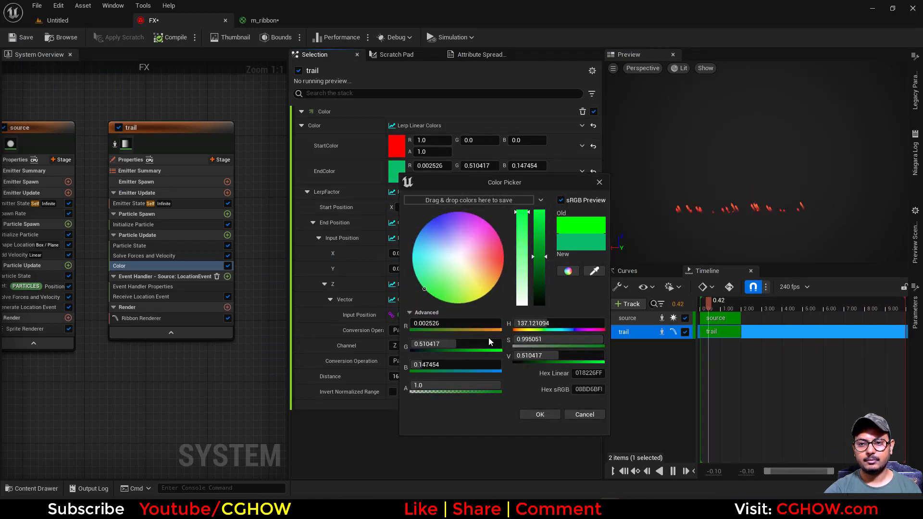
pyautogui.click(540, 414)
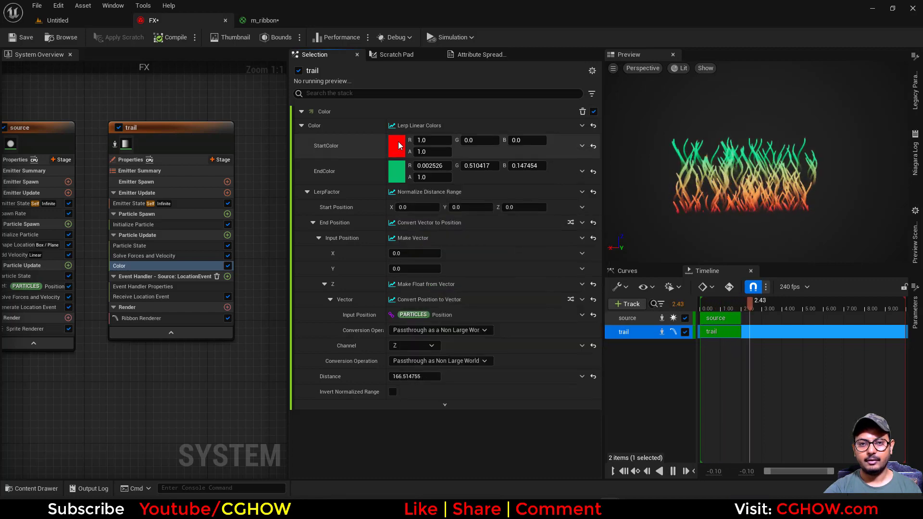
# Set the trail's start color to a blue of R 0.0, G 0.2909, B 1.0.
pyautogui.click(397, 146)
pyautogui.click(422, 194)
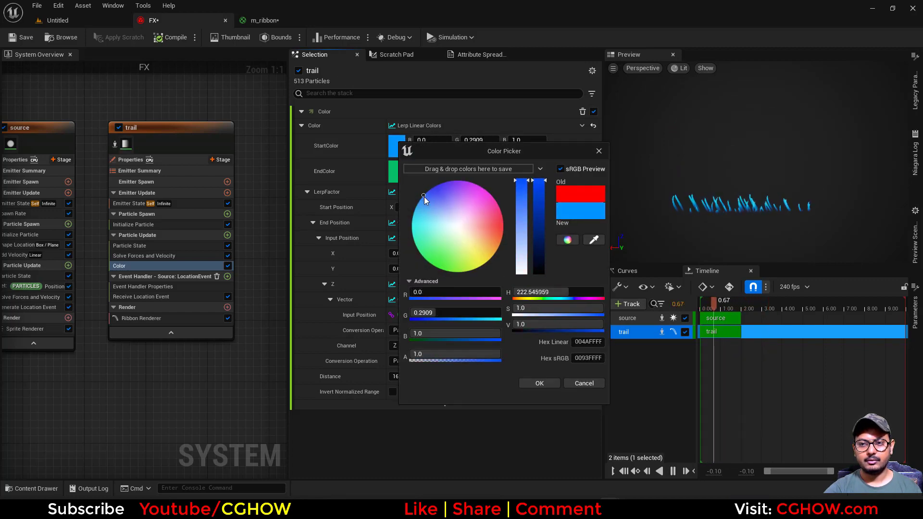
pyautogui.click(539, 383)
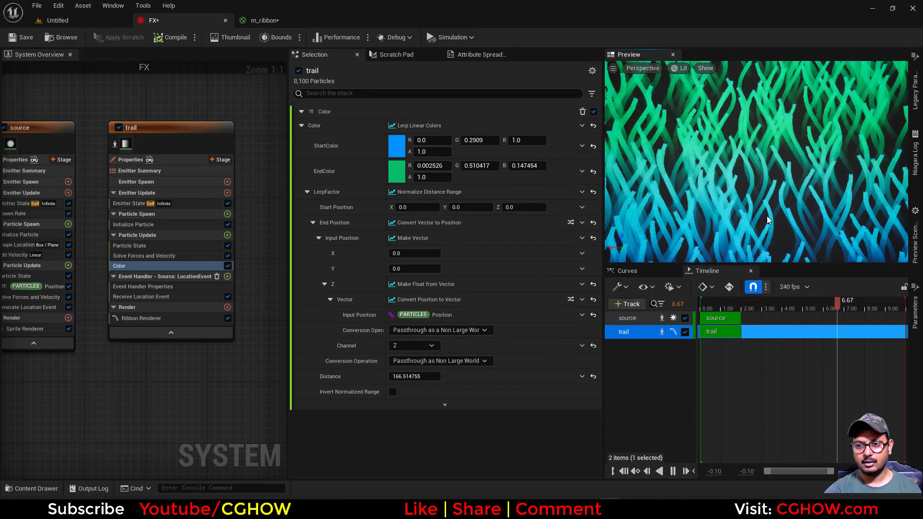
# Set the source emitter's Shape Location box size Y to 100.
pyautogui.moveTo(712, 168); pyautogui.dragTo(836, 168)
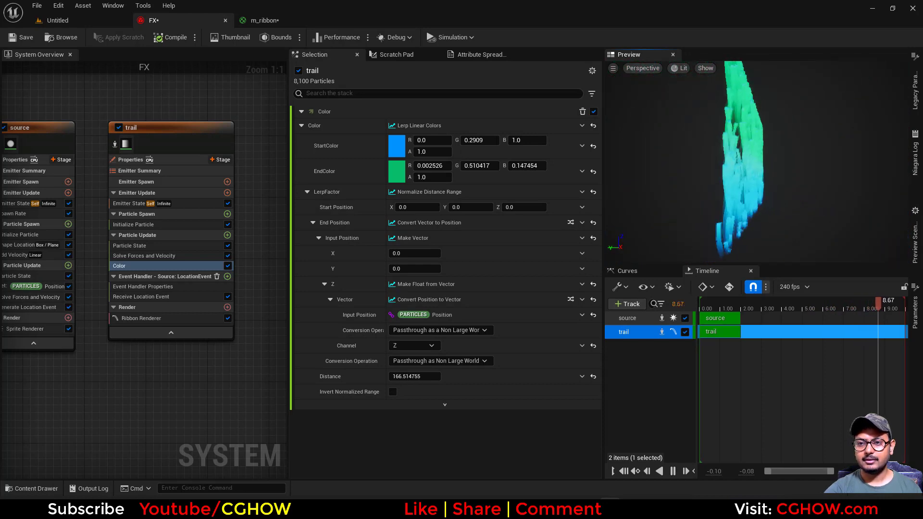
pyautogui.moveTo(13, 276); pyautogui.dragTo(142, 274, button='right')
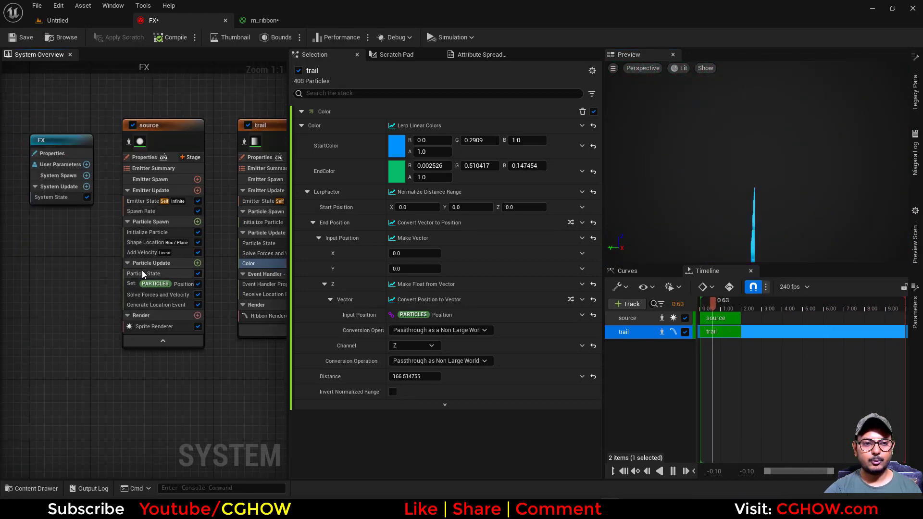
pyautogui.click(144, 242)
pyautogui.click(476, 185)
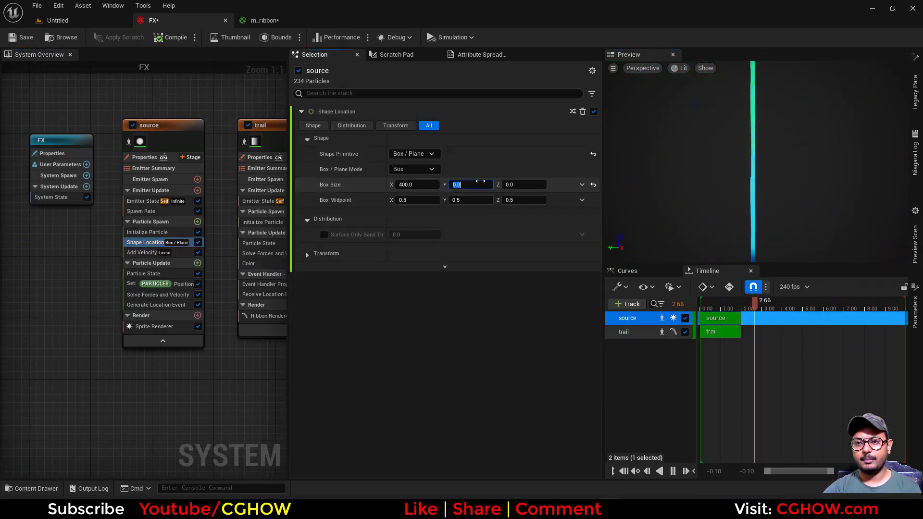
pyautogui.write('100')
pyautogui.press('Return')
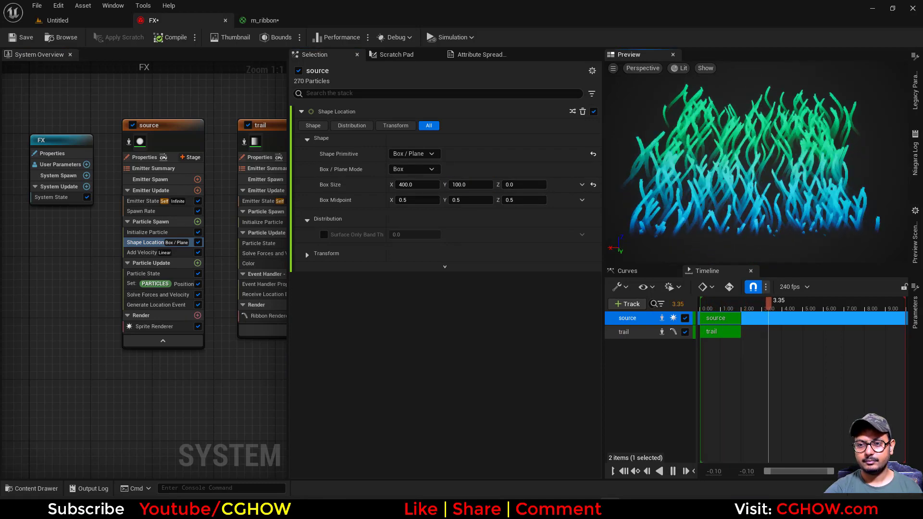
# Set the source emitter's Spawn Rate to 200.
pyautogui.scroll(5, 779, 192)
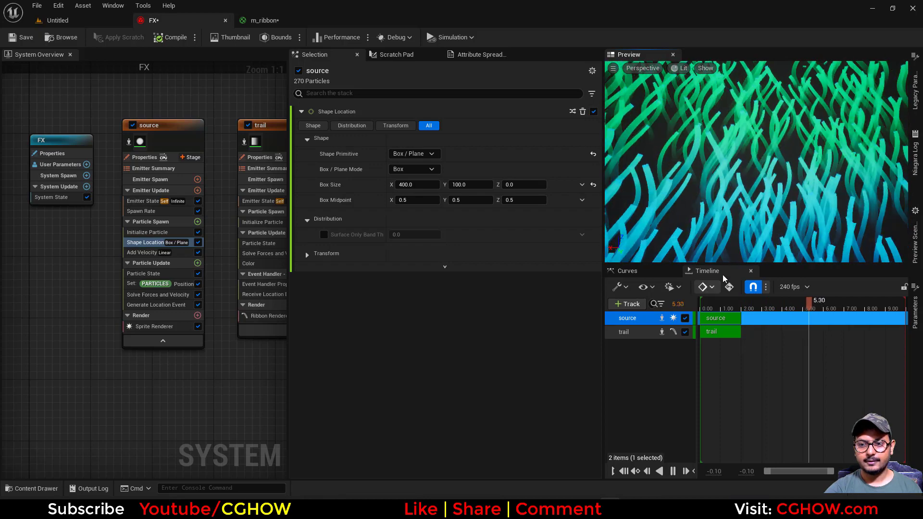
pyautogui.click(145, 211)
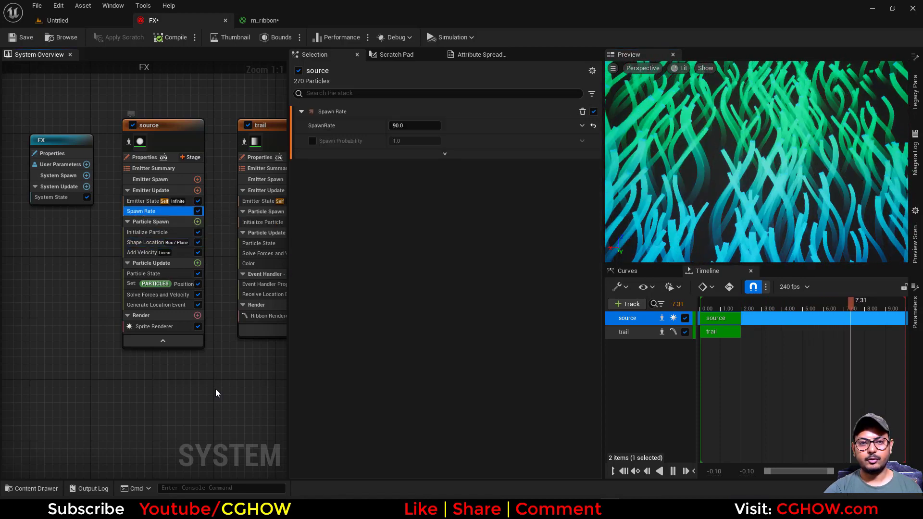
pyautogui.moveTo(215, 393); pyautogui.dragTo(162, 397, button='right')
pyautogui.click(414, 125)
pyautogui.write('200')
pyautogui.press('Return')
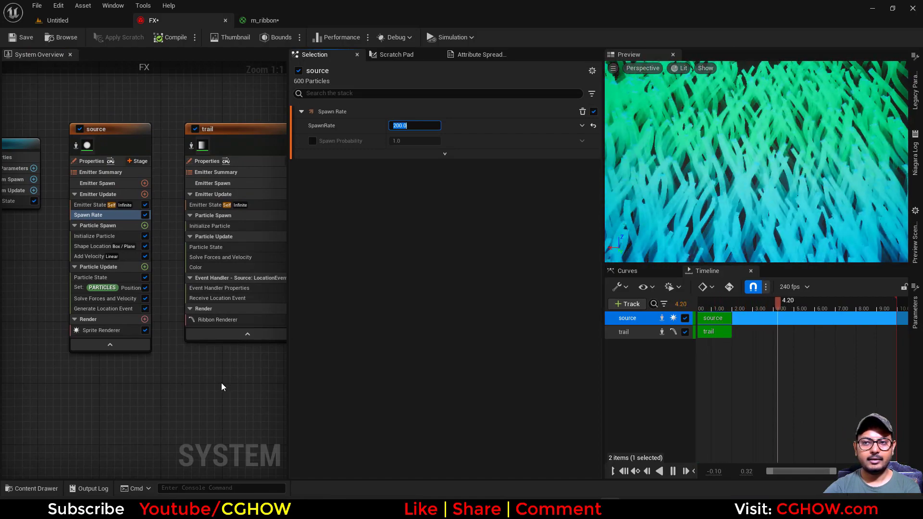
# Lower the trail's start color value (V) to 0.2.
pyautogui.moveTo(124, 382); pyautogui.dragTo(66, 374, button='right')
pyautogui.click(149, 259)
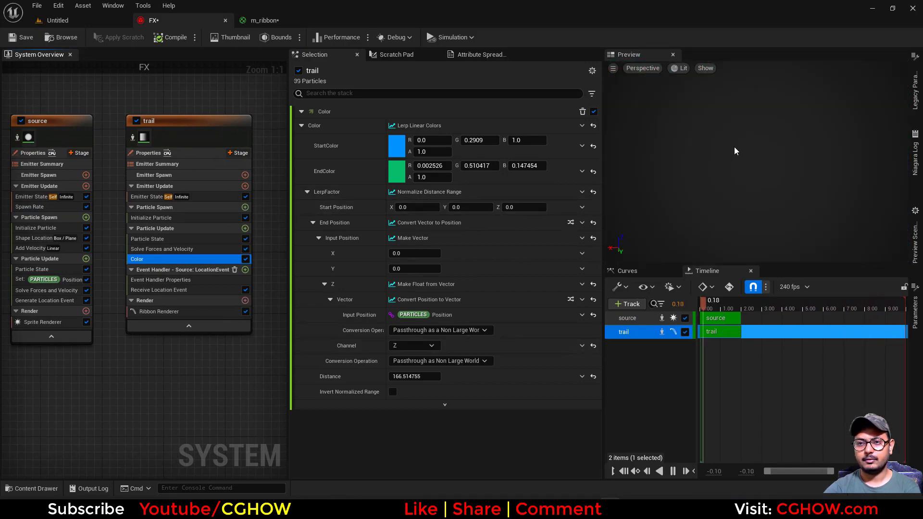
pyautogui.click(397, 147)
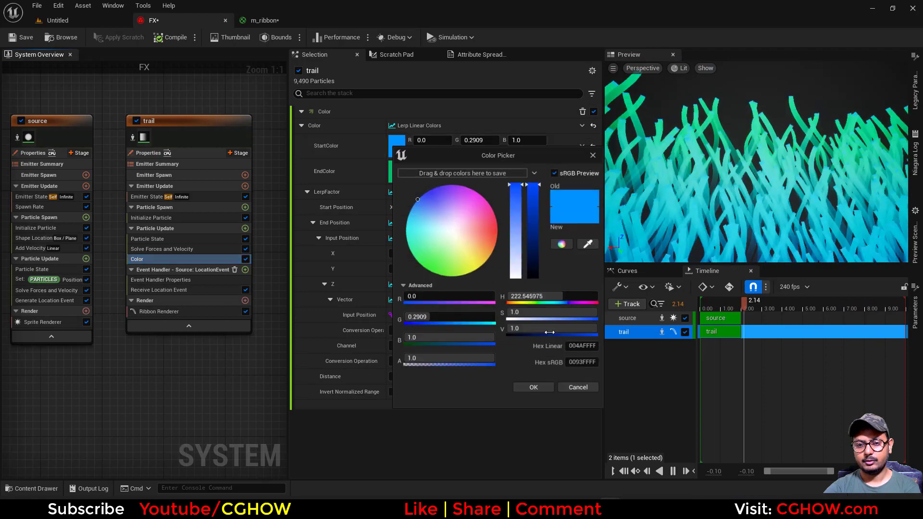
pyautogui.click(529, 331)
pyautogui.write('.2')
pyautogui.click(532, 385)
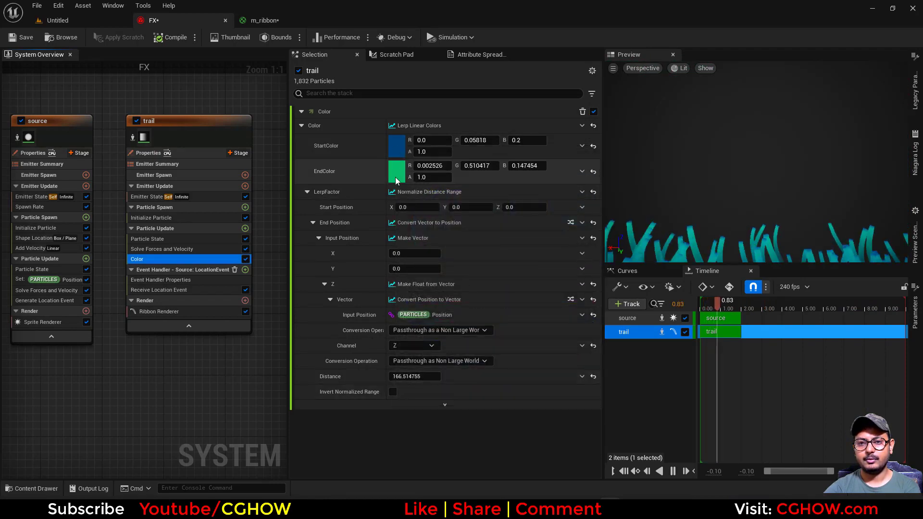
# Lower the trail's end color value (V) to 0.2.
pyautogui.click(396, 172)
pyautogui.click(539, 357)
pyautogui.write('.2')
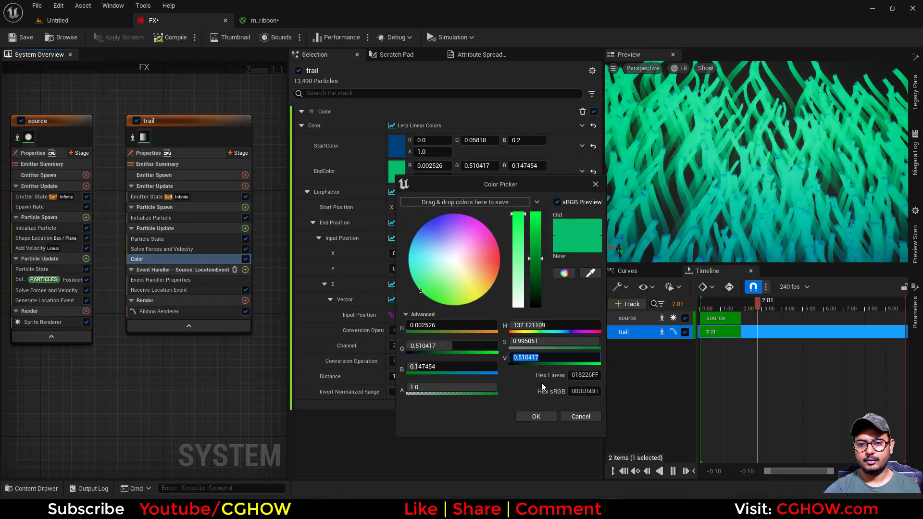
pyautogui.press('Return')
pyautogui.click(536, 416)
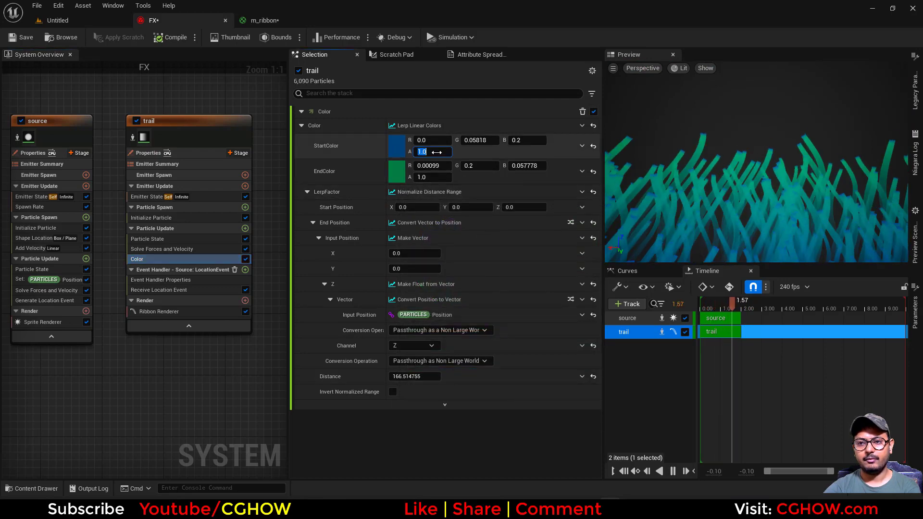
# Set the alpha of both the start and end colors to 5.
pyautogui.write('5')
pyautogui.click(426, 177)
pyautogui.write('5')
pyautogui.press('Return')
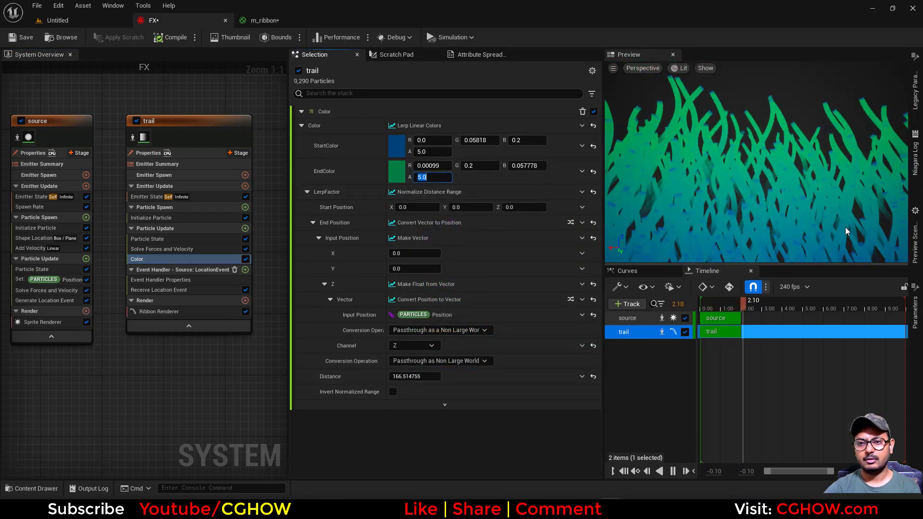
# Switch to the browser to check the Blender abstract animation reference video on YouTube, then return.
pyautogui.moveTo(833, 214); pyautogui.dragTo(823, 214)
pyautogui.click(504, 508)
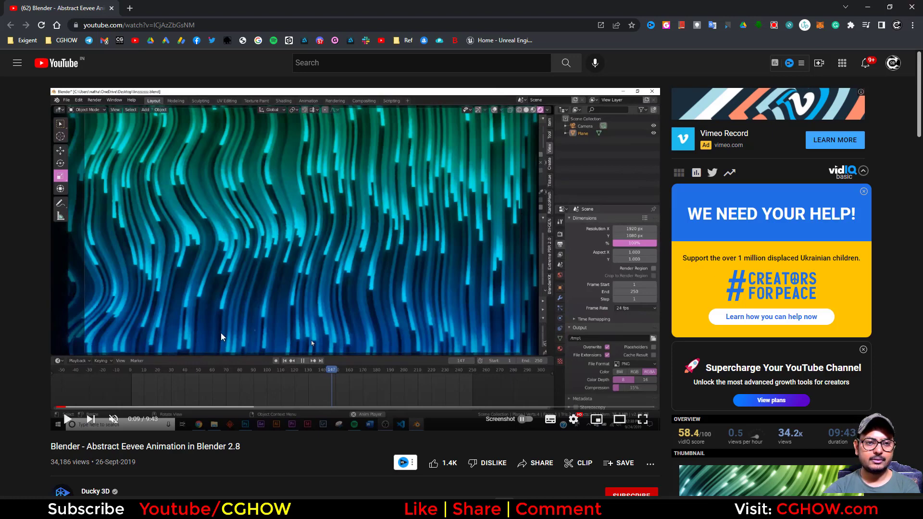
pyautogui.click(871, 5)
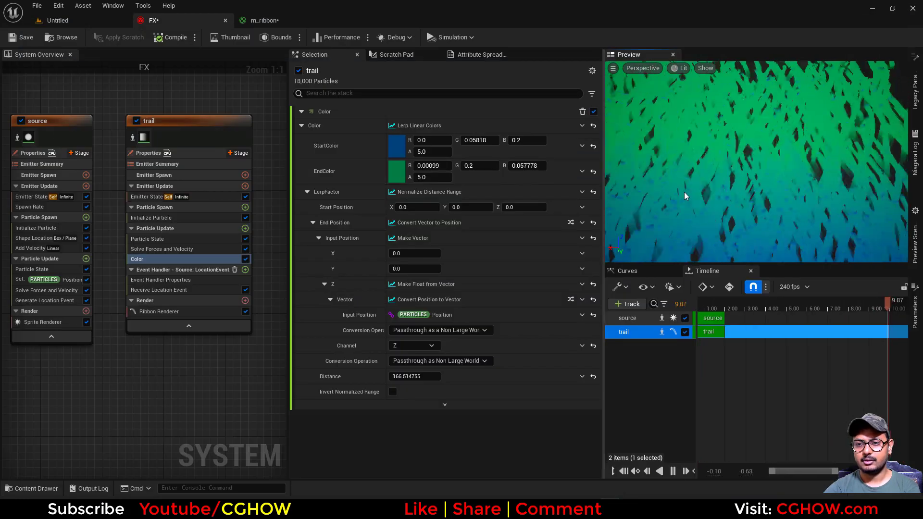
# Set the trail's start color value (V) back to 1.
pyautogui.click(398, 148)
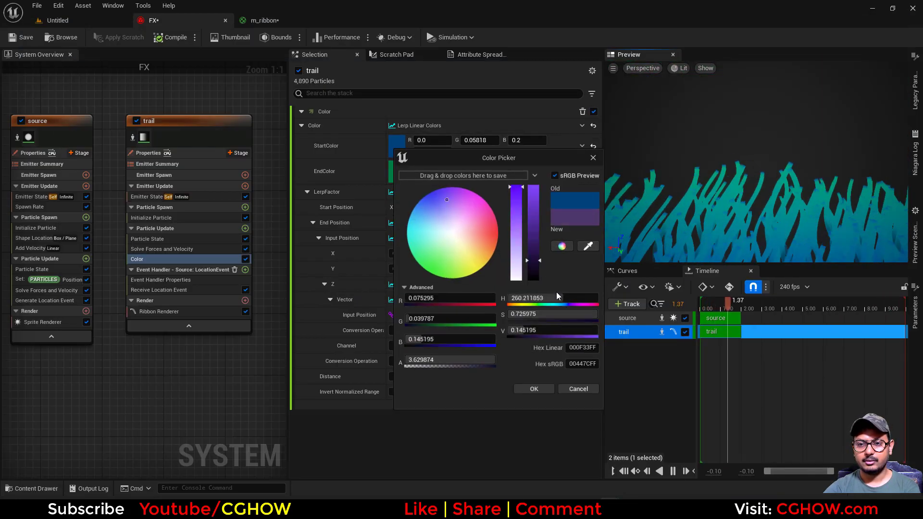
pyautogui.click(540, 332)
pyautogui.write('1')
pyautogui.press('Return')
pyautogui.click(535, 390)
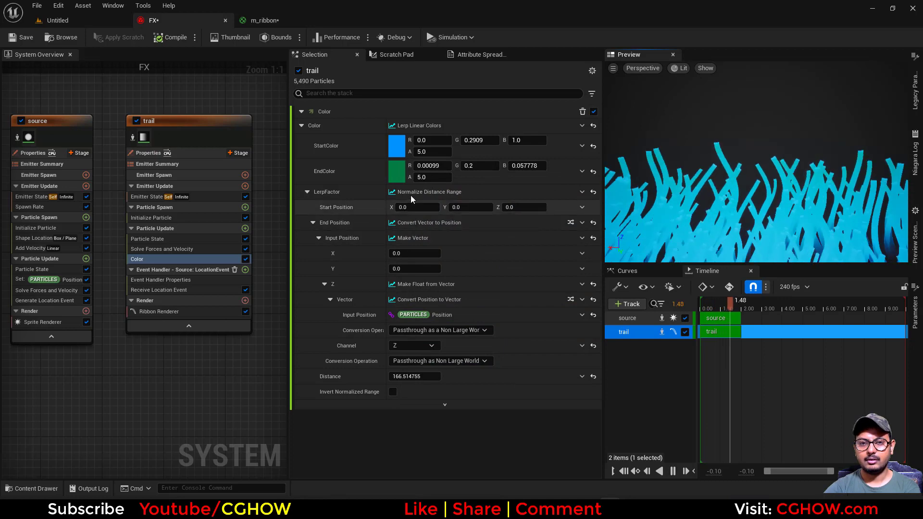
# Set the trail's end color value (V) to 1, giving R 0.004949, G 1.0, B 0.288889.
pyautogui.click(398, 172)
pyautogui.click(545, 355)
pyautogui.write('1')
pyautogui.click(545, 411)
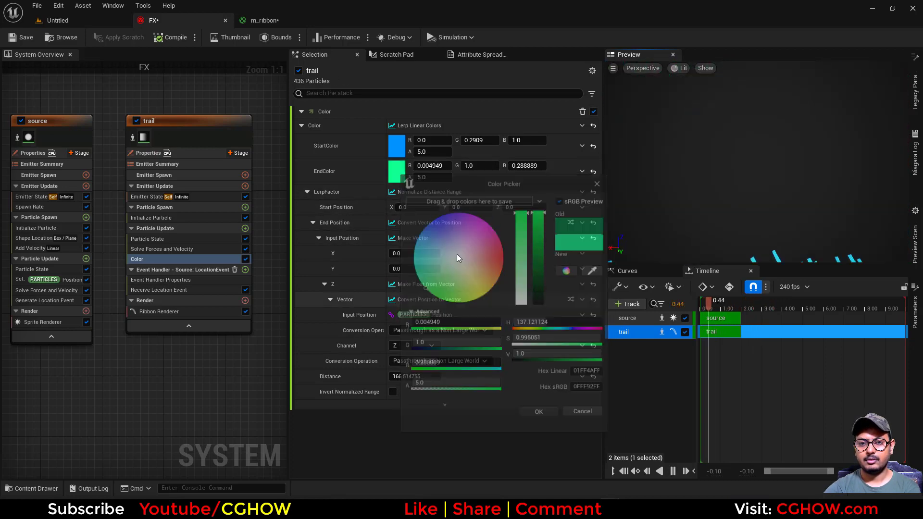
# Reset the start and end color alphas to 1.
pyautogui.click(432, 177)
pyautogui.write('1')
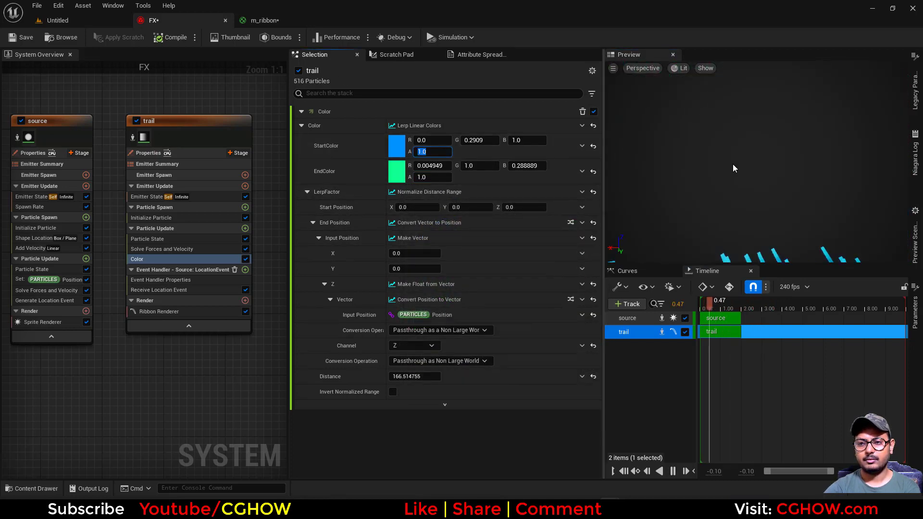
pyautogui.moveTo(789, 205)
pyautogui.mouseDown(button='right')
pyautogui.moveTo(774, 223)
pyautogui.moveTo(789, 205)
pyautogui.mouseUp(button='right')
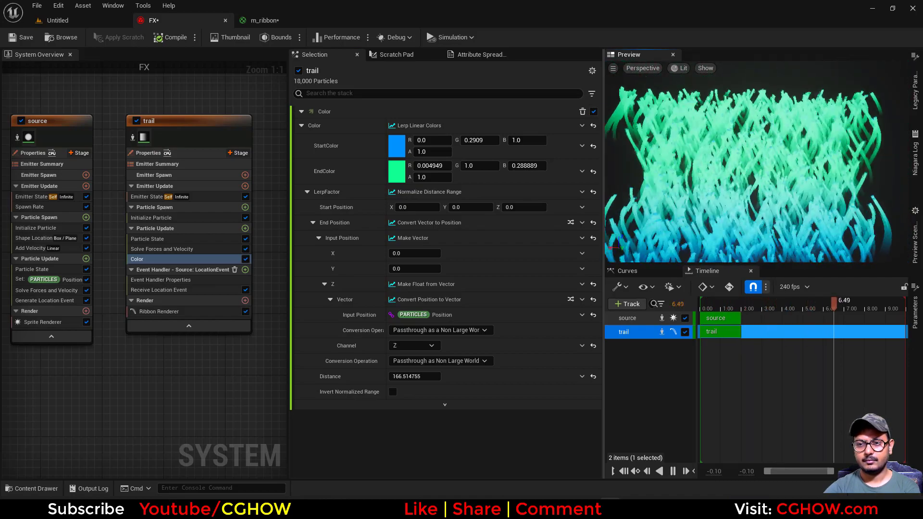
# Set the source emitter's Shape Location box size Y to 20.
pyautogui.click(33, 238)
pyautogui.click(470, 184)
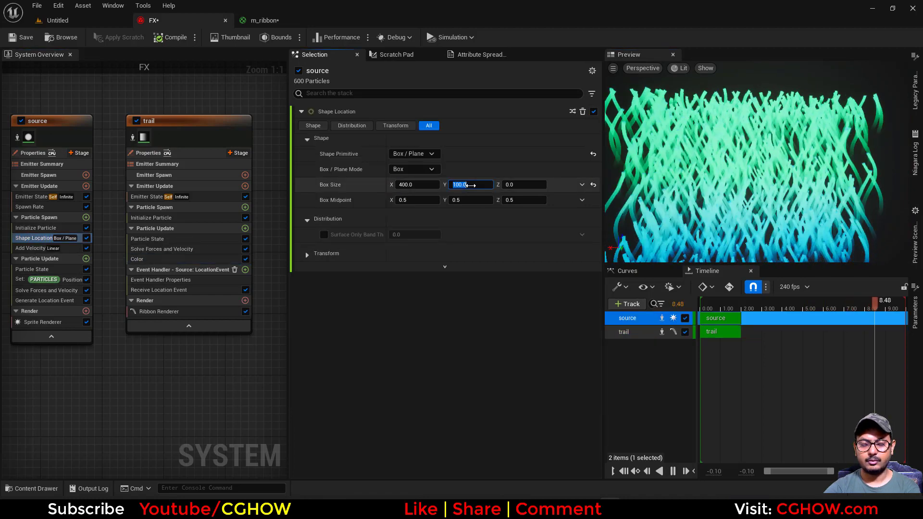
pyautogui.moveTo(754, 176); pyautogui.dragTo(866, 177)
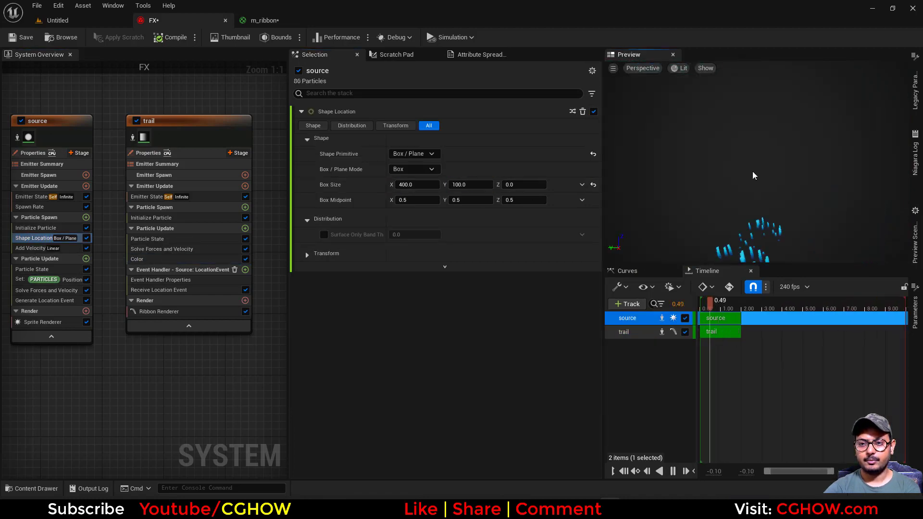
pyautogui.click(473, 183)
pyautogui.write('20')
pyautogui.press('Return')
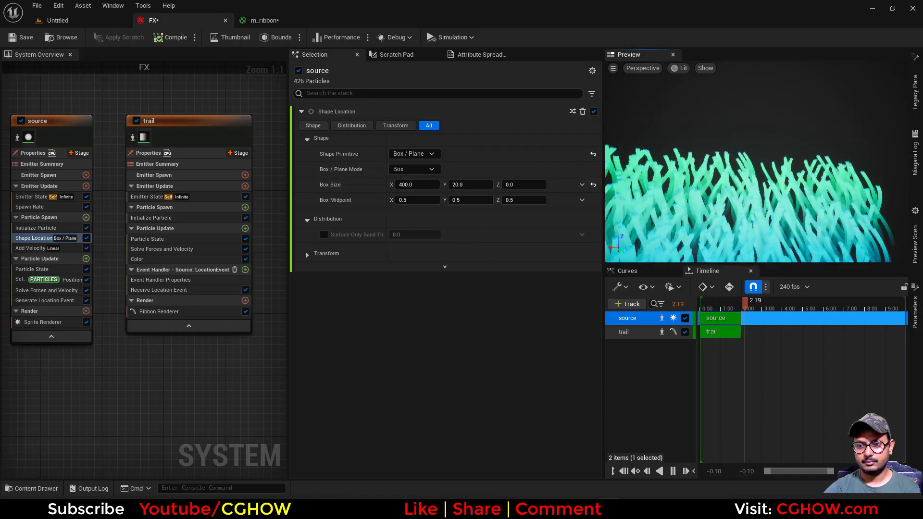
# Set the source emitter's Spawn Rate to 100.
pyautogui.click(27, 207)
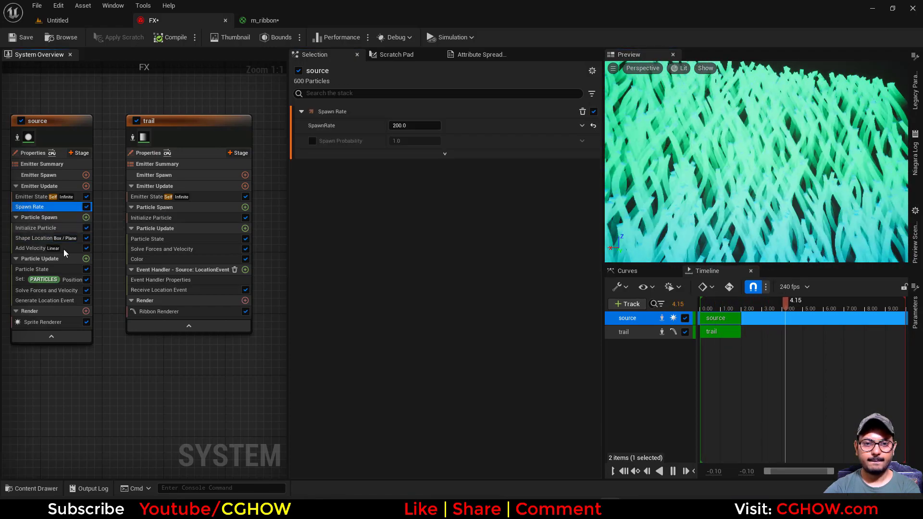
pyautogui.moveTo(126, 394); pyautogui.dragTo(158, 395, button='right')
pyautogui.moveTo(680, 211); pyautogui.dragTo(692, 197)
pyautogui.moveTo(692, 197); pyautogui.dragTo(692, 221, button='right')
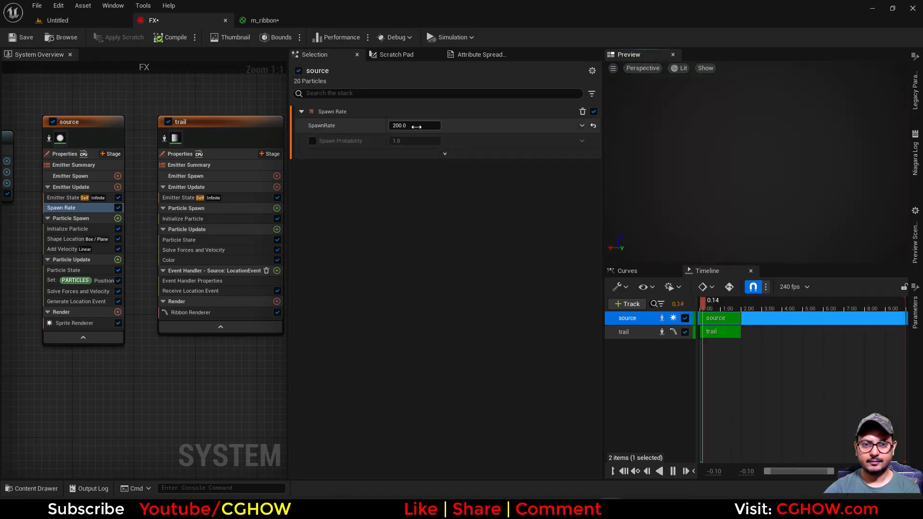
pyautogui.write('00')
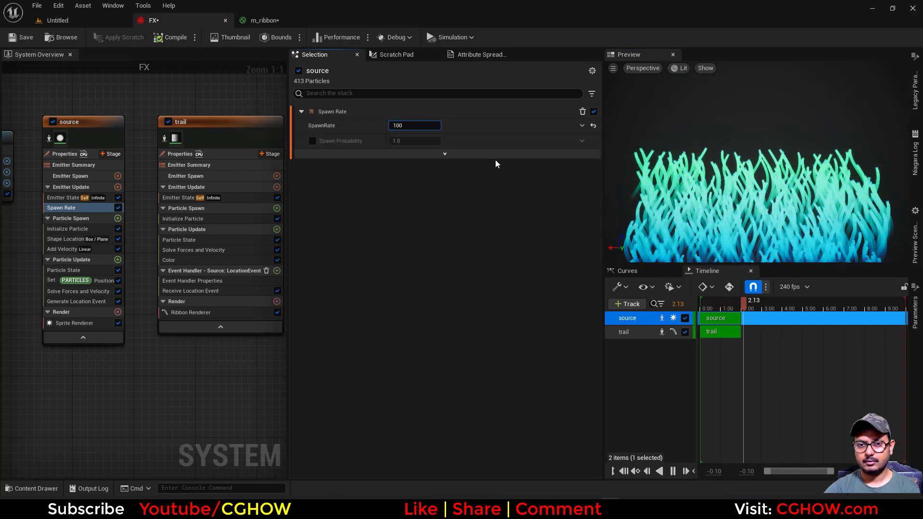
pyautogui.press('Return')
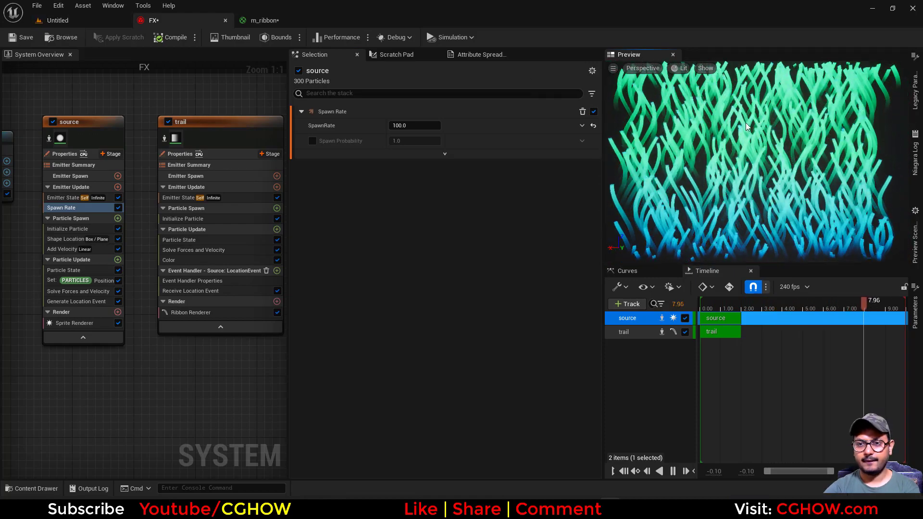
# Float the Preview into its own maximized window and orbit around the ribbon effect to inspect it.
pyautogui.moveTo(664, 55); pyautogui.dragTo(705, 105)
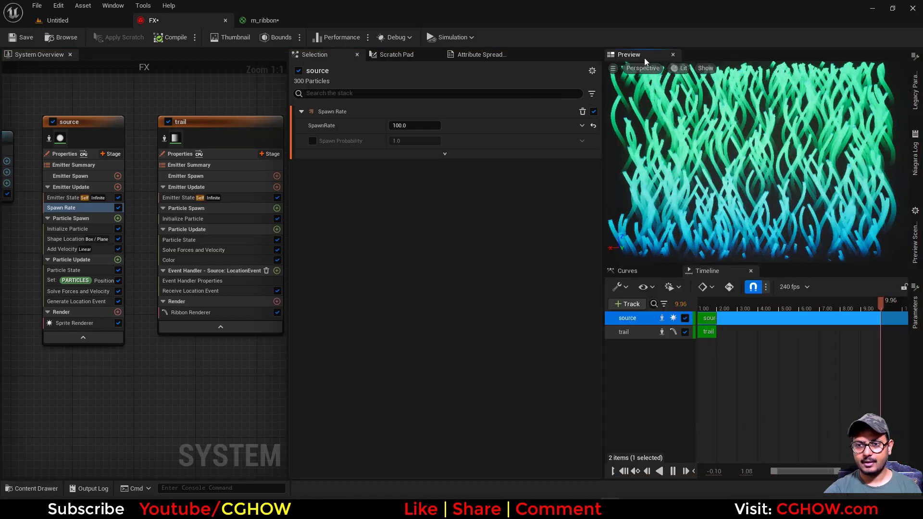
pyautogui.moveTo(644, 58); pyautogui.dragTo(484, 283)
pyautogui.doubleClick(587, 281)
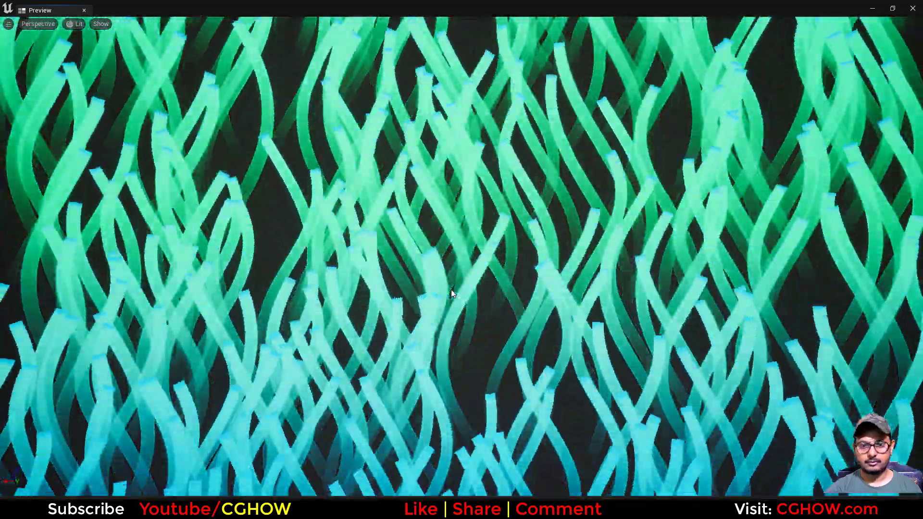
pyautogui.moveTo(503, 270); pyautogui.dragTo(485, 308, button='right')
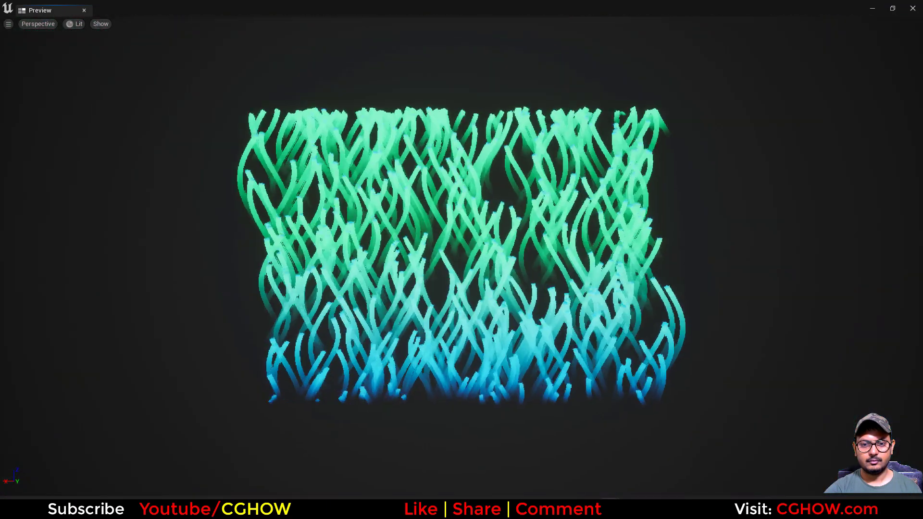
pyautogui.moveTo(485, 289); pyautogui.dragTo(514, 316)
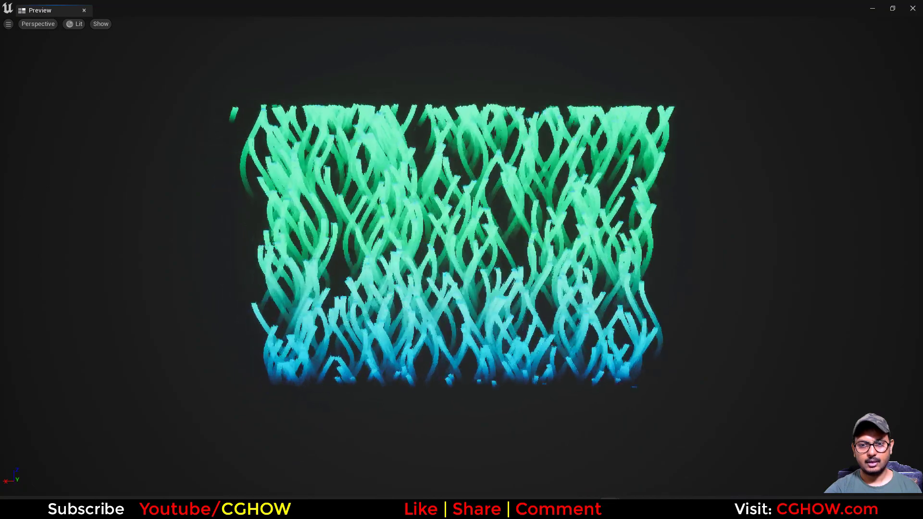
pyautogui.moveTo(469, 233); pyautogui.dragTo(339, 231)
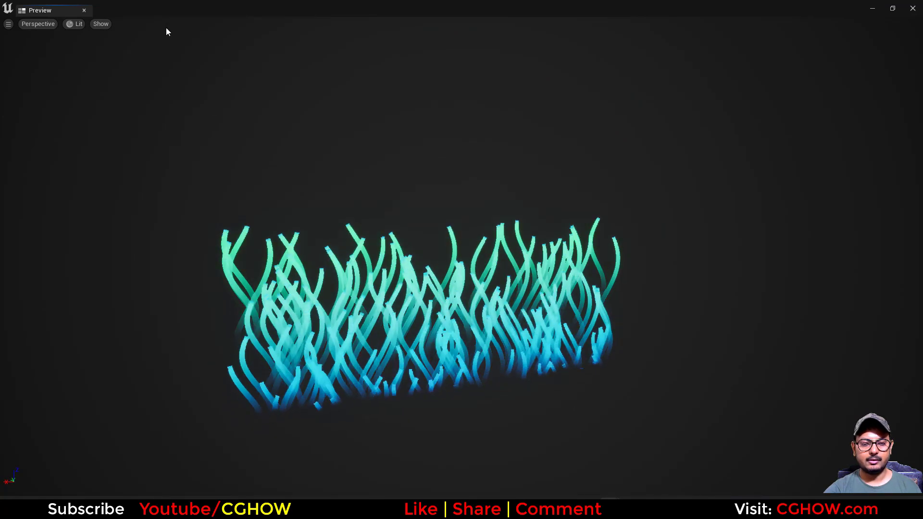
pyautogui.moveTo(469, 307); pyautogui.dragTo(405, 258)
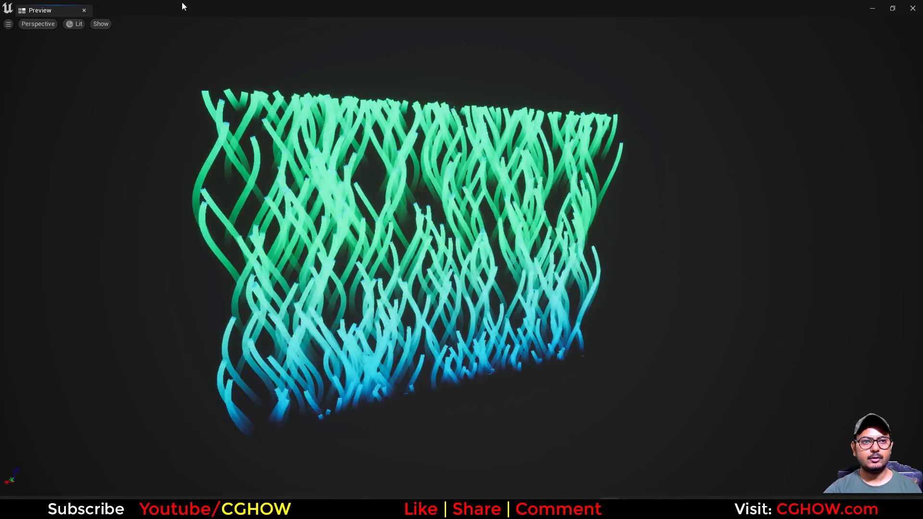
# Duplicate the trail emitter and place the copy beside the original trail node.
pyautogui.moveTo(182, 3); pyautogui.dragTo(570, 219)
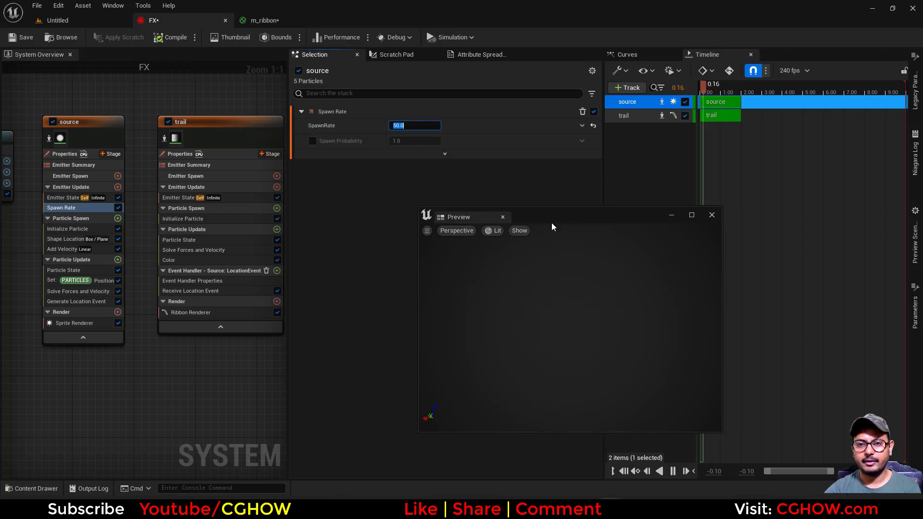
pyautogui.moveTo(159, 406); pyautogui.dragTo(60, 401, button='right')
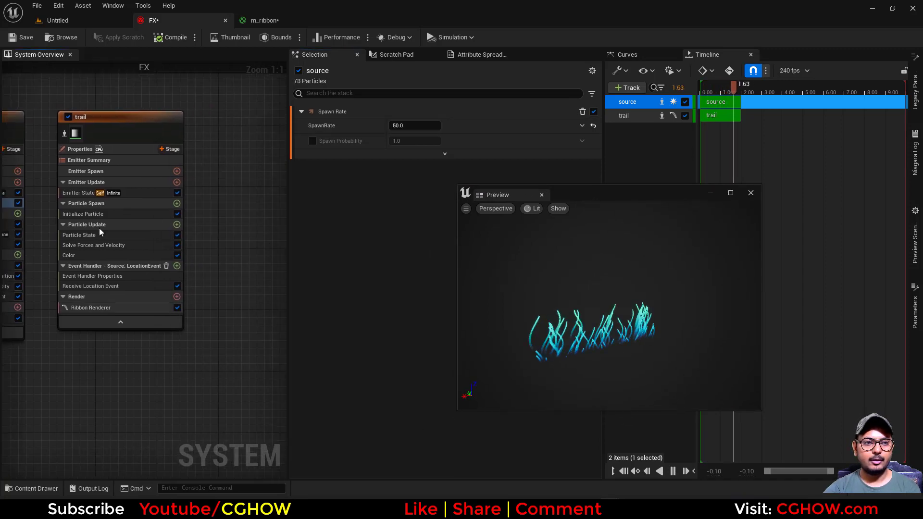
pyautogui.click(109, 116)
pyautogui.hotkey('ctrl', 'd')
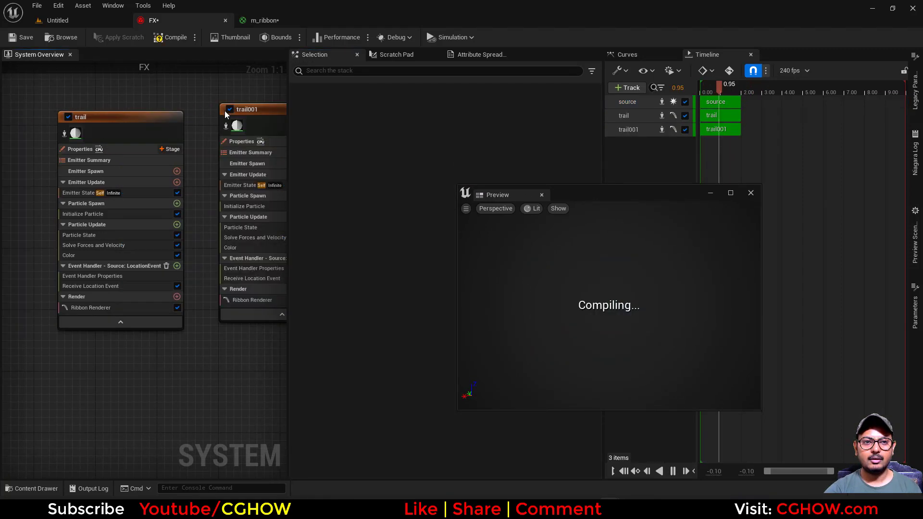
pyautogui.click(88, 127)
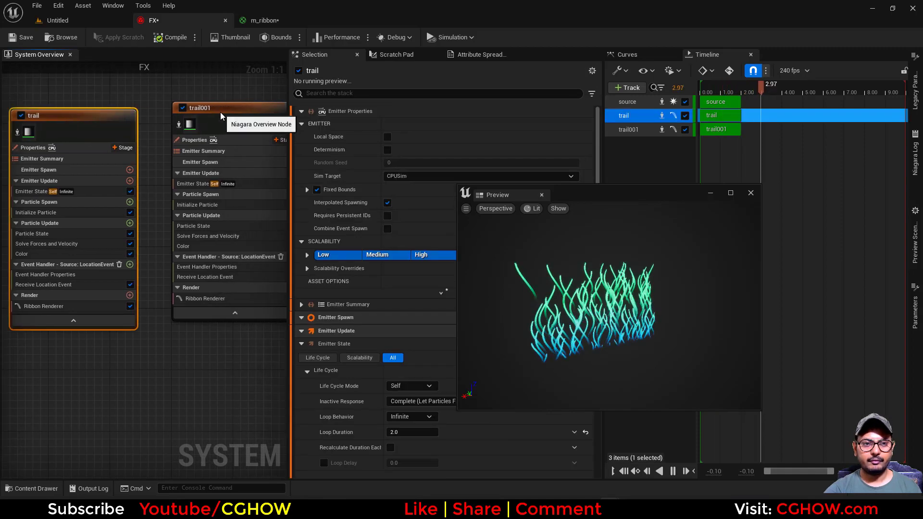
pyautogui.moveTo(220, 111); pyautogui.dragTo(213, 119)
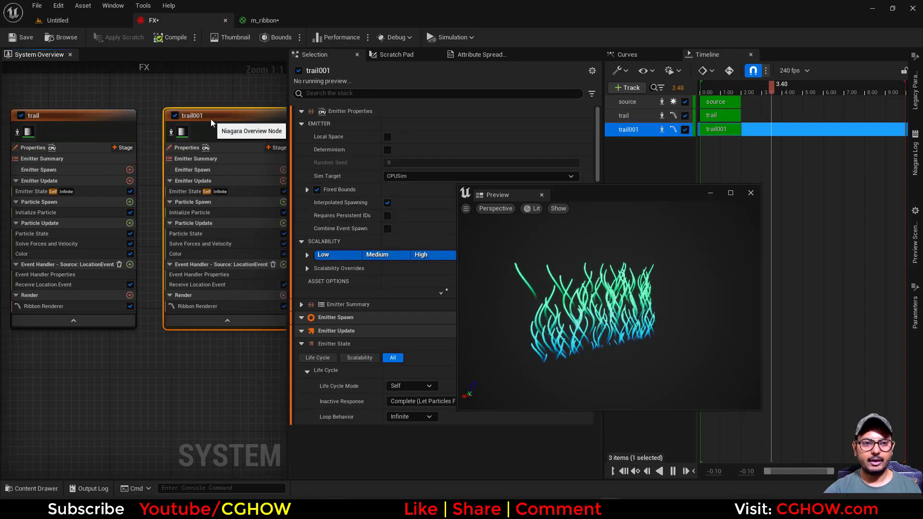
# Duplicate the source emitter.
pyautogui.click(205, 212)
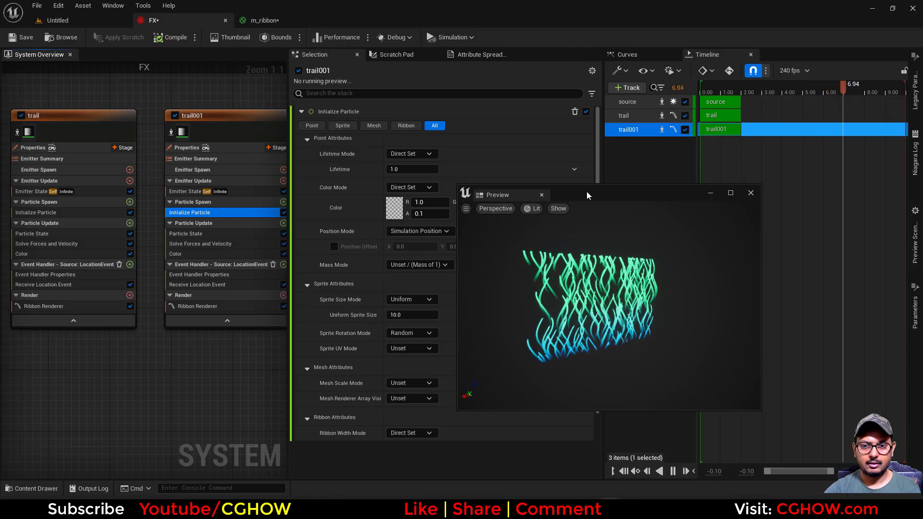
pyautogui.moveTo(587, 195); pyautogui.dragTo(647, 190)
pyautogui.scroll(-2, 113, 373)
pyautogui.moveTo(81, 374); pyautogui.dragTo(233, 328, button='right')
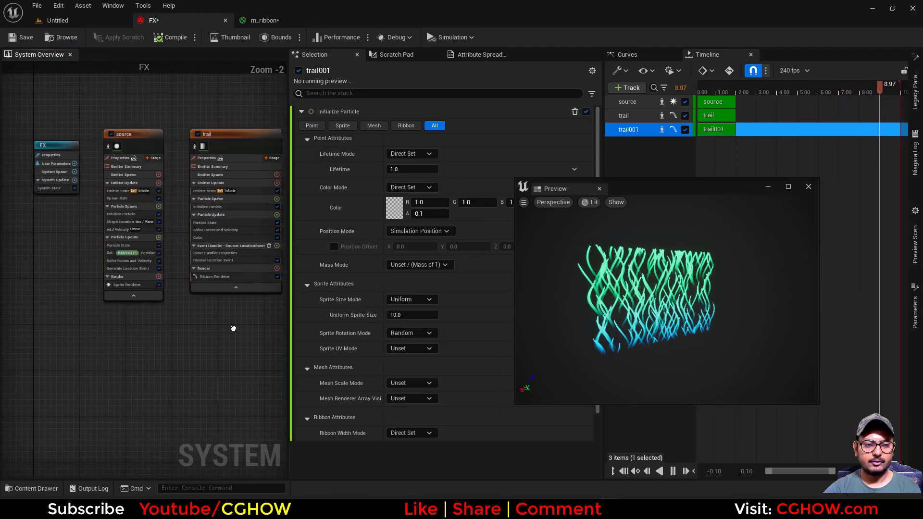
pyautogui.click(134, 134)
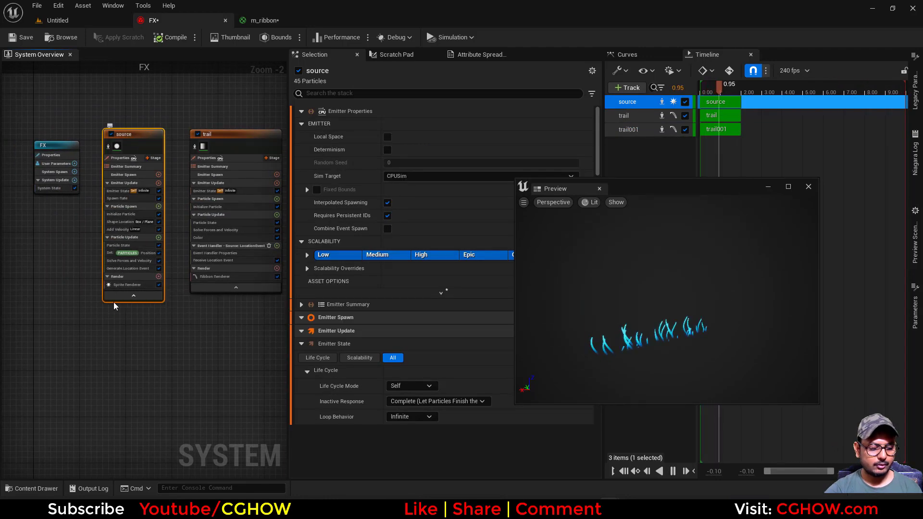
pyautogui.hotkey('ctrl', 'd')
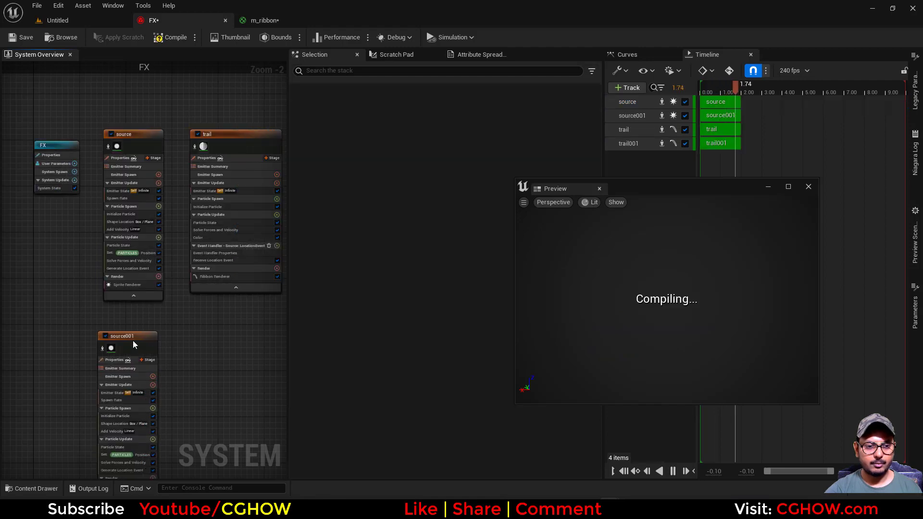
pyautogui.moveTo(212, 316); pyautogui.dragTo(157, 262, button='right')
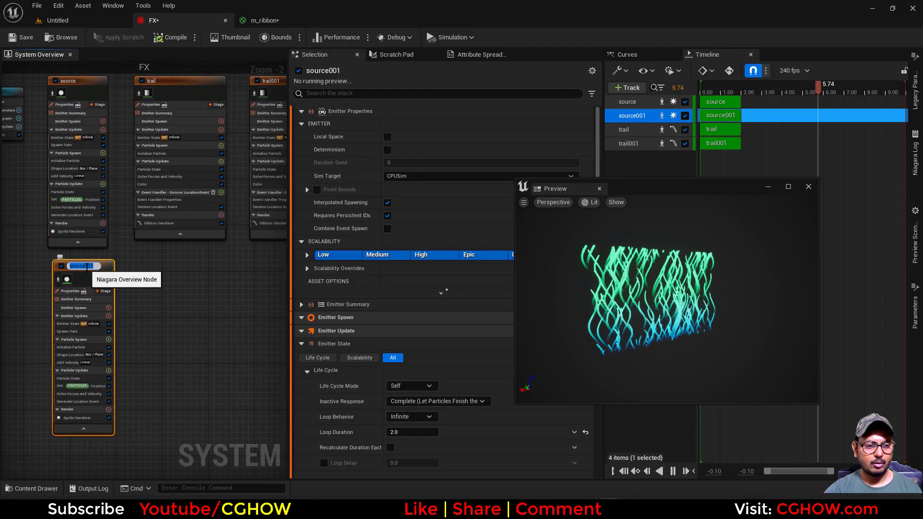
pyautogui.moveTo(171, 290); pyautogui.dragTo(47, 310, button='right')
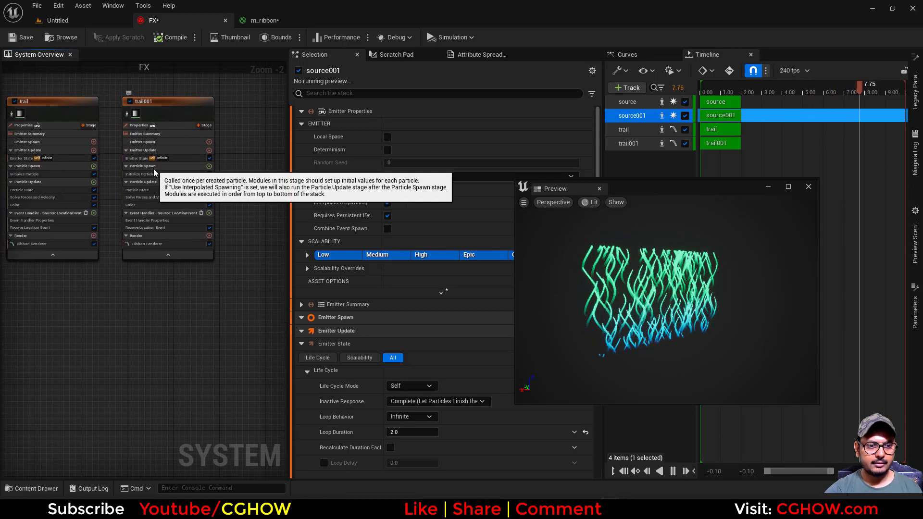
# Set trail001's event handler source to the source001 emitter's LocationEvent.
pyautogui.scroll(2, 154, 168)
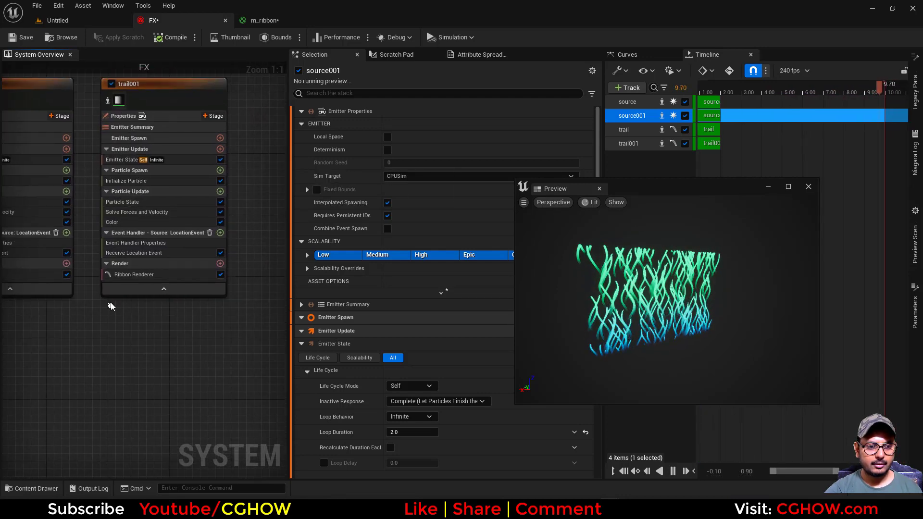
pyautogui.click(148, 253)
pyautogui.click(177, 243)
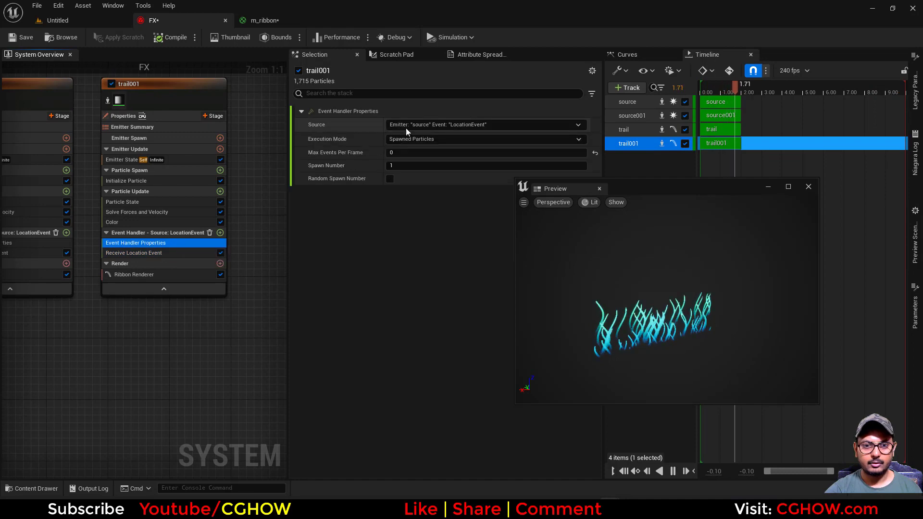
pyautogui.click(422, 175)
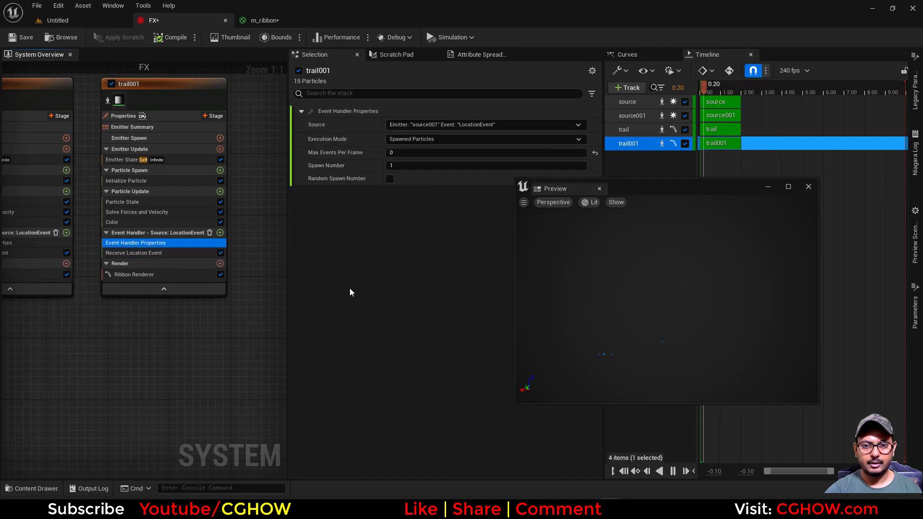
# Set trail001's Initialize Particle ribbon width to 10.
pyautogui.click(126, 181)
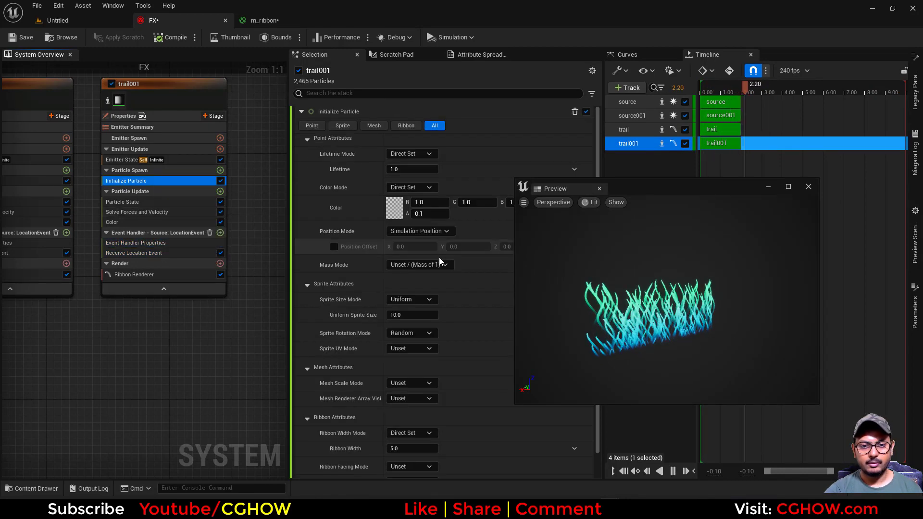
pyautogui.scroll(-1, 427, 380)
pyautogui.click(404, 427)
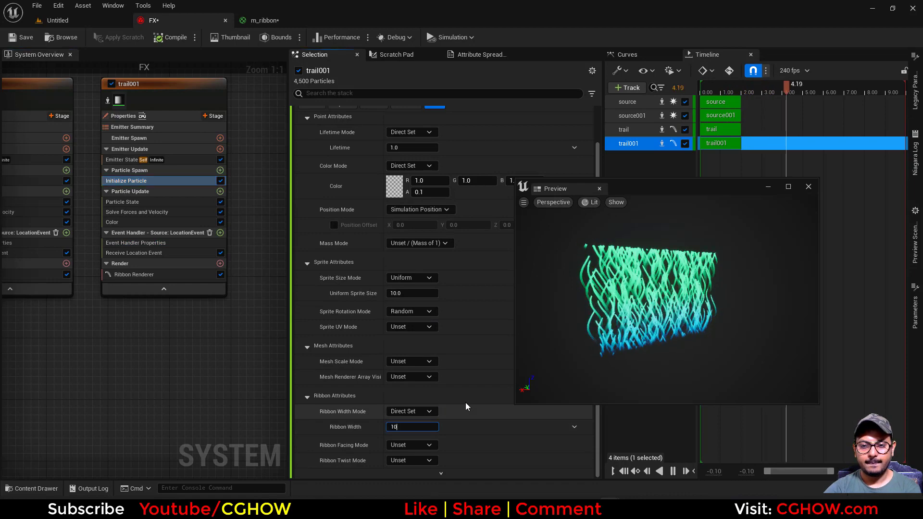
pyautogui.write('10')
pyautogui.press('Return')
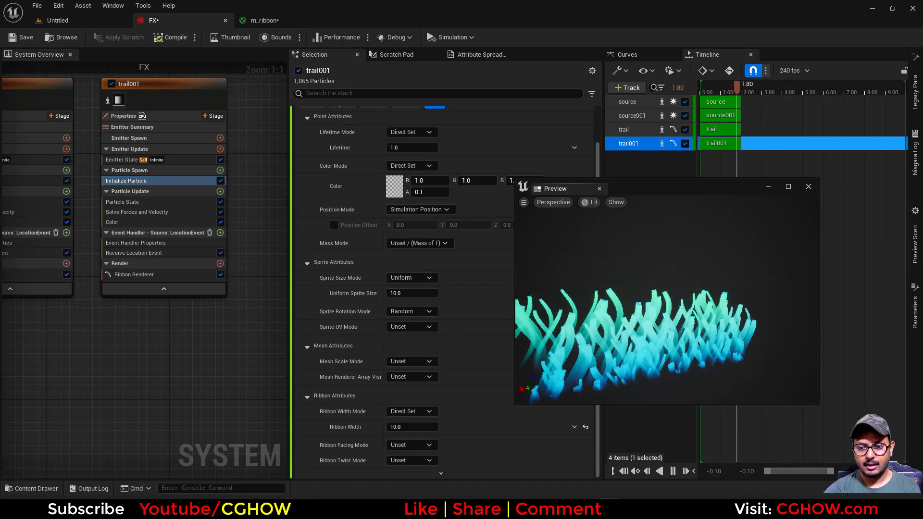
# Open trail001's Color module, then maximize the Preview and orbit around the effect to inspect it.
pyautogui.click(115, 222)
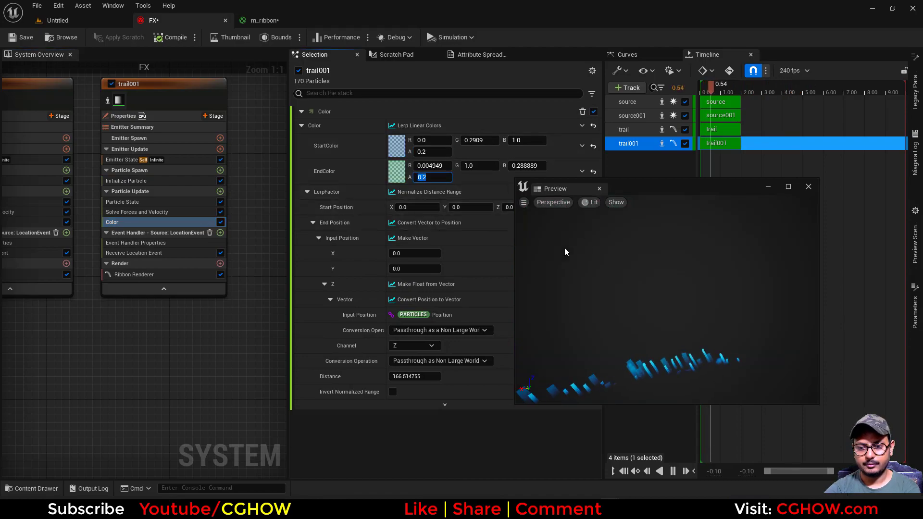
pyautogui.doubleClick(657, 189)
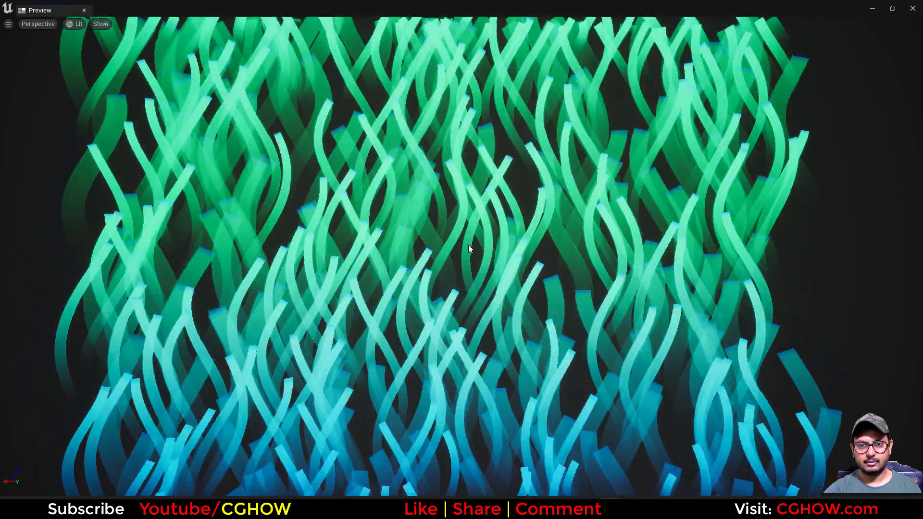
pyautogui.scroll(-4, 470, 250)
pyautogui.moveTo(469, 249); pyautogui.dragTo(769, 250)
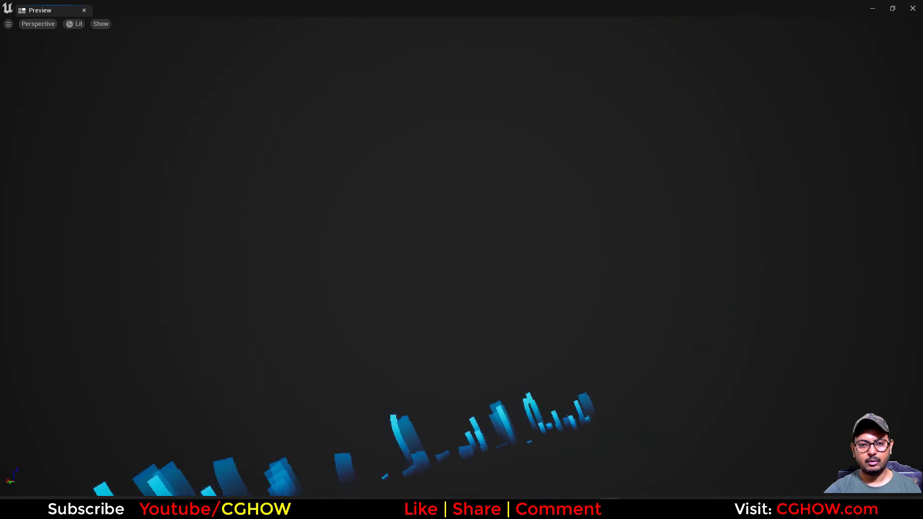
pyautogui.moveTo(481, 264)
pyautogui.mouseDown(button='right')
pyautogui.moveTo(509, 231)
pyautogui.moveTo(481, 264)
pyautogui.mouseUp(button='right')
pyautogui.moveTo(553, 263); pyautogui.dragTo(518, 246, button='middle')
pyautogui.scroll(4, 514, 277)
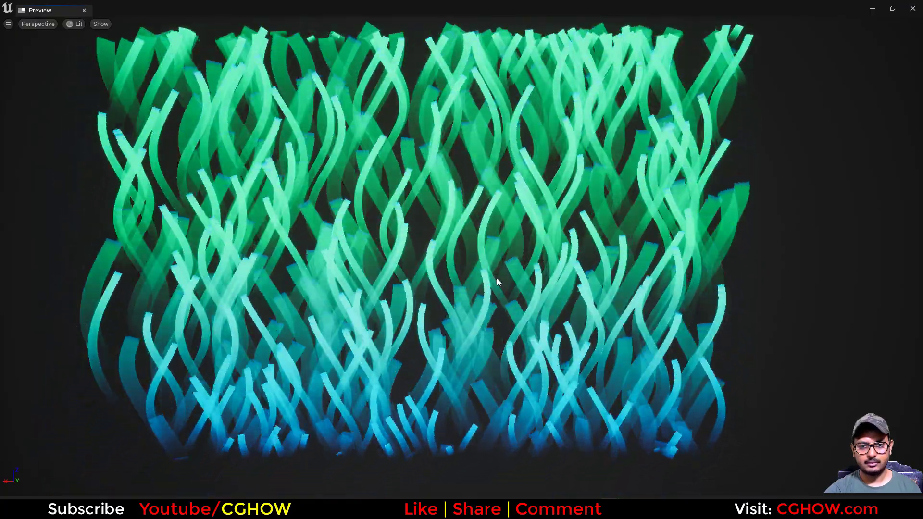
pyautogui.moveTo(497, 278); pyautogui.dragTo(515, 298, button='middle')
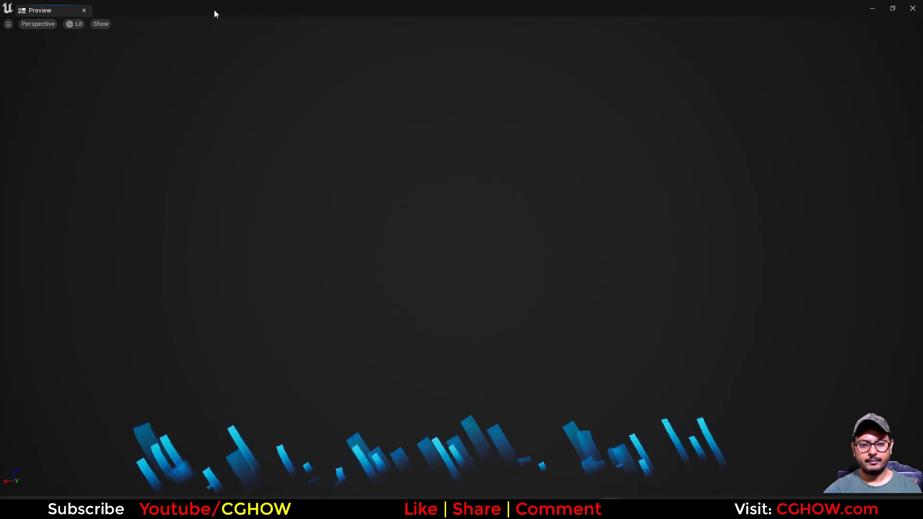